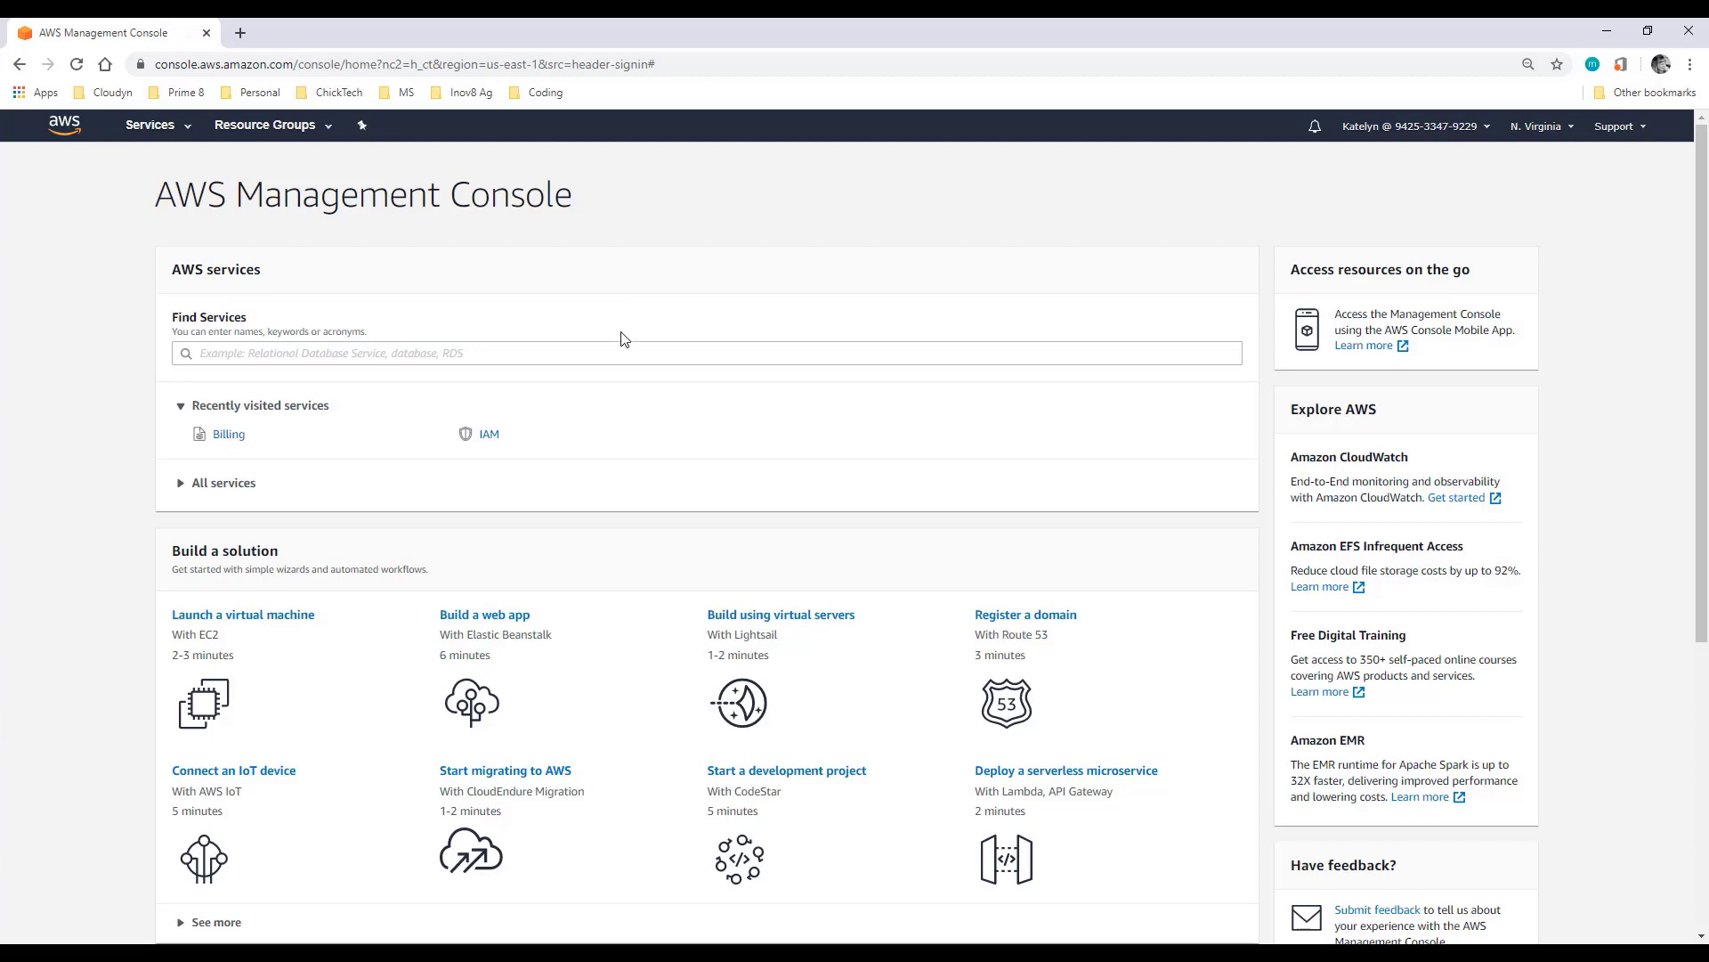
Step: Find Billing by searching 'bill', go to Cost & Usage Reports, and start a new report
left_click(622, 352)
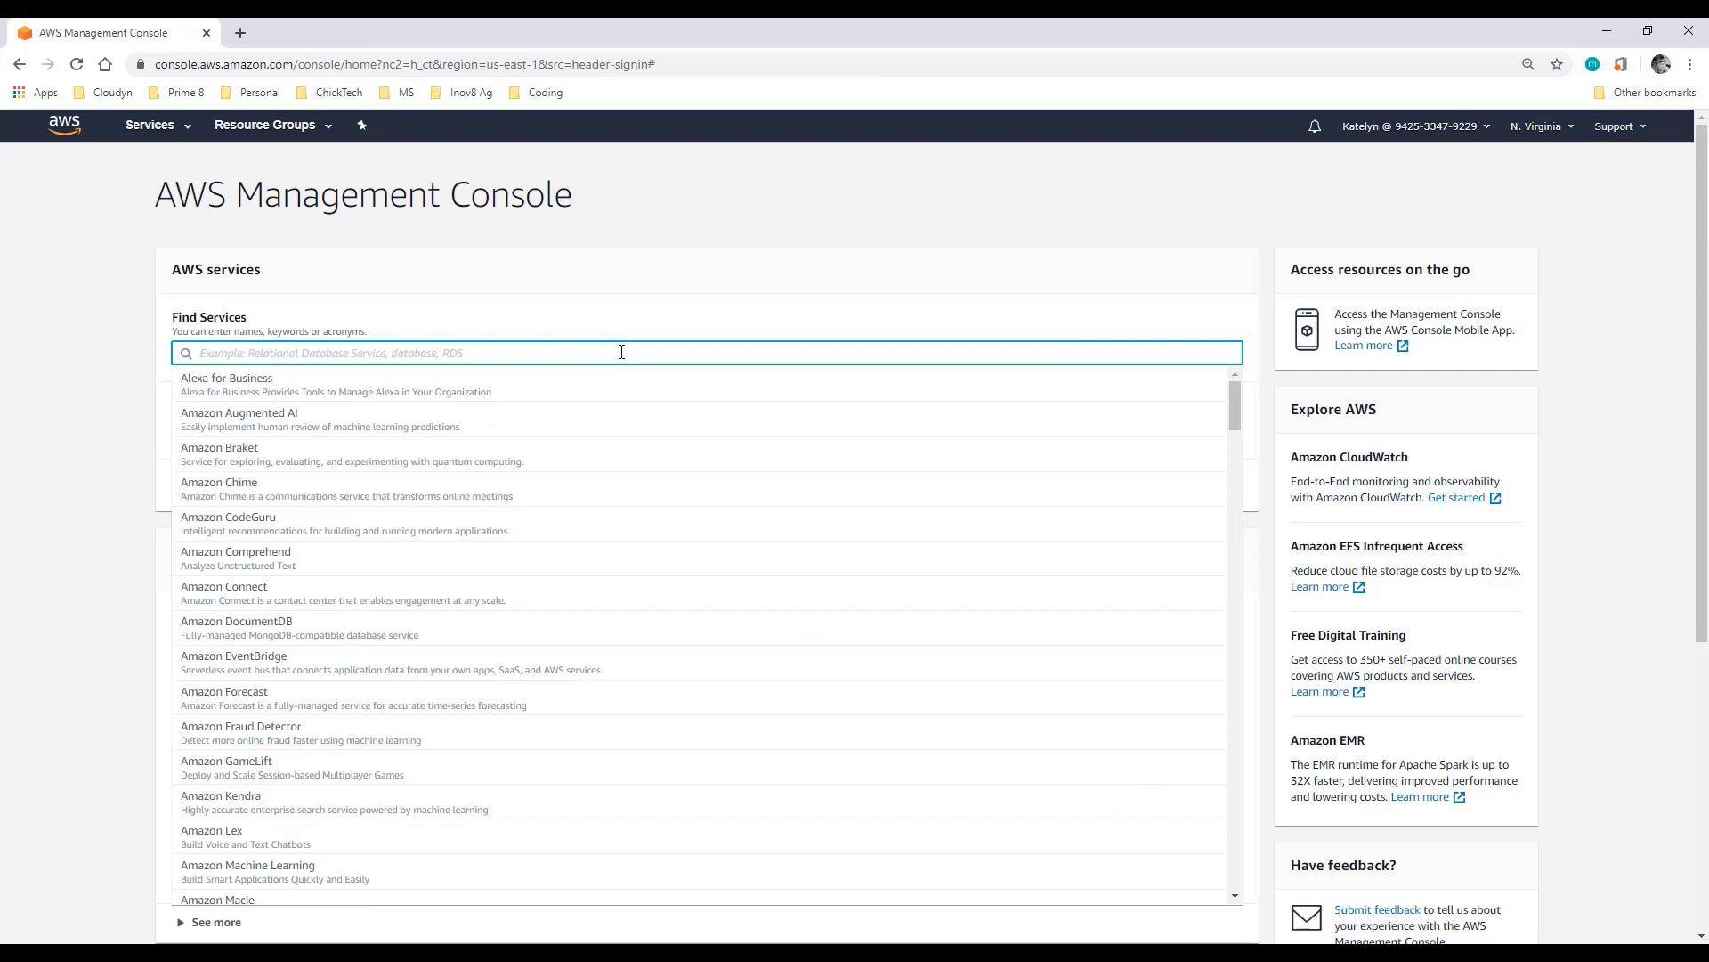
type("bill")
left_click(633, 388)
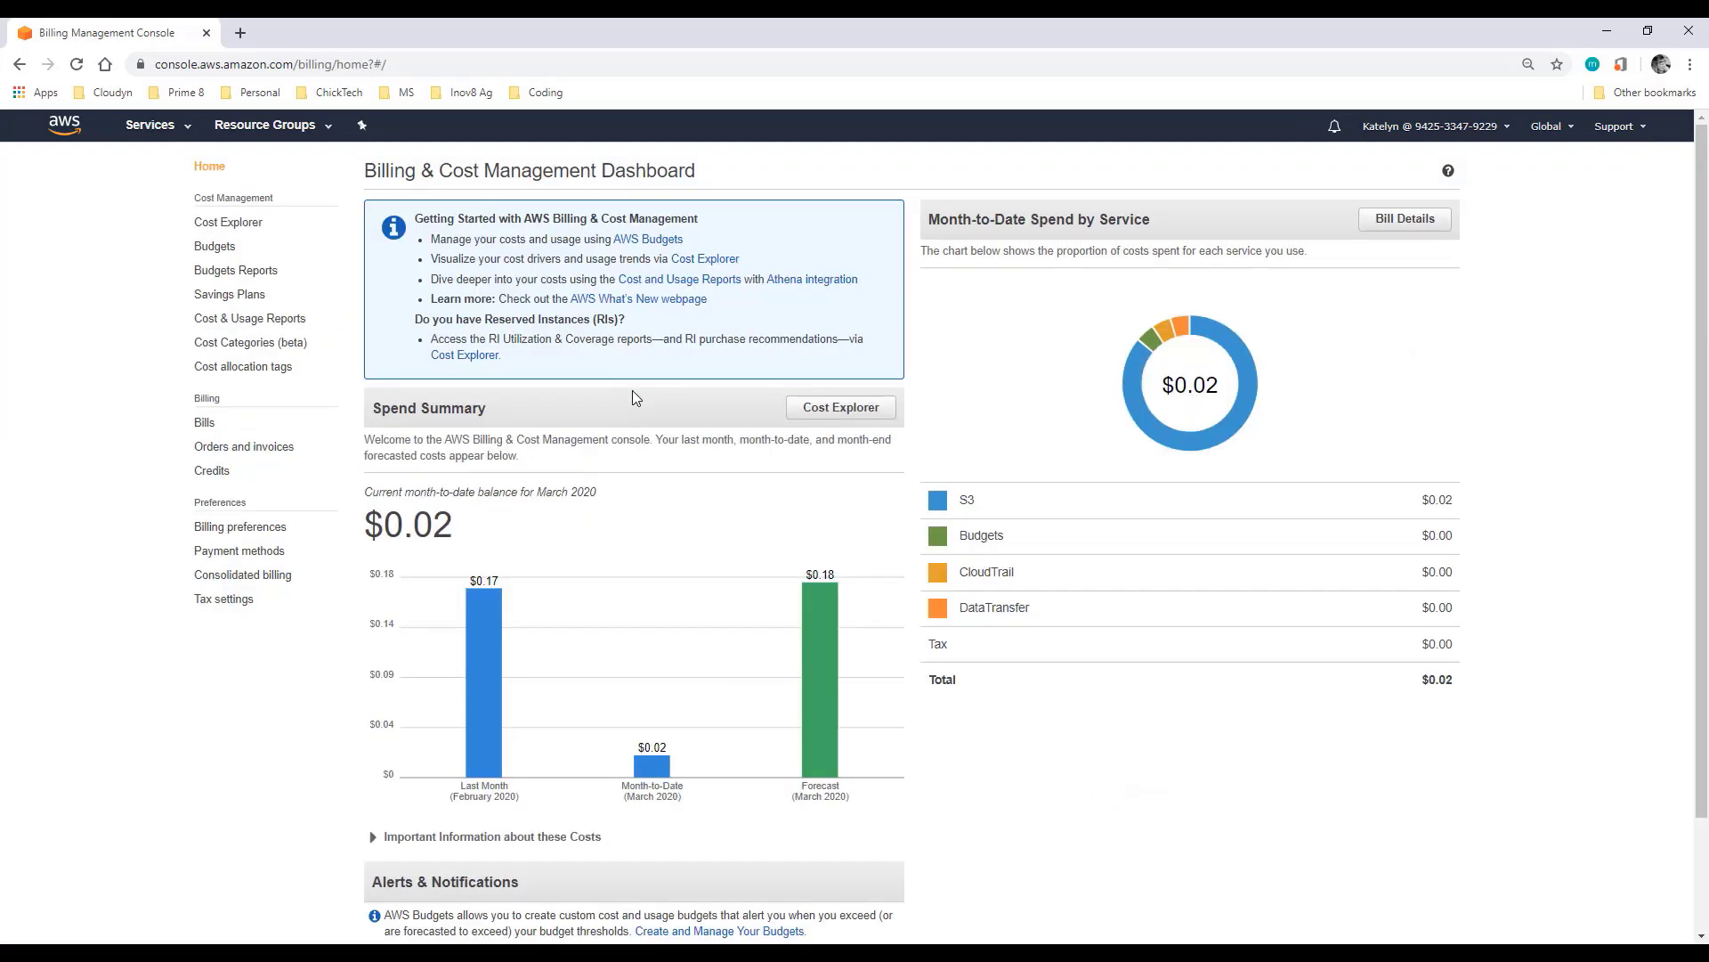
left_click(286, 320)
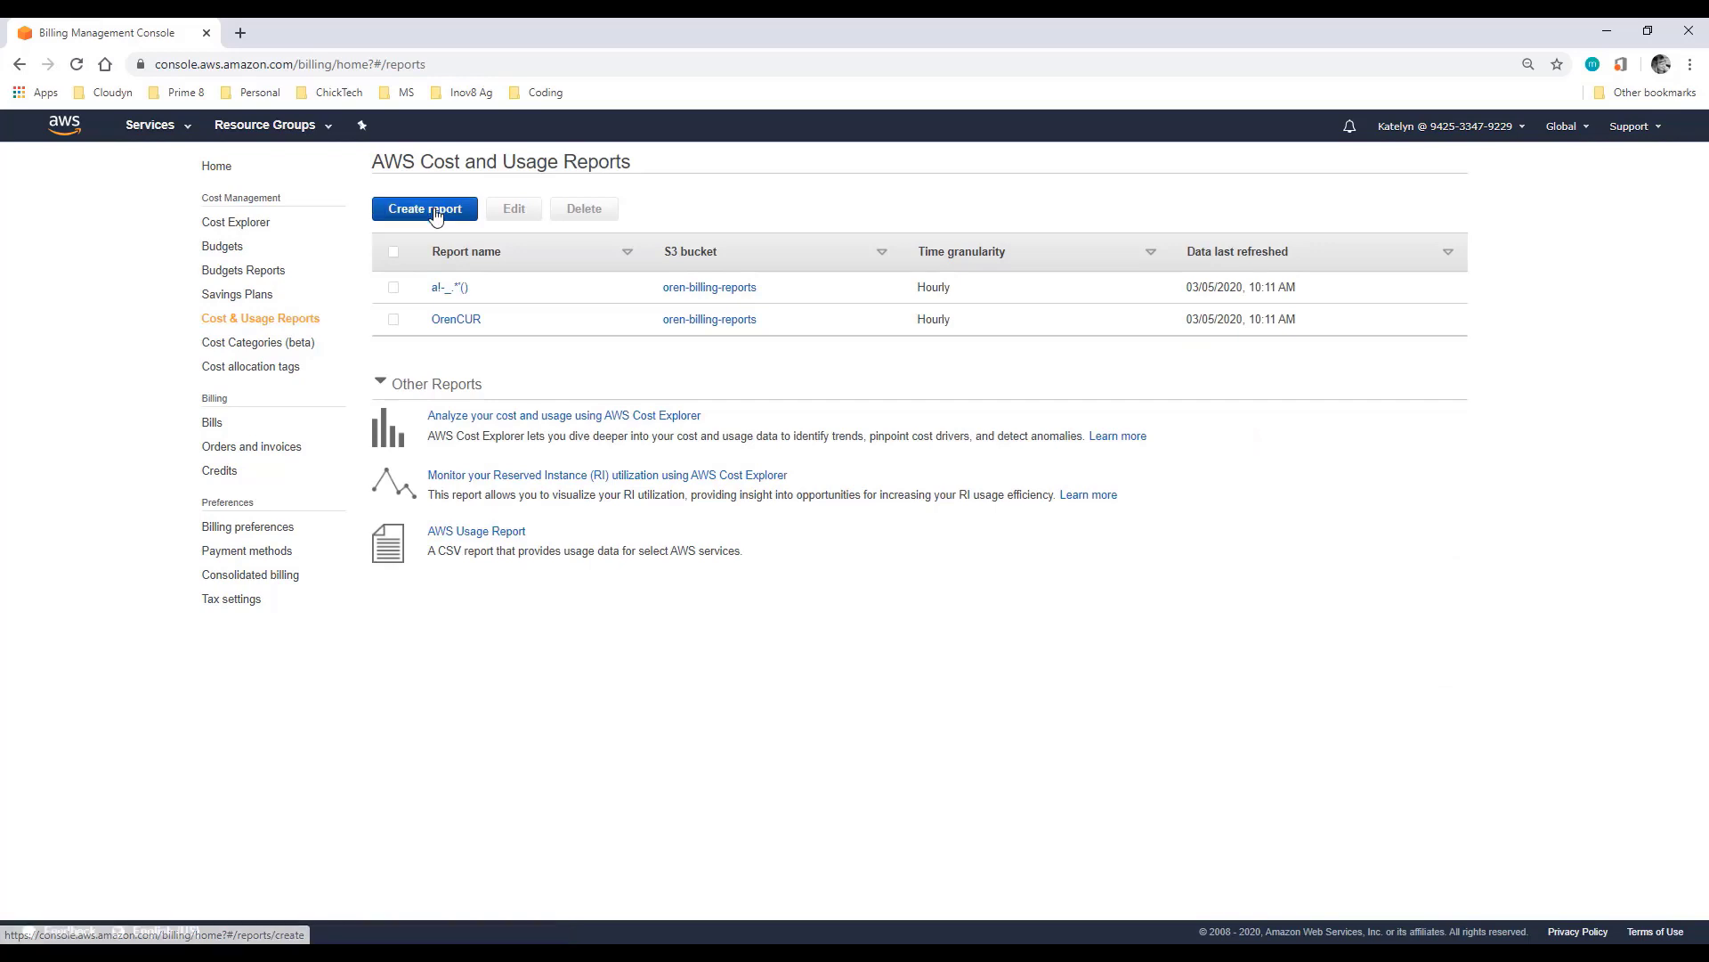
left_click(435, 212)
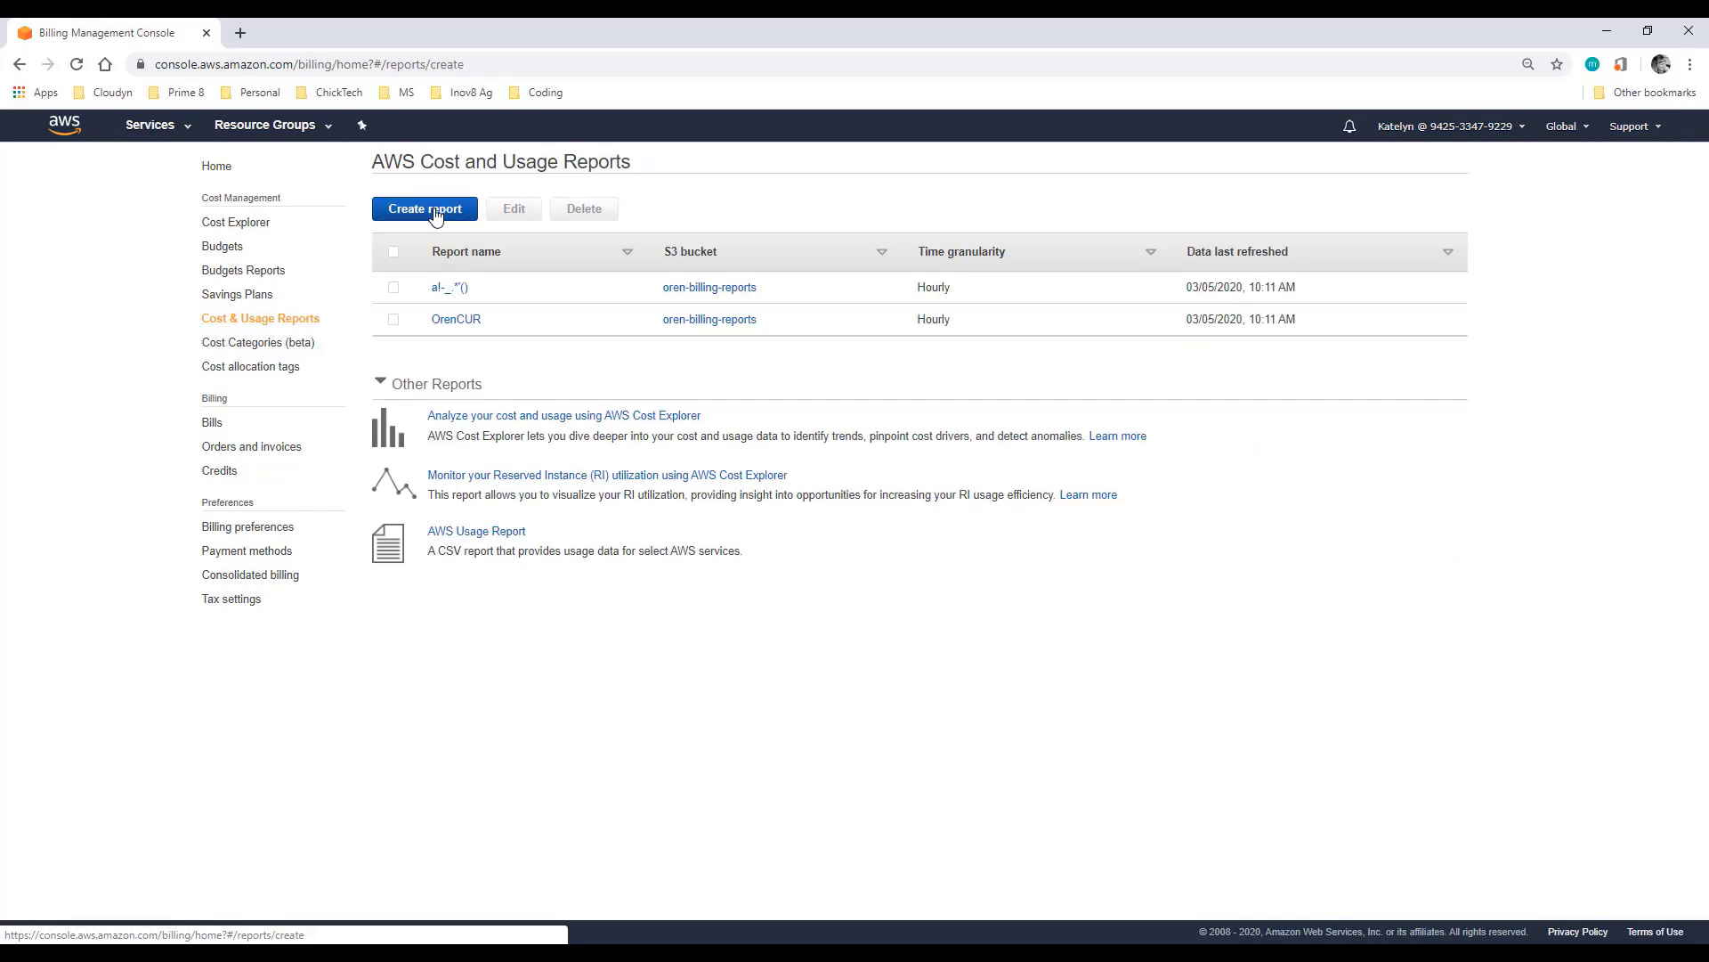
Step: Fill in the report name from autofill, include resource IDs, and continue to Delivery options
left_click(425, 267)
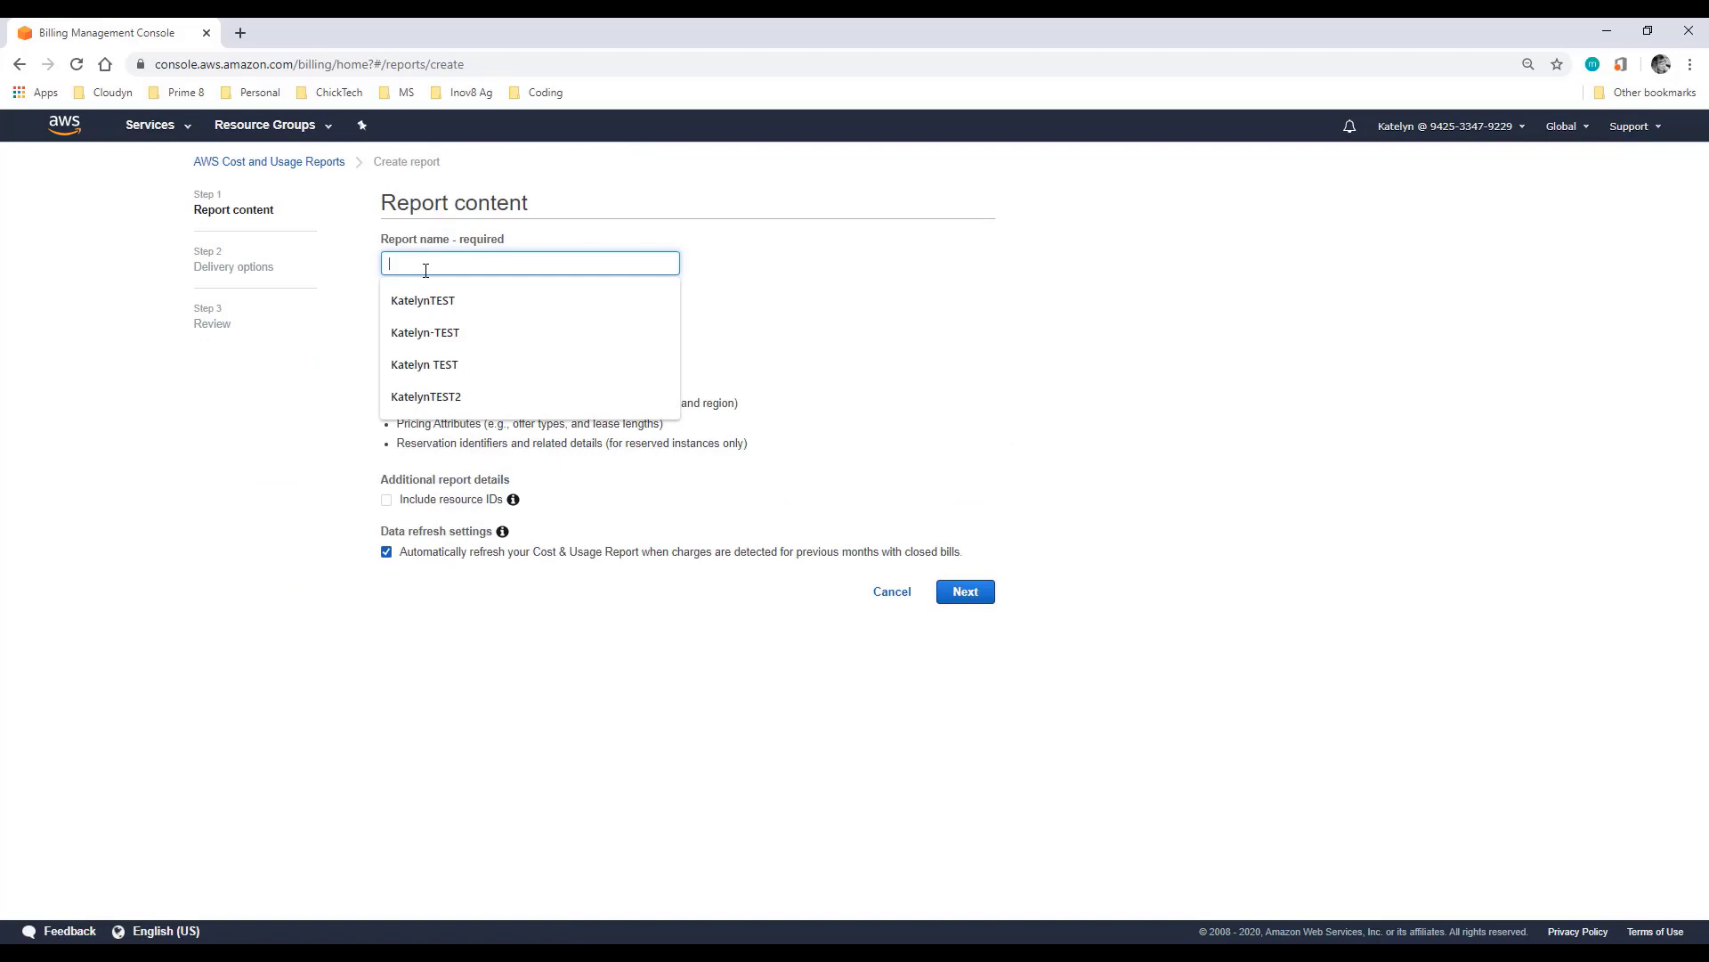
left_click(413, 303)
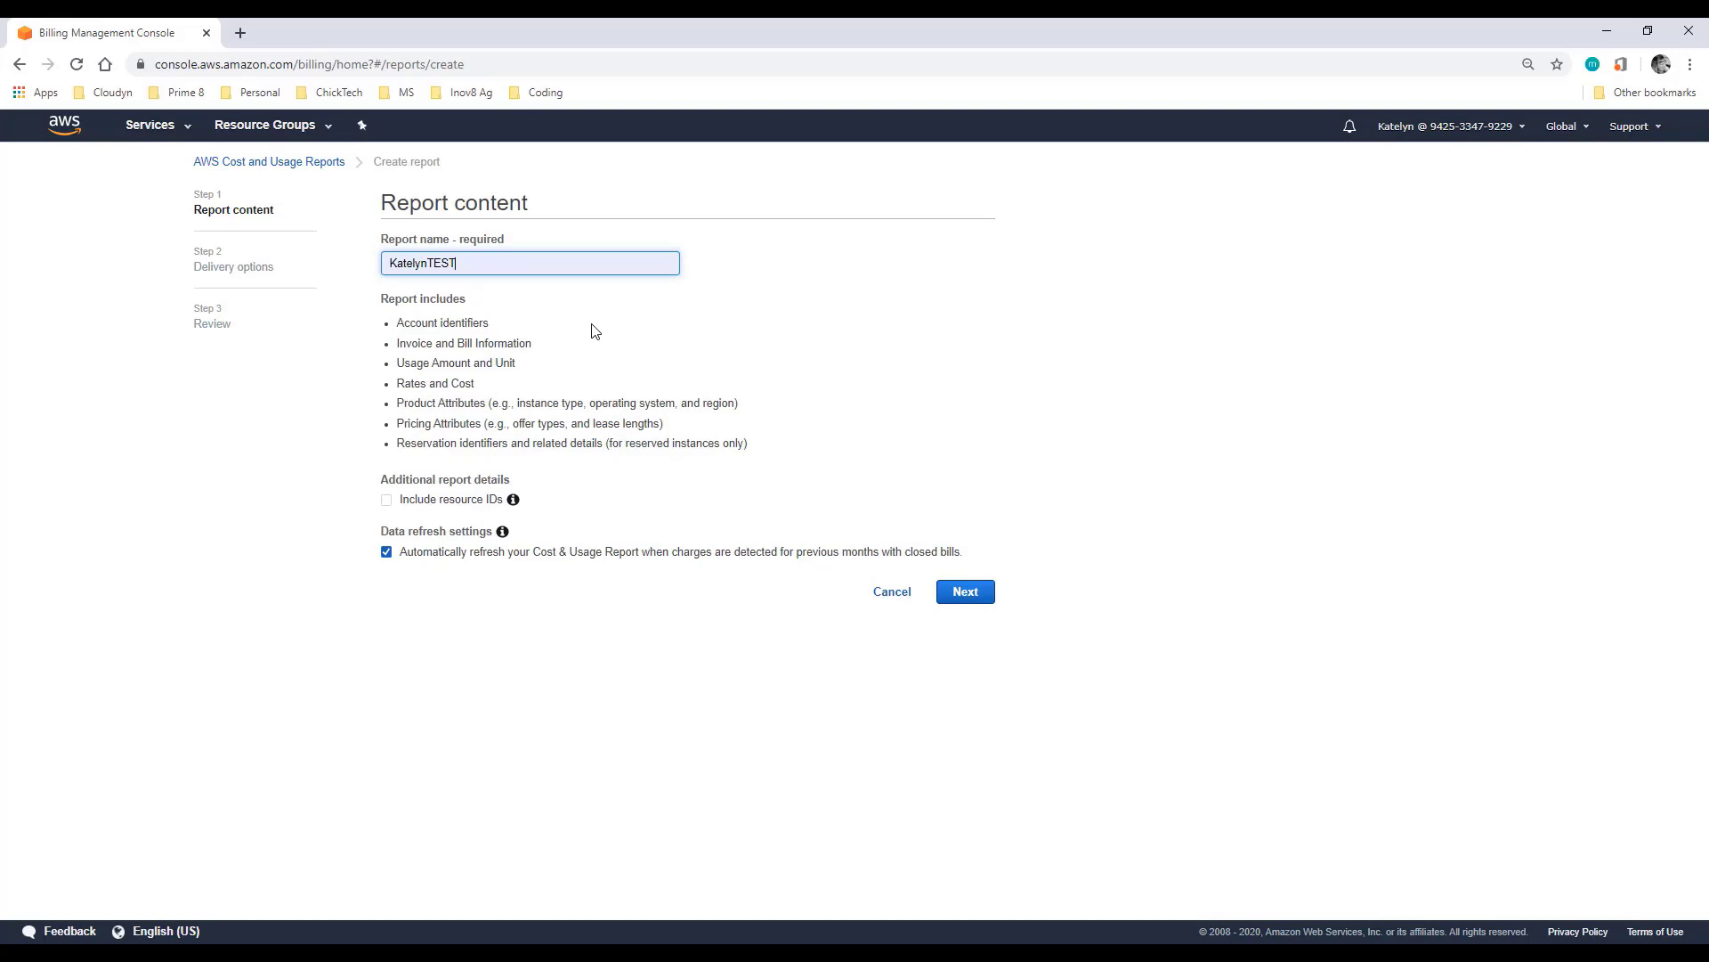
left_click(387, 500)
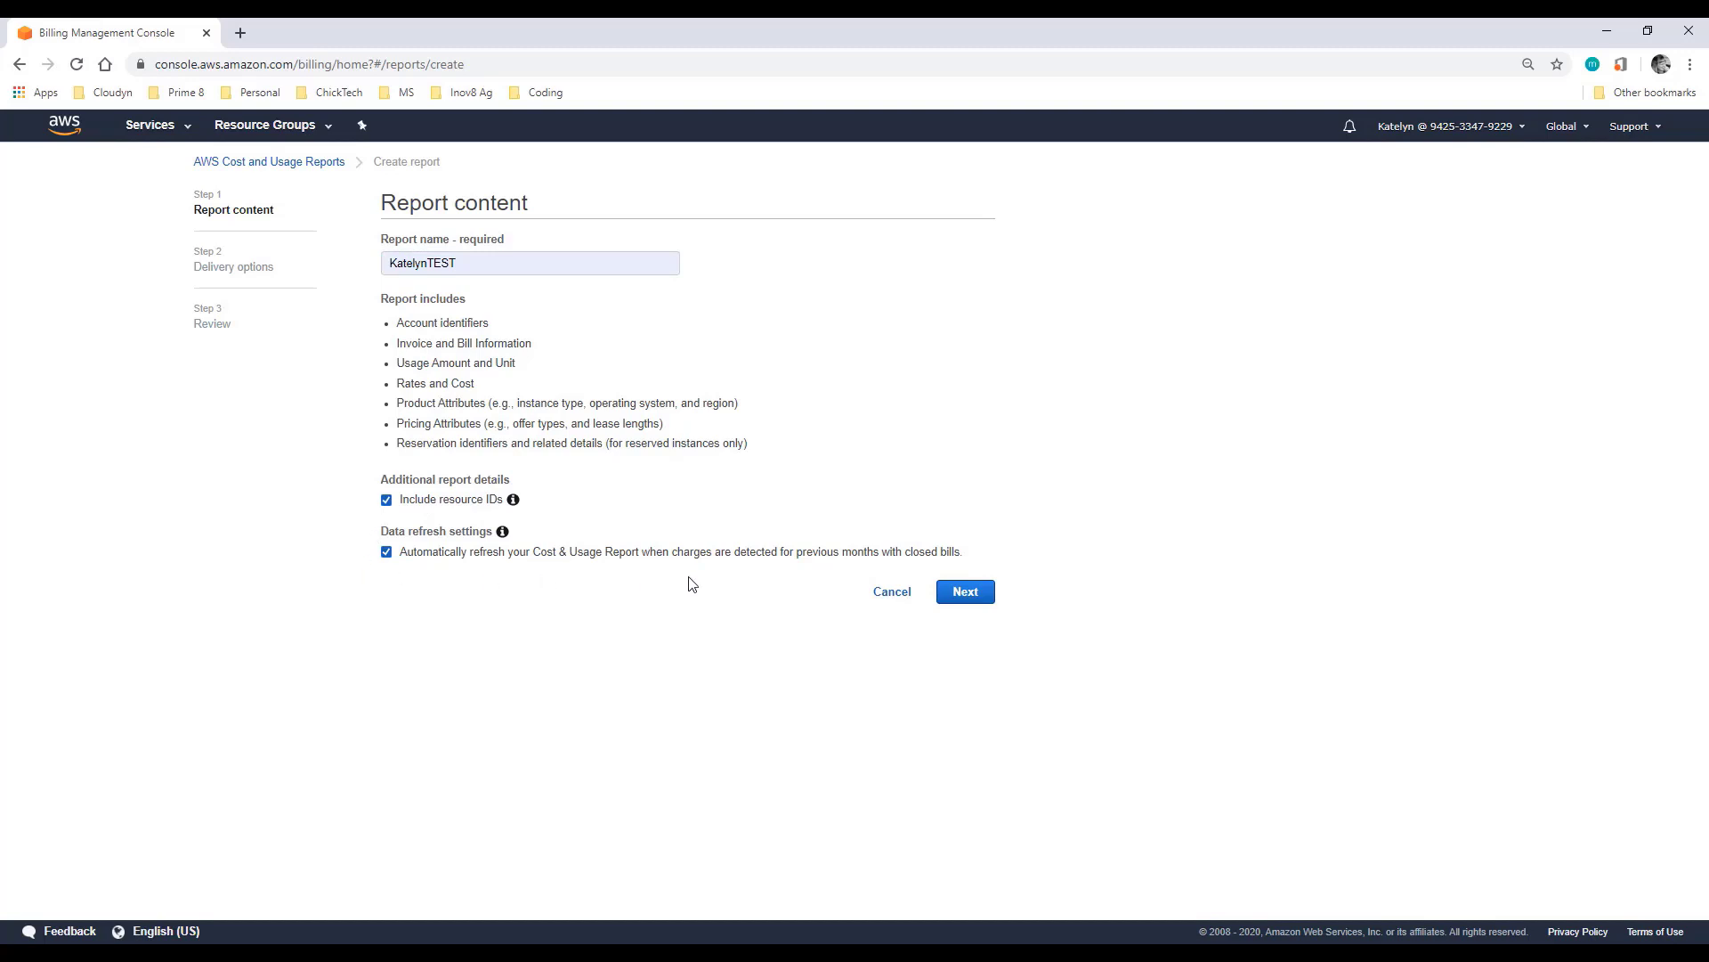
left_click(982, 599)
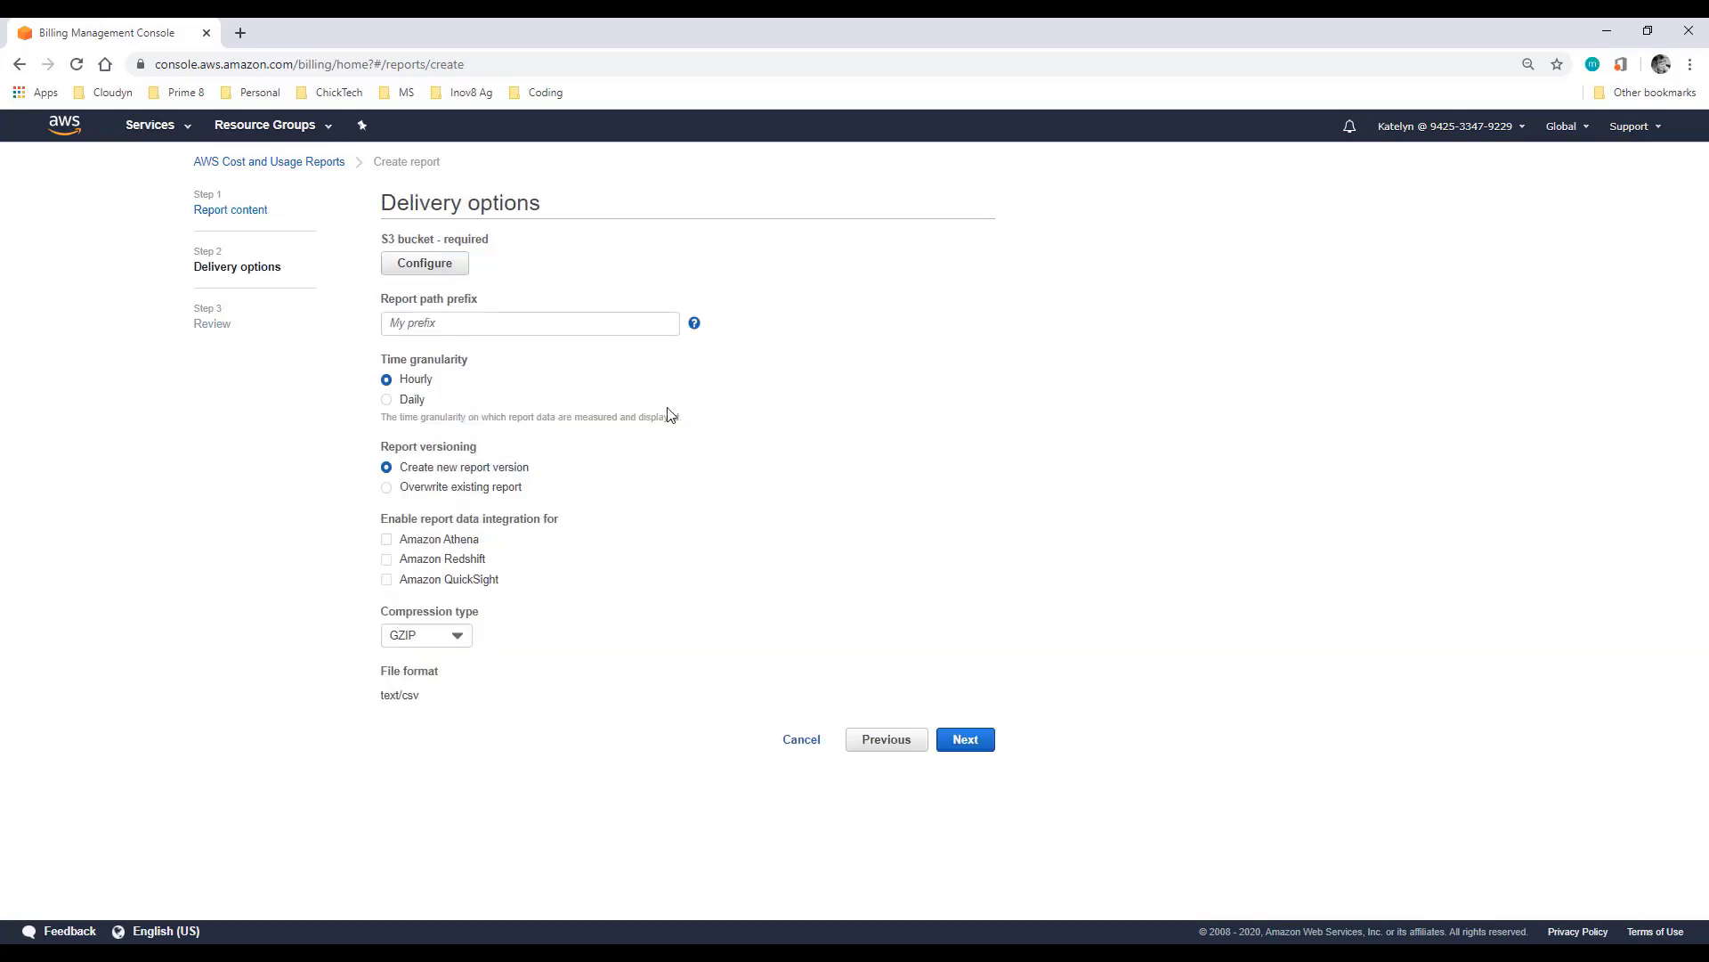
Step: Deliver the report to the existing oren-billing-reports S3 bucket and save its confirmed bucket policy
left_click(425, 267)
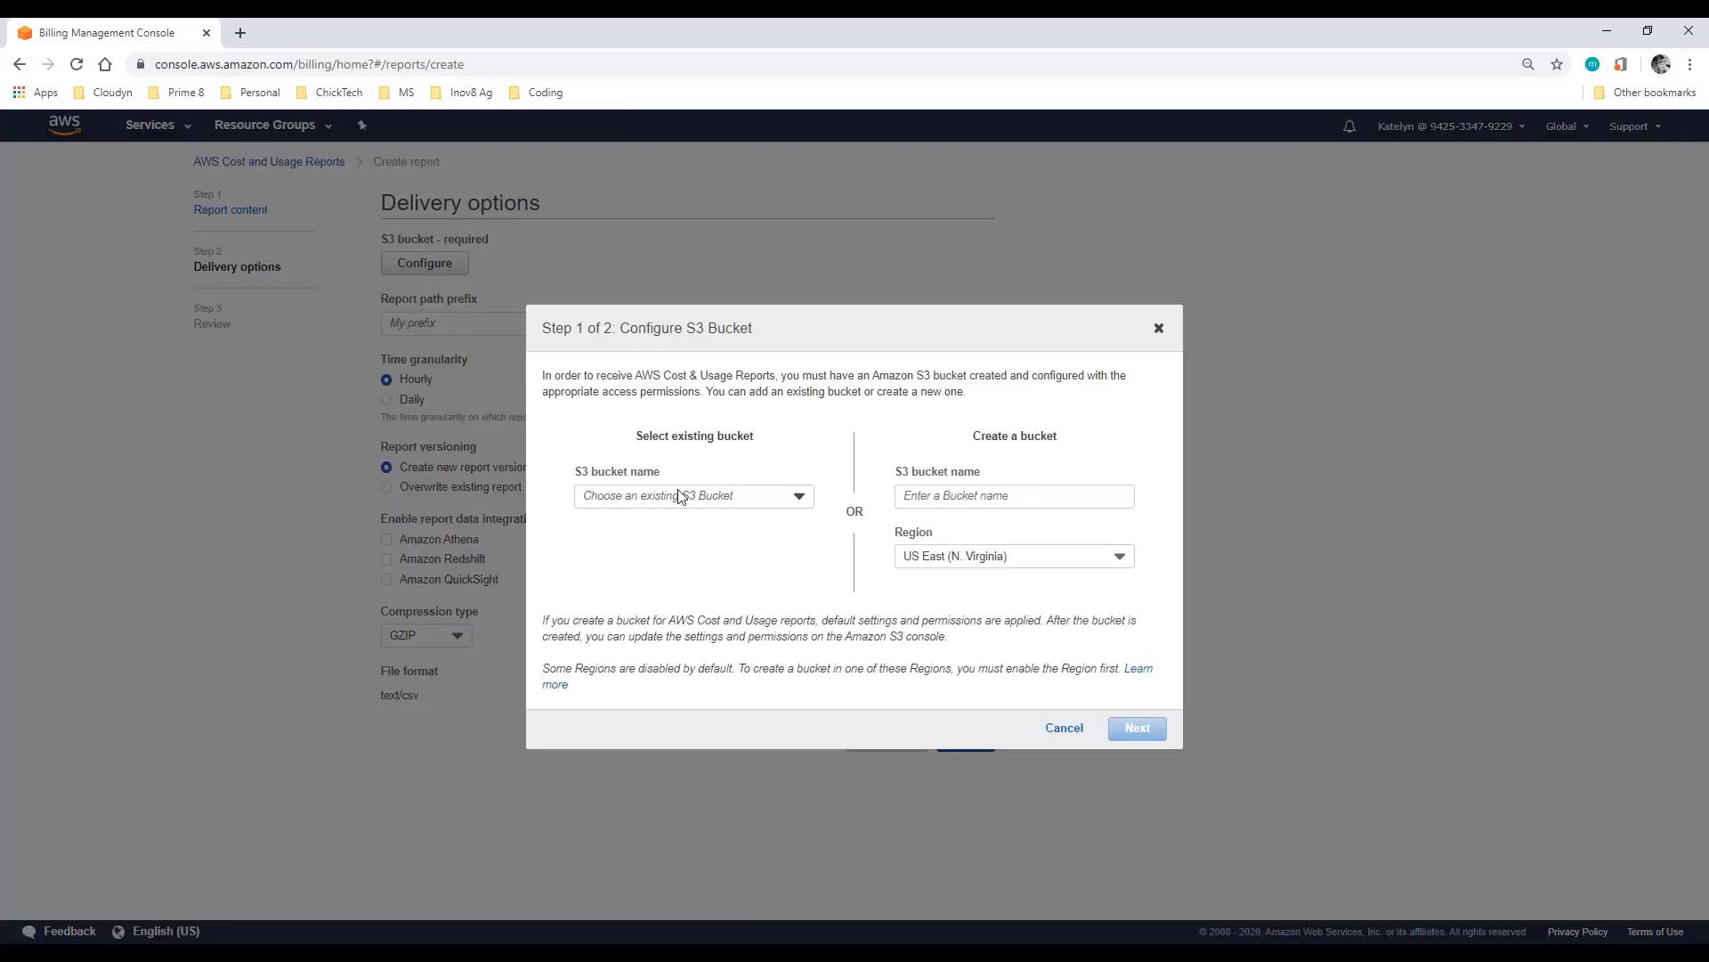
left_click(703, 502)
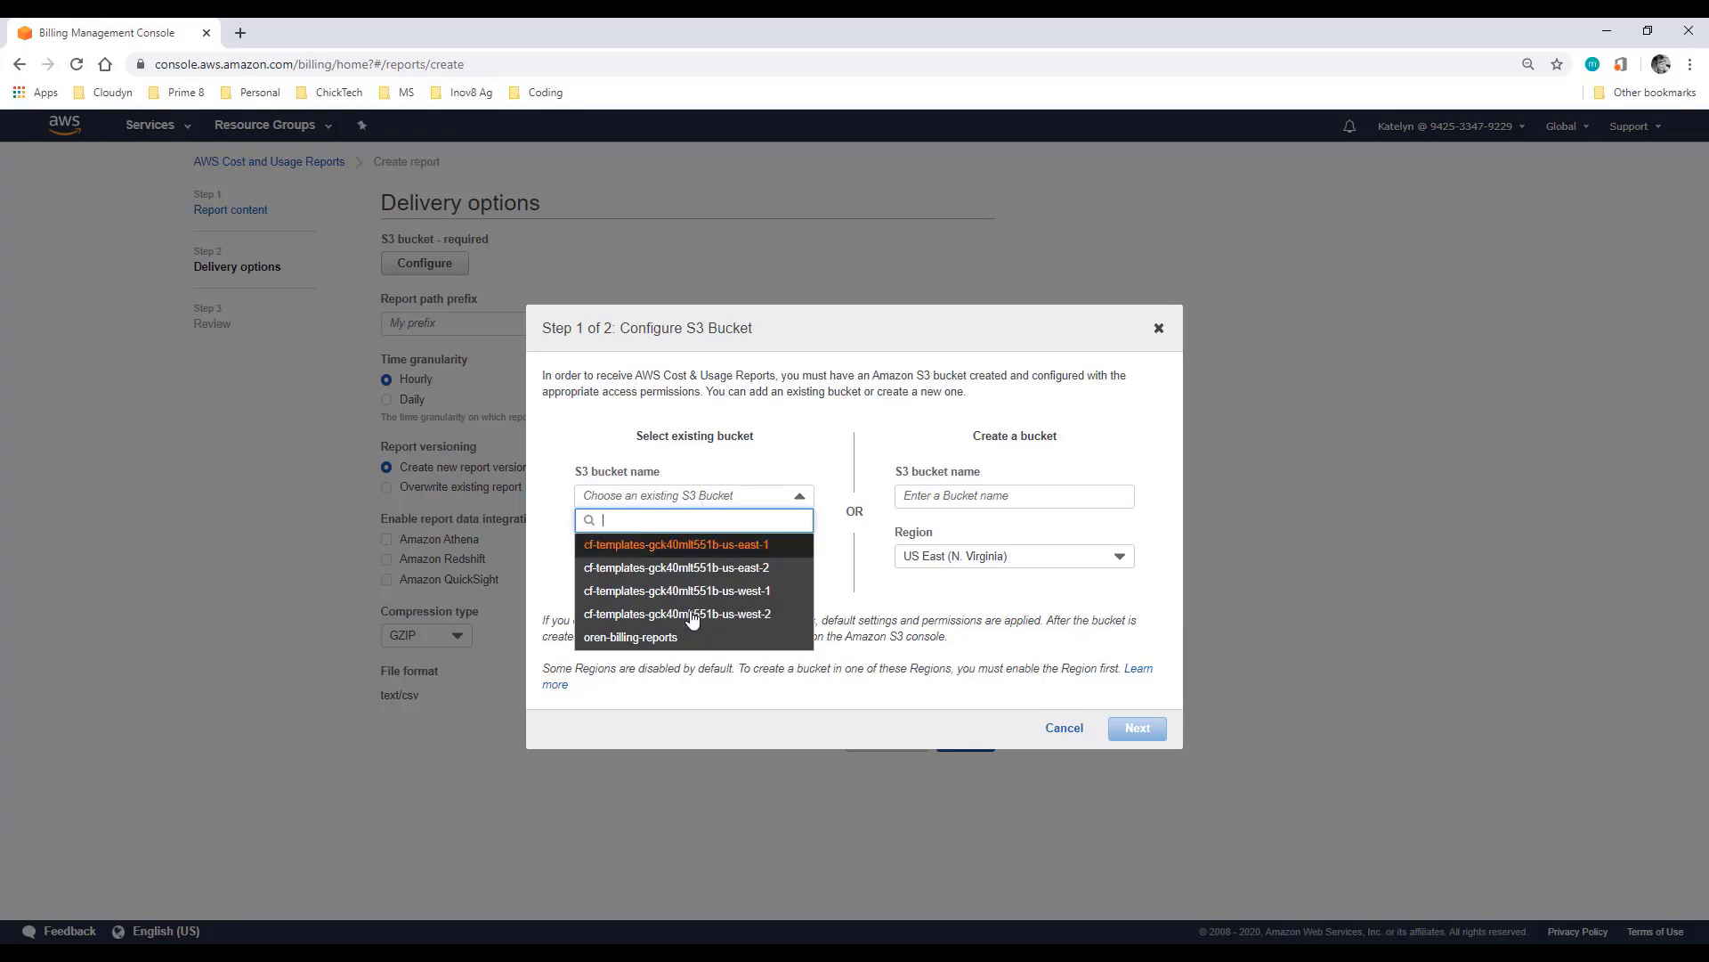
left_click(693, 646)
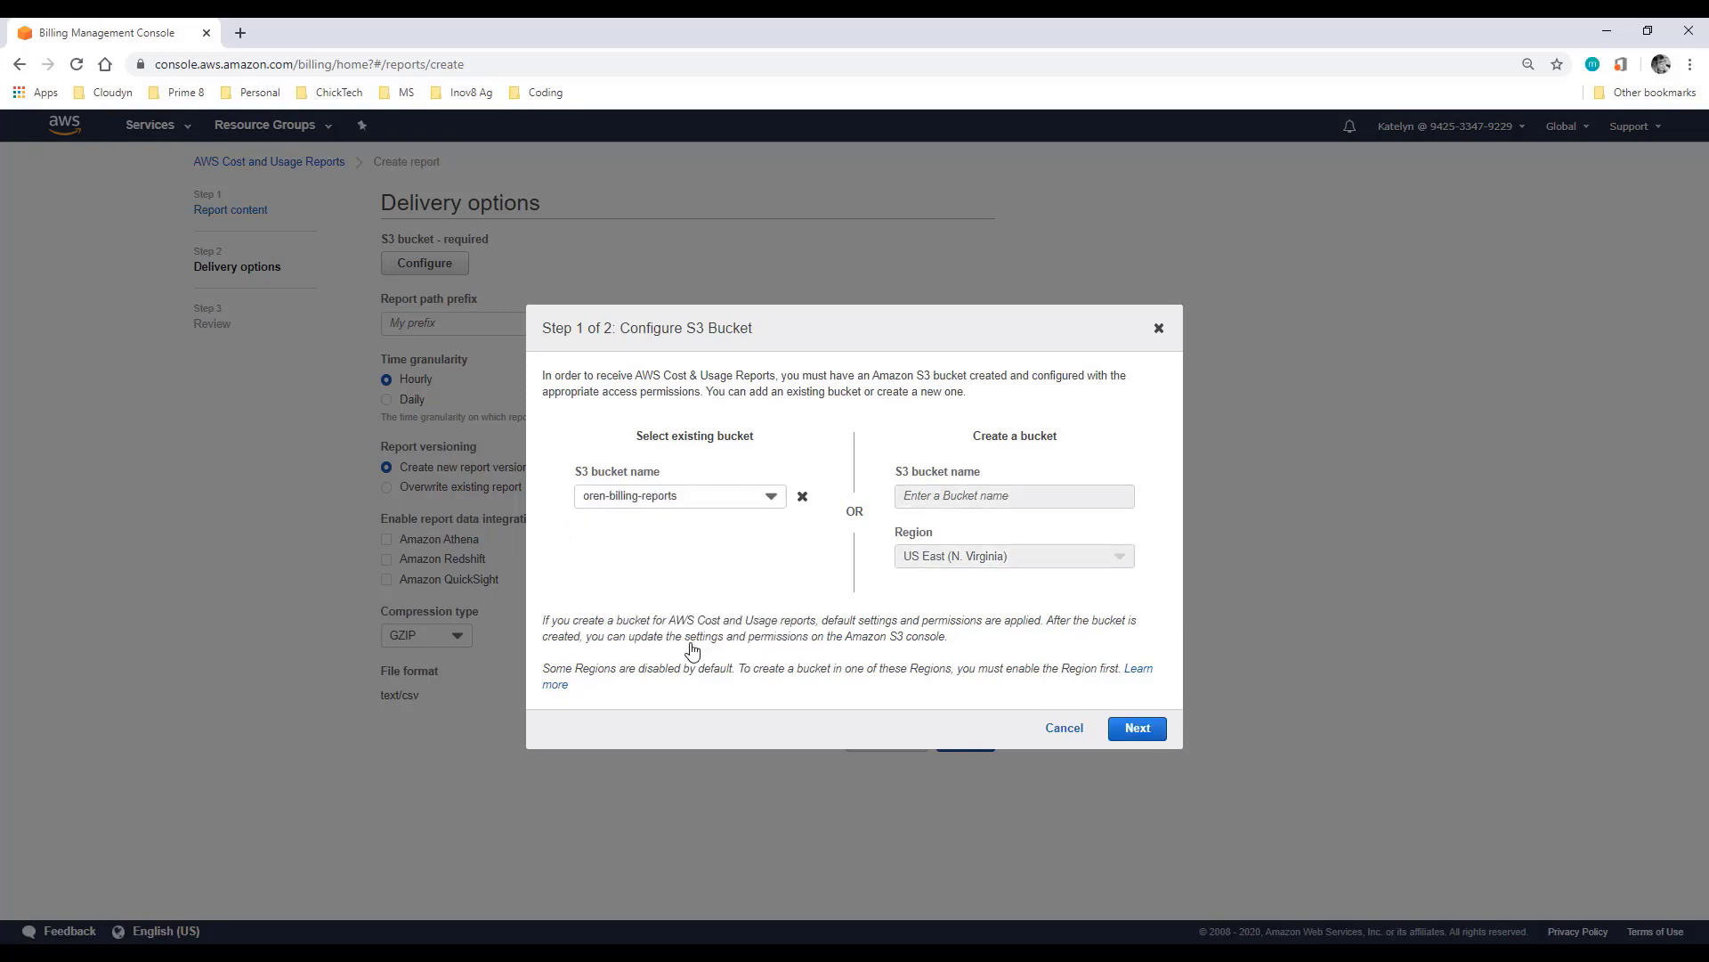
left_click(1141, 727)
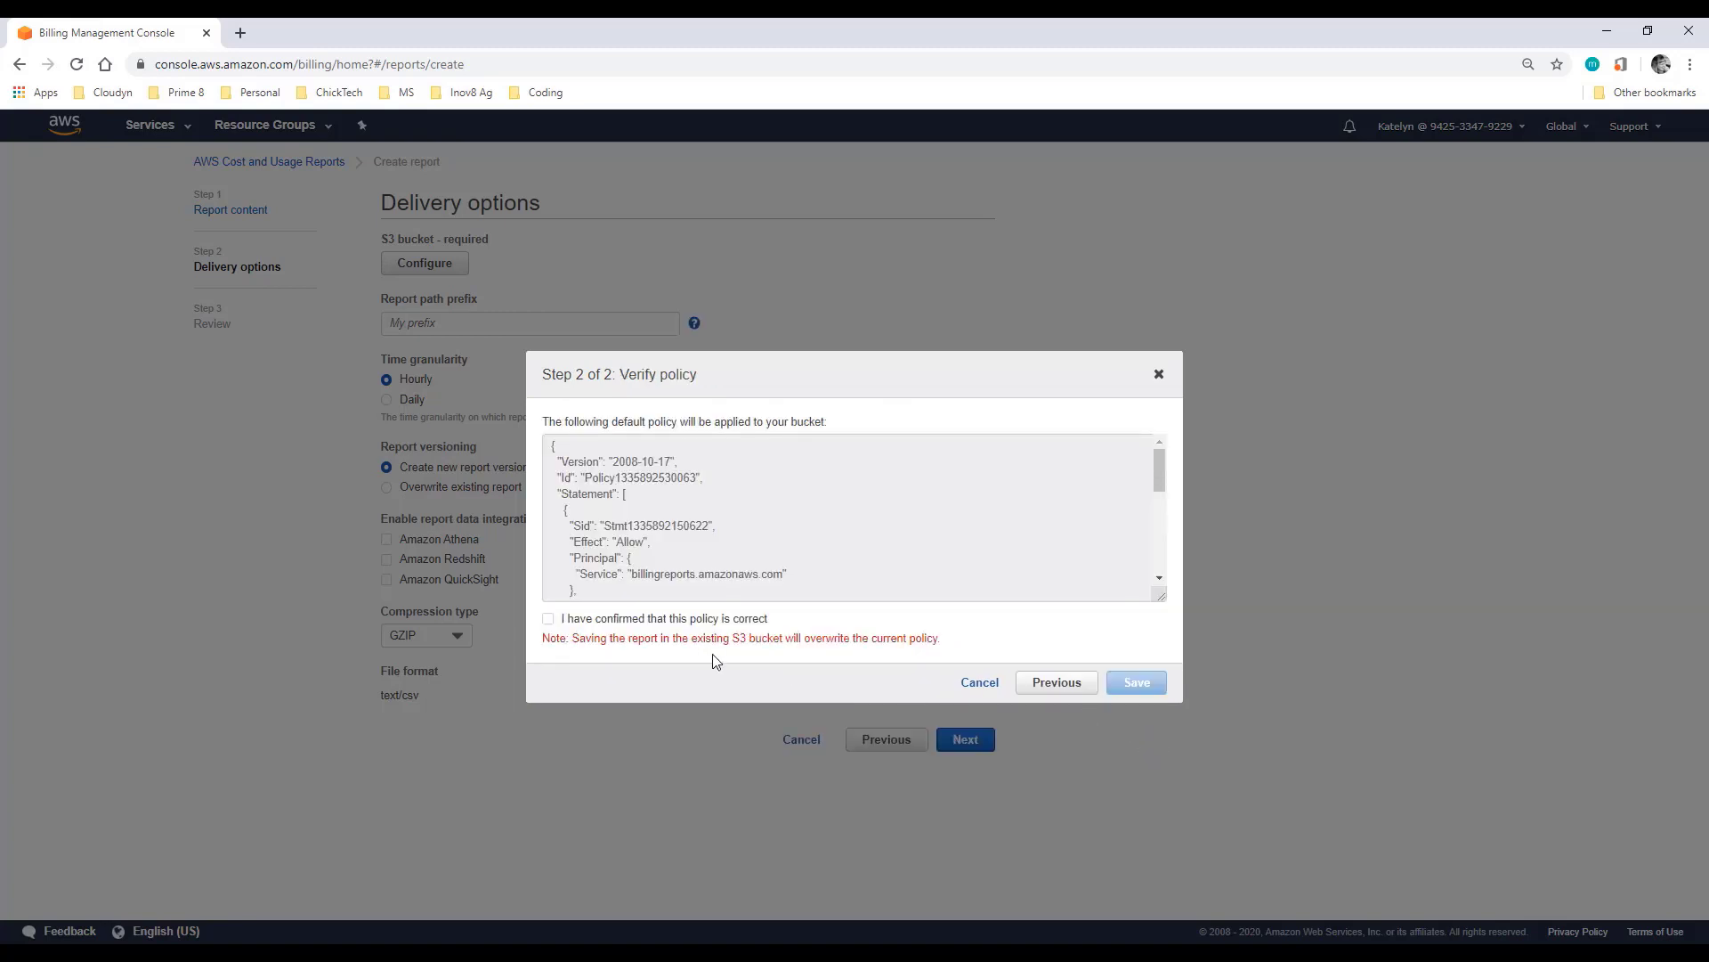
left_click(664, 623)
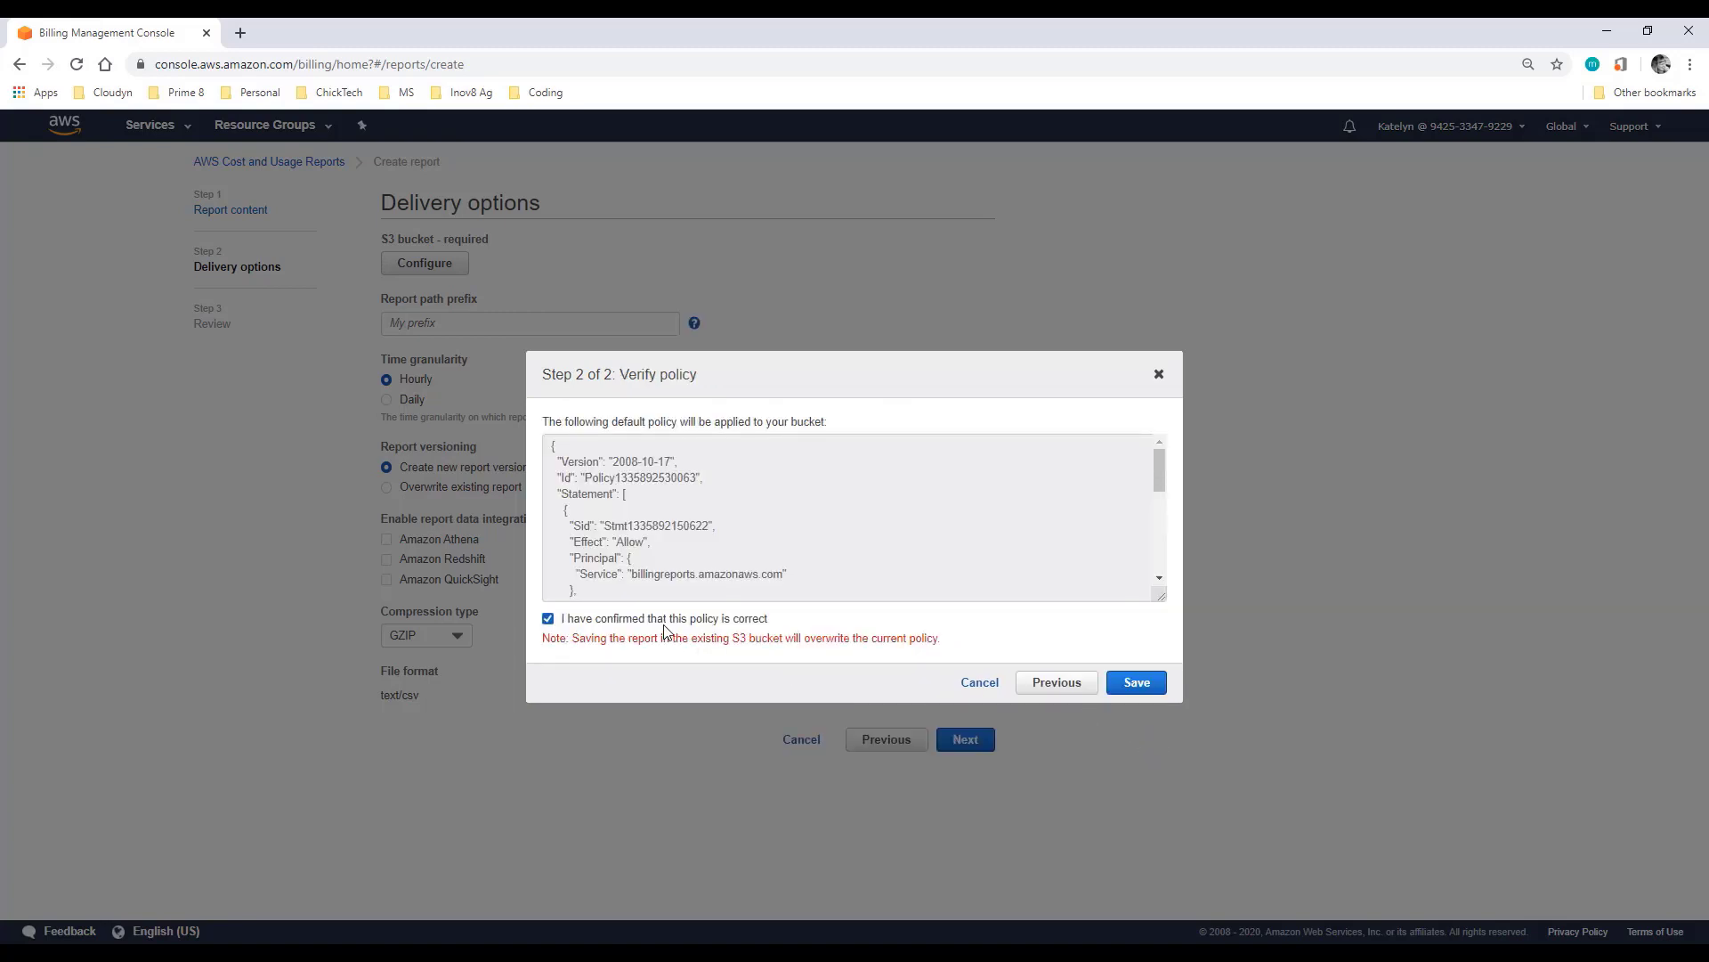
left_click(1135, 690)
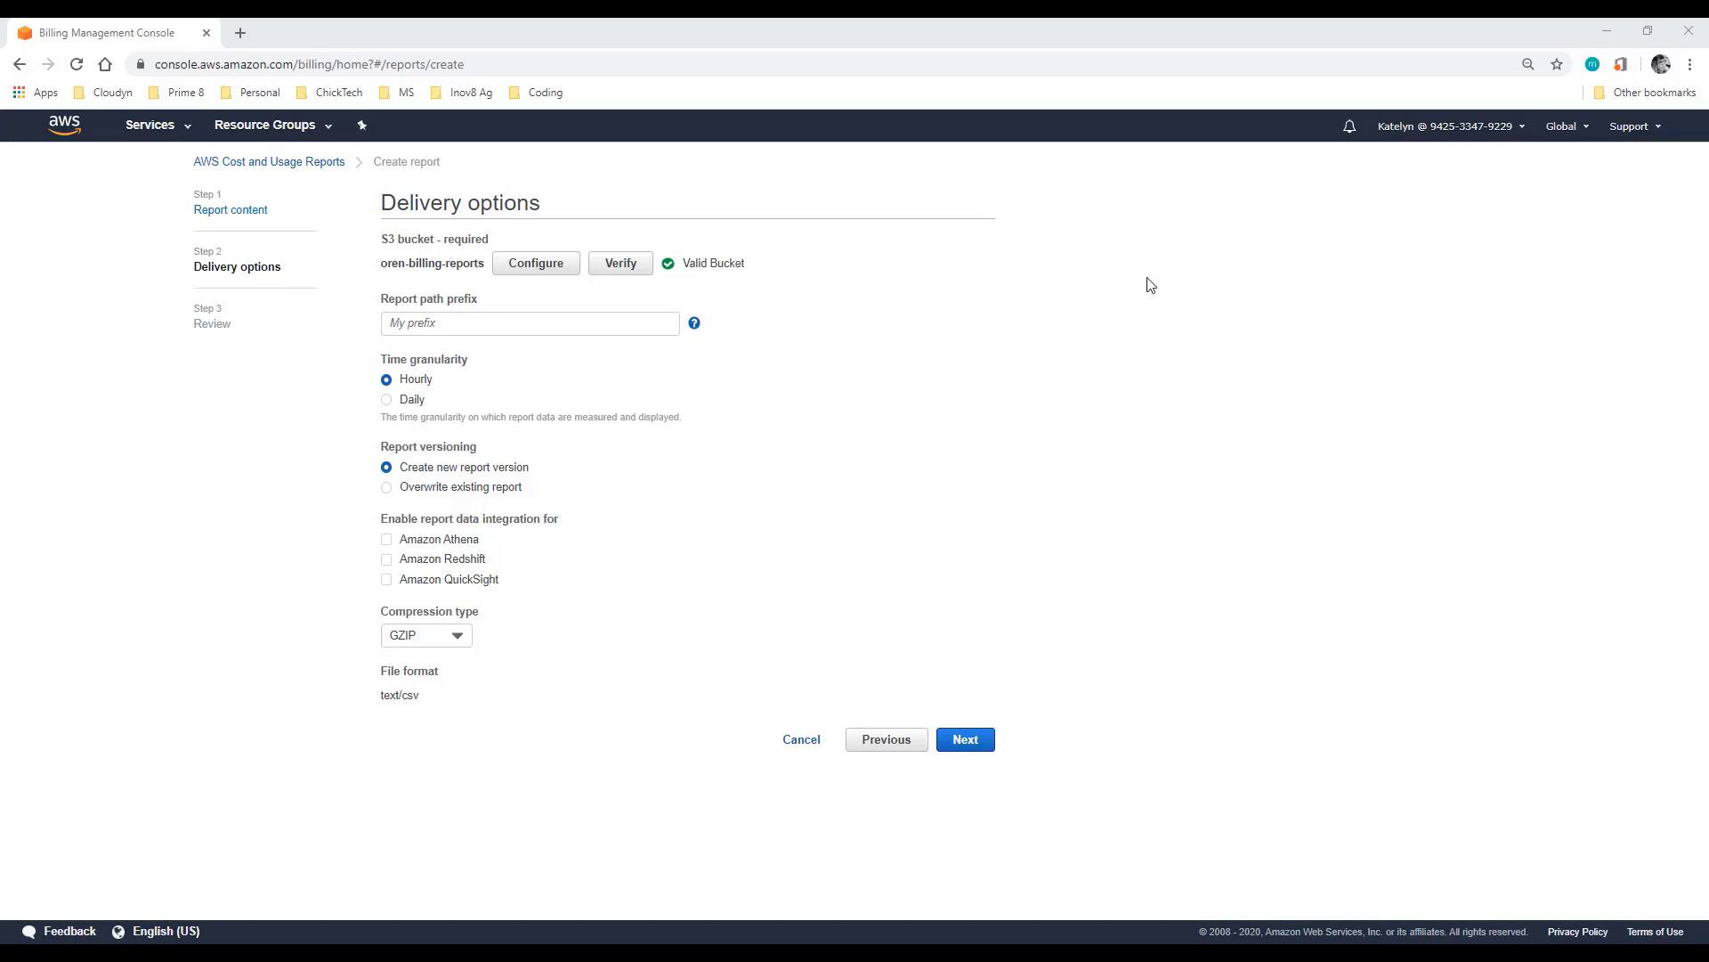
left_click(632, 324)
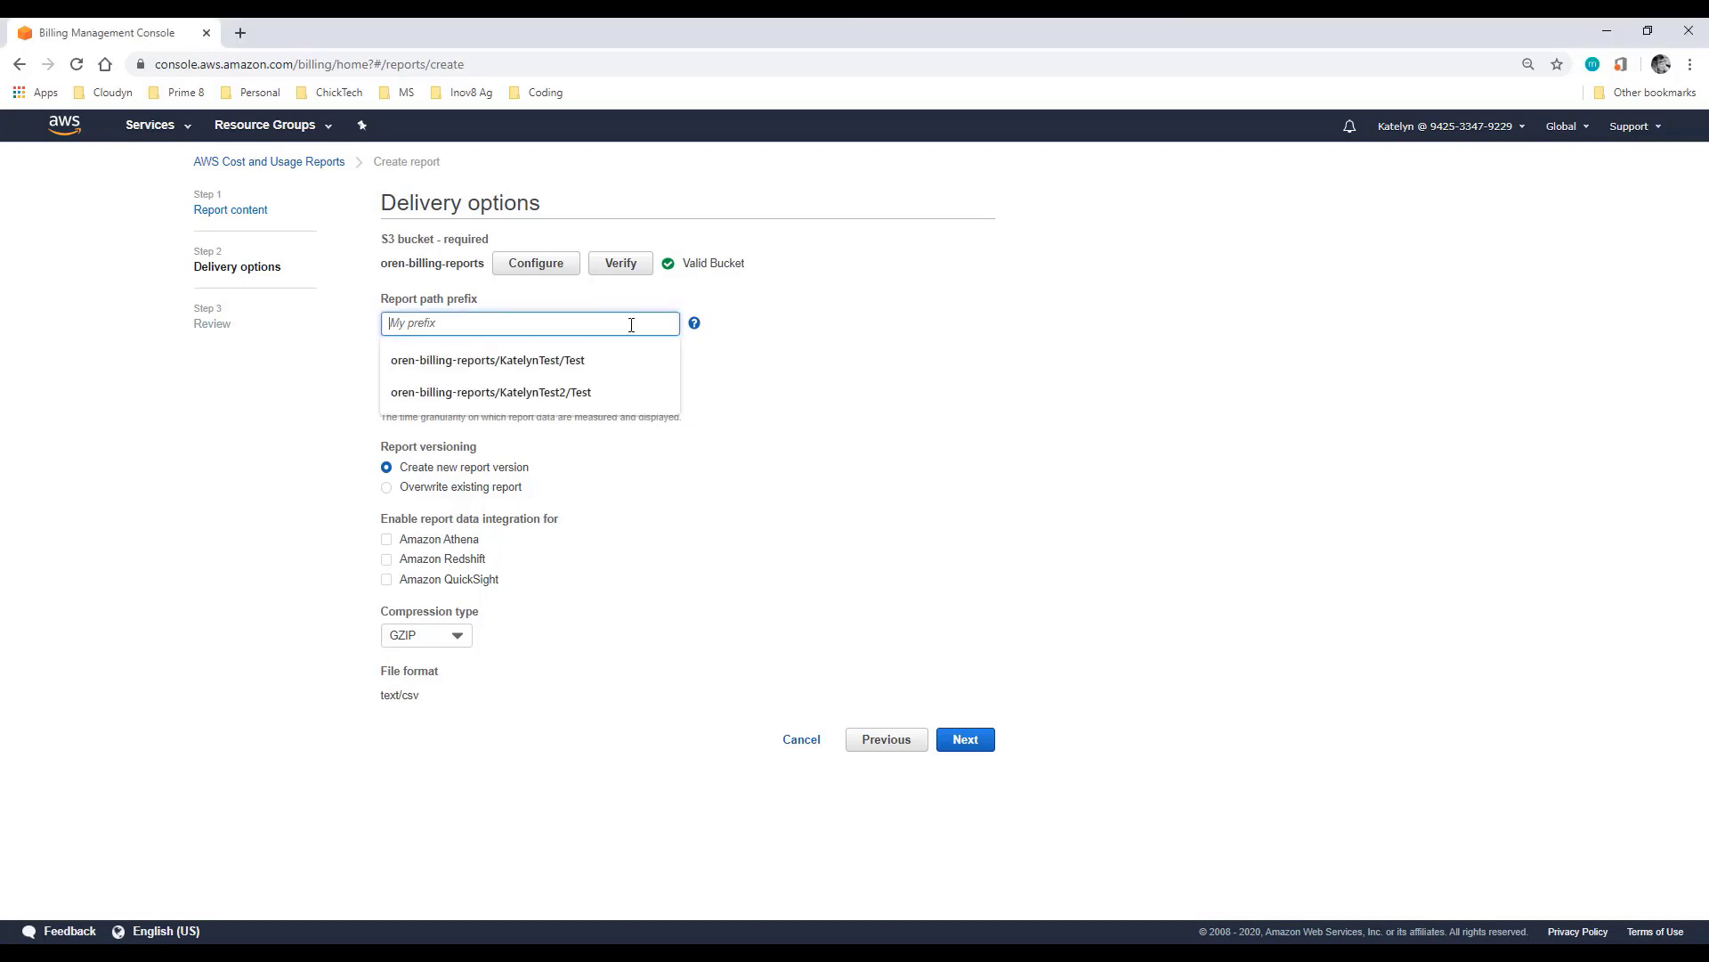
Step: Reuse the saved report path prefix, then review and complete the new hourly report
left_click(576, 364)
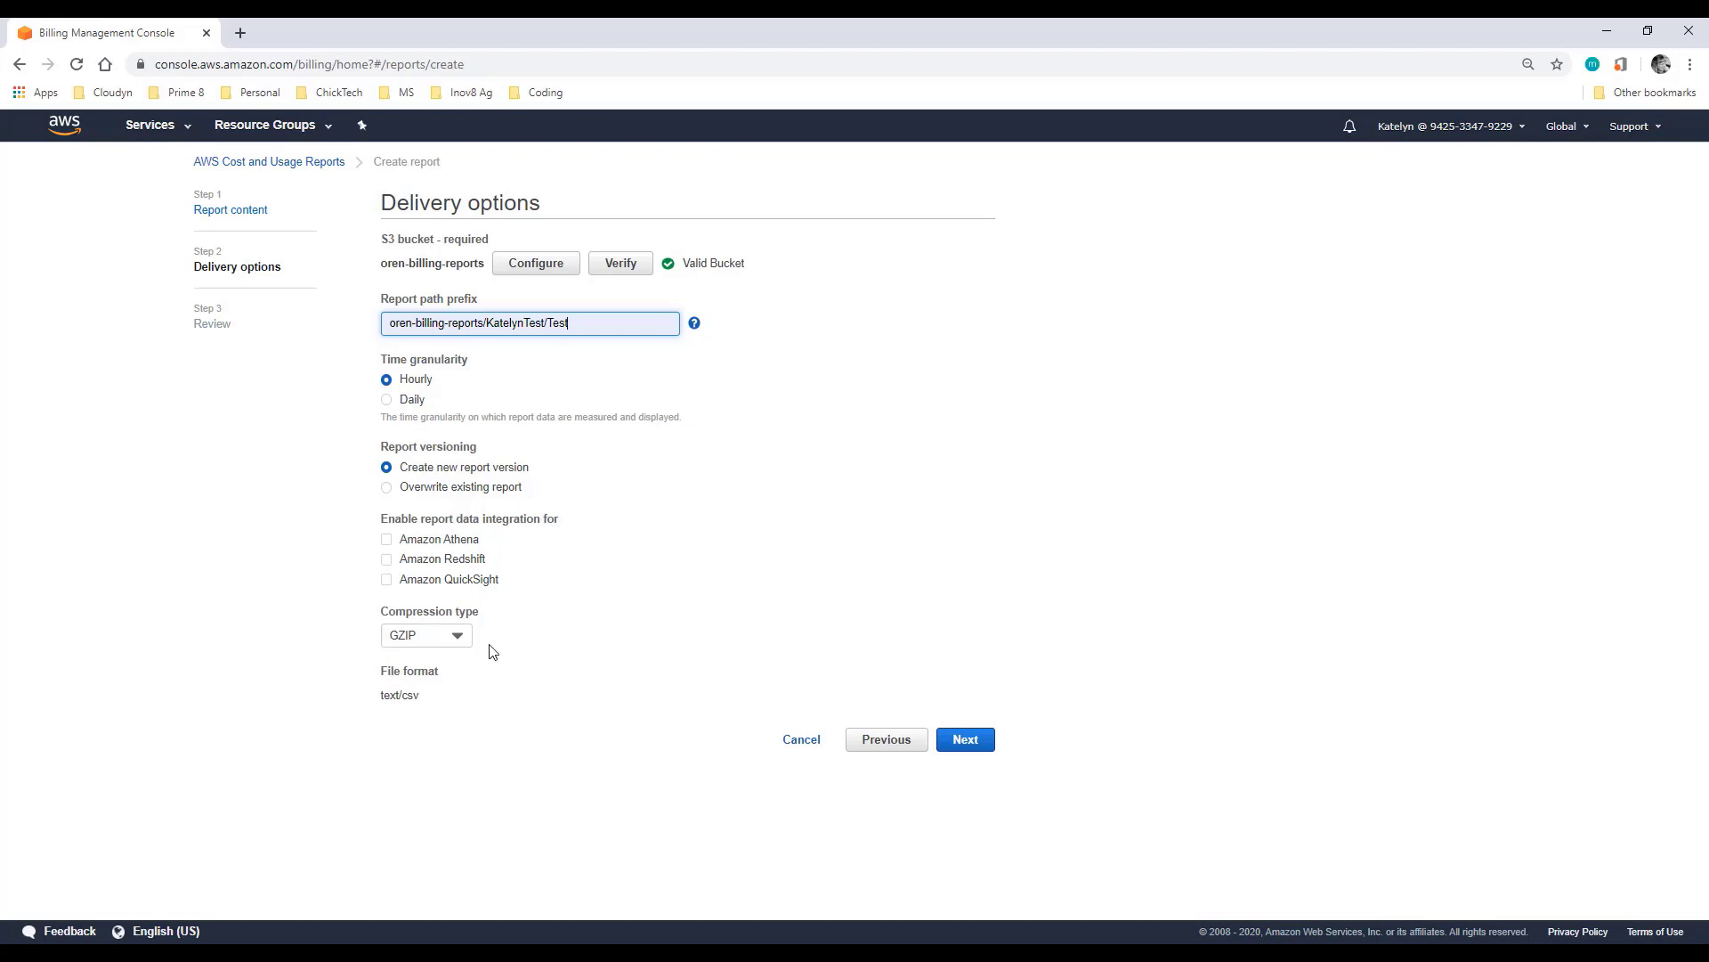
left_click(974, 746)
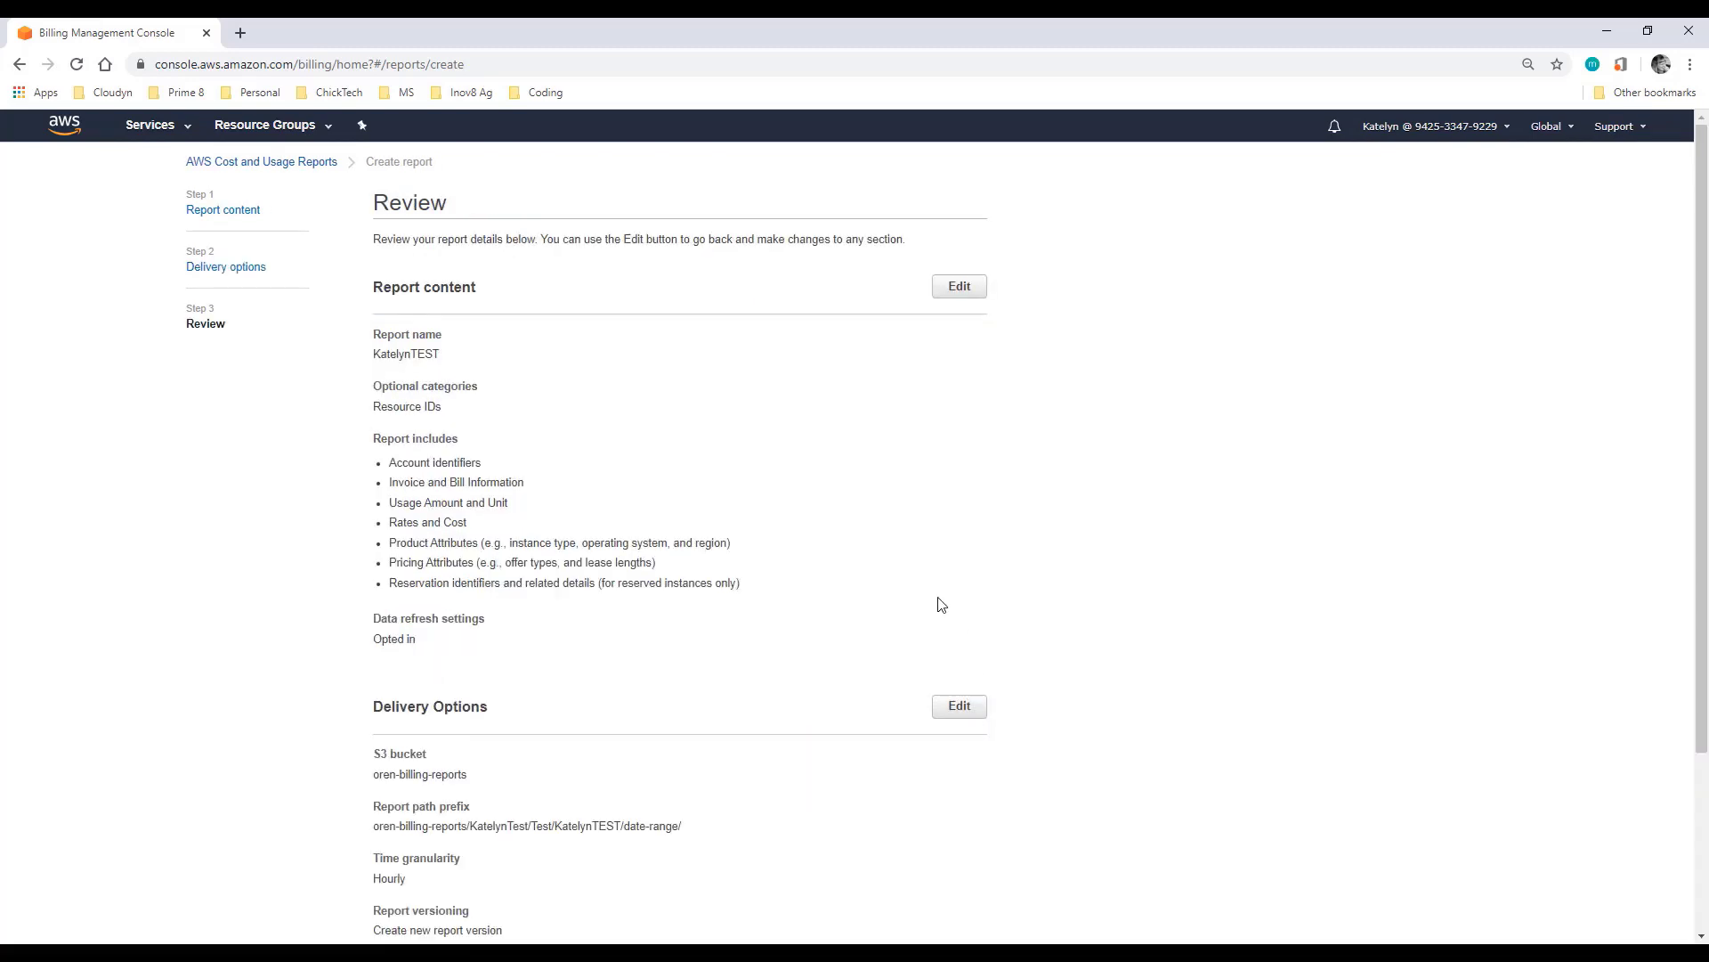
scroll(935, 579, "down", 3)
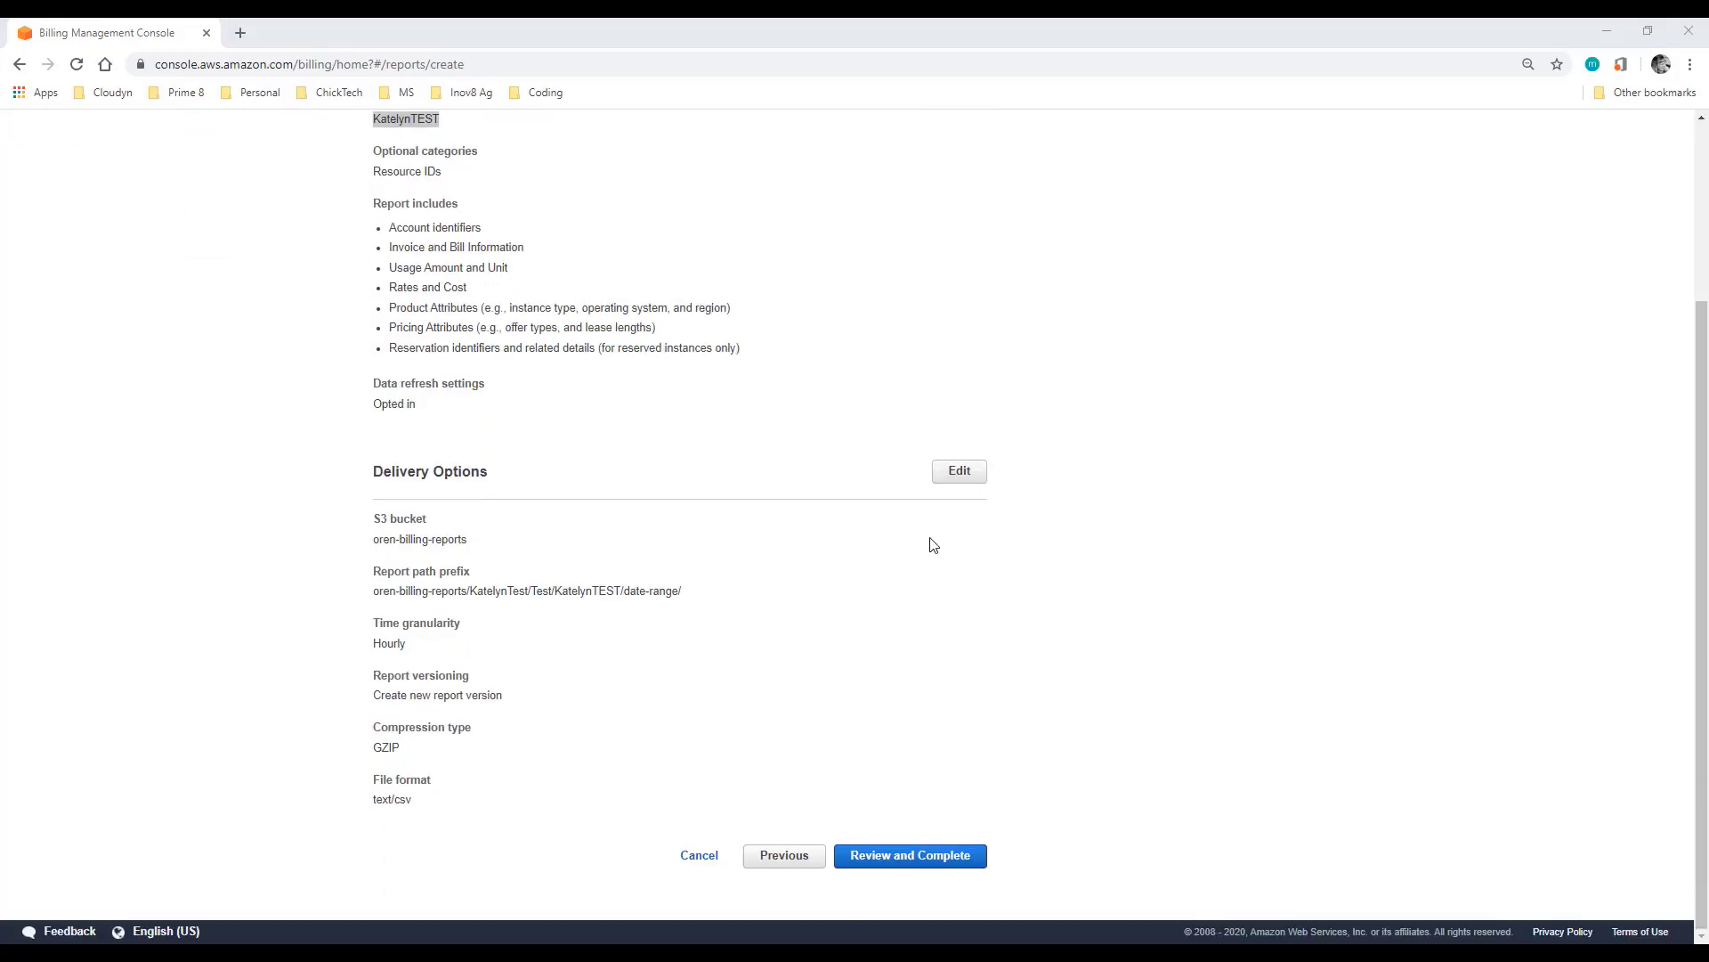
left_click(913, 859)
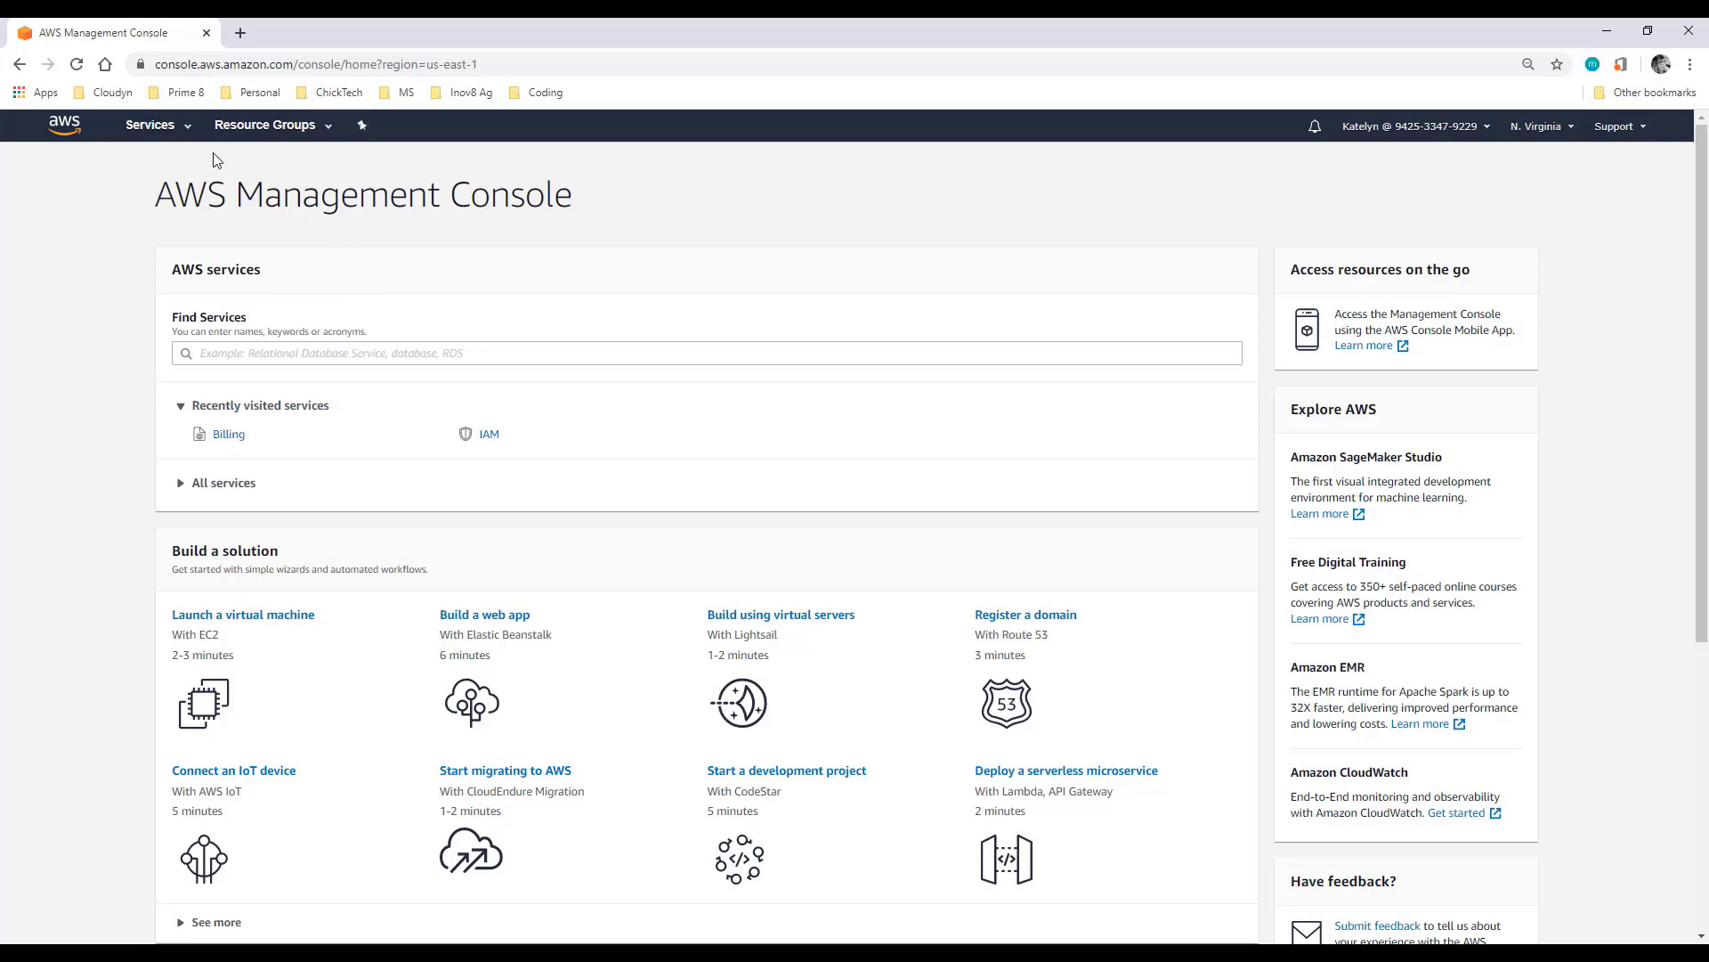
Step: Open IAM through the 'iam' service search and start creating a new role
left_click(181, 140)
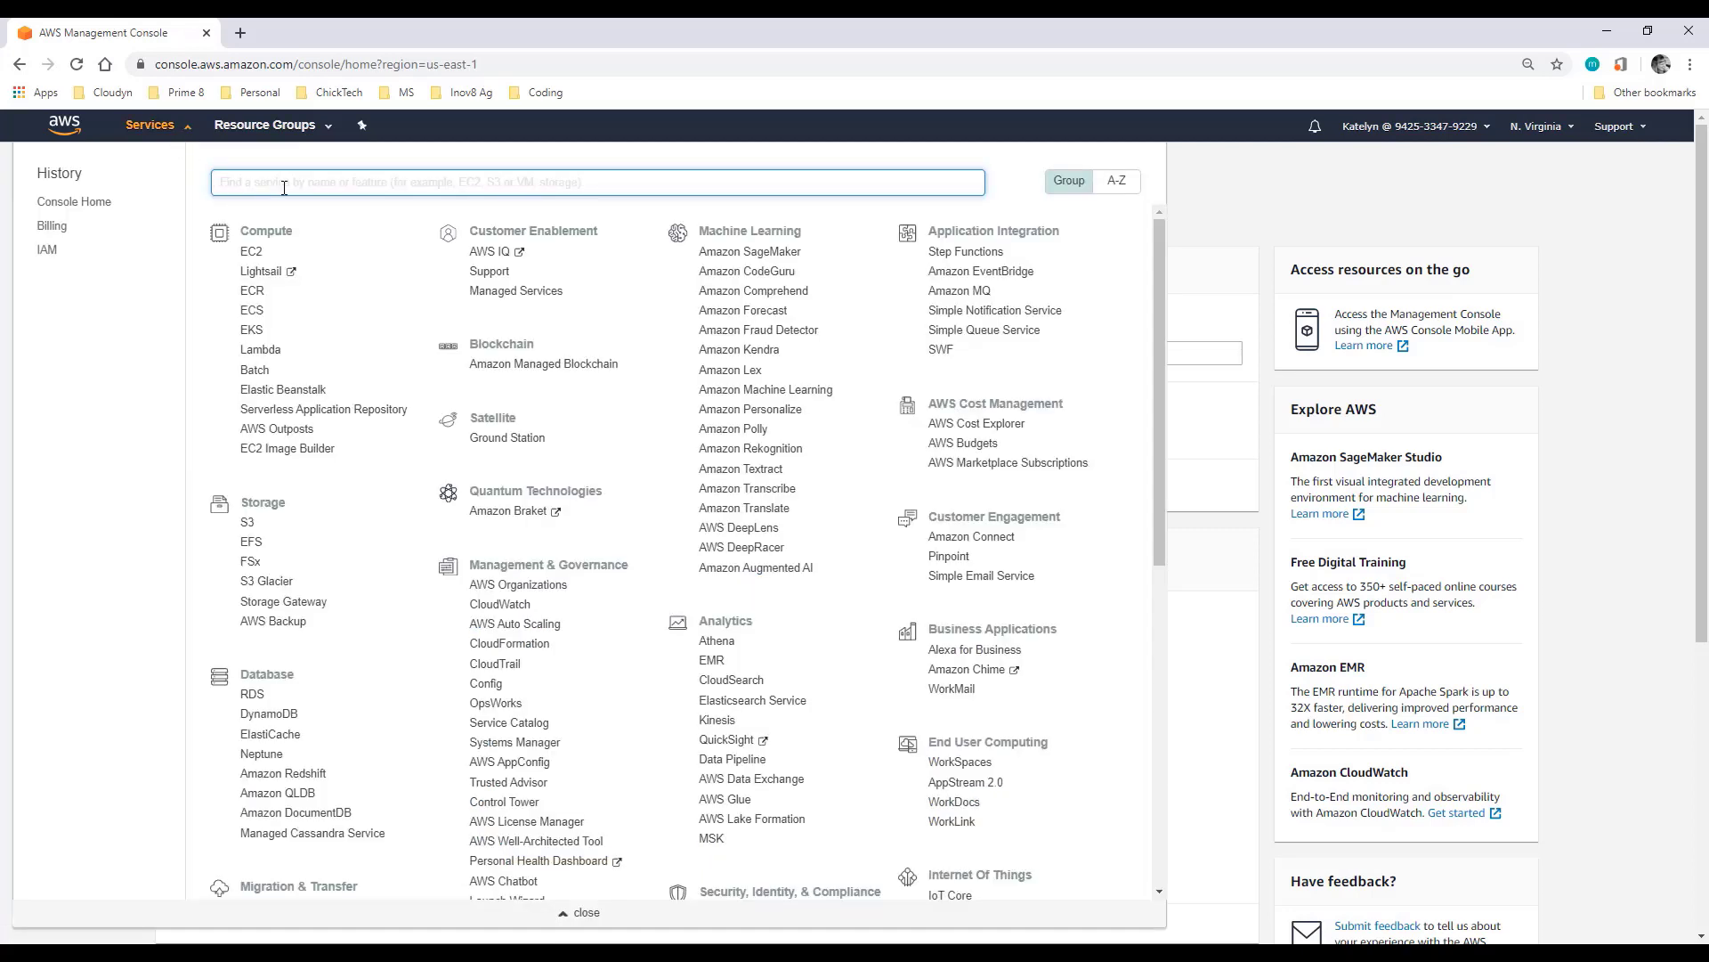
type("iam")
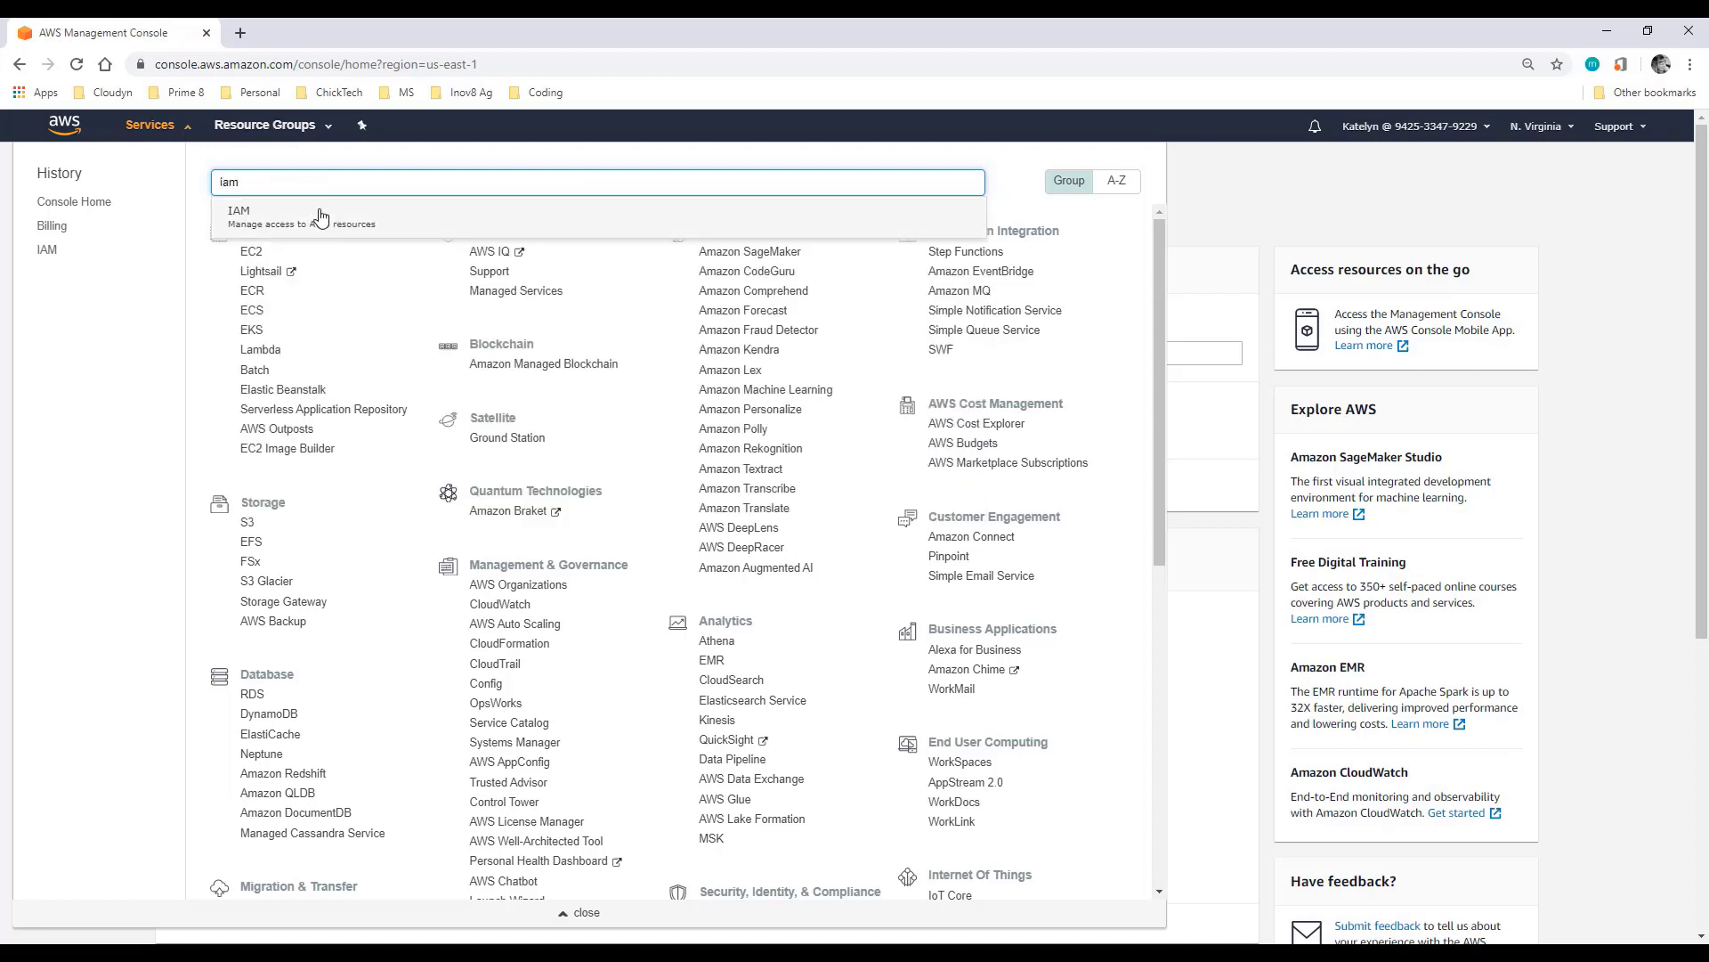
left_click(321, 216)
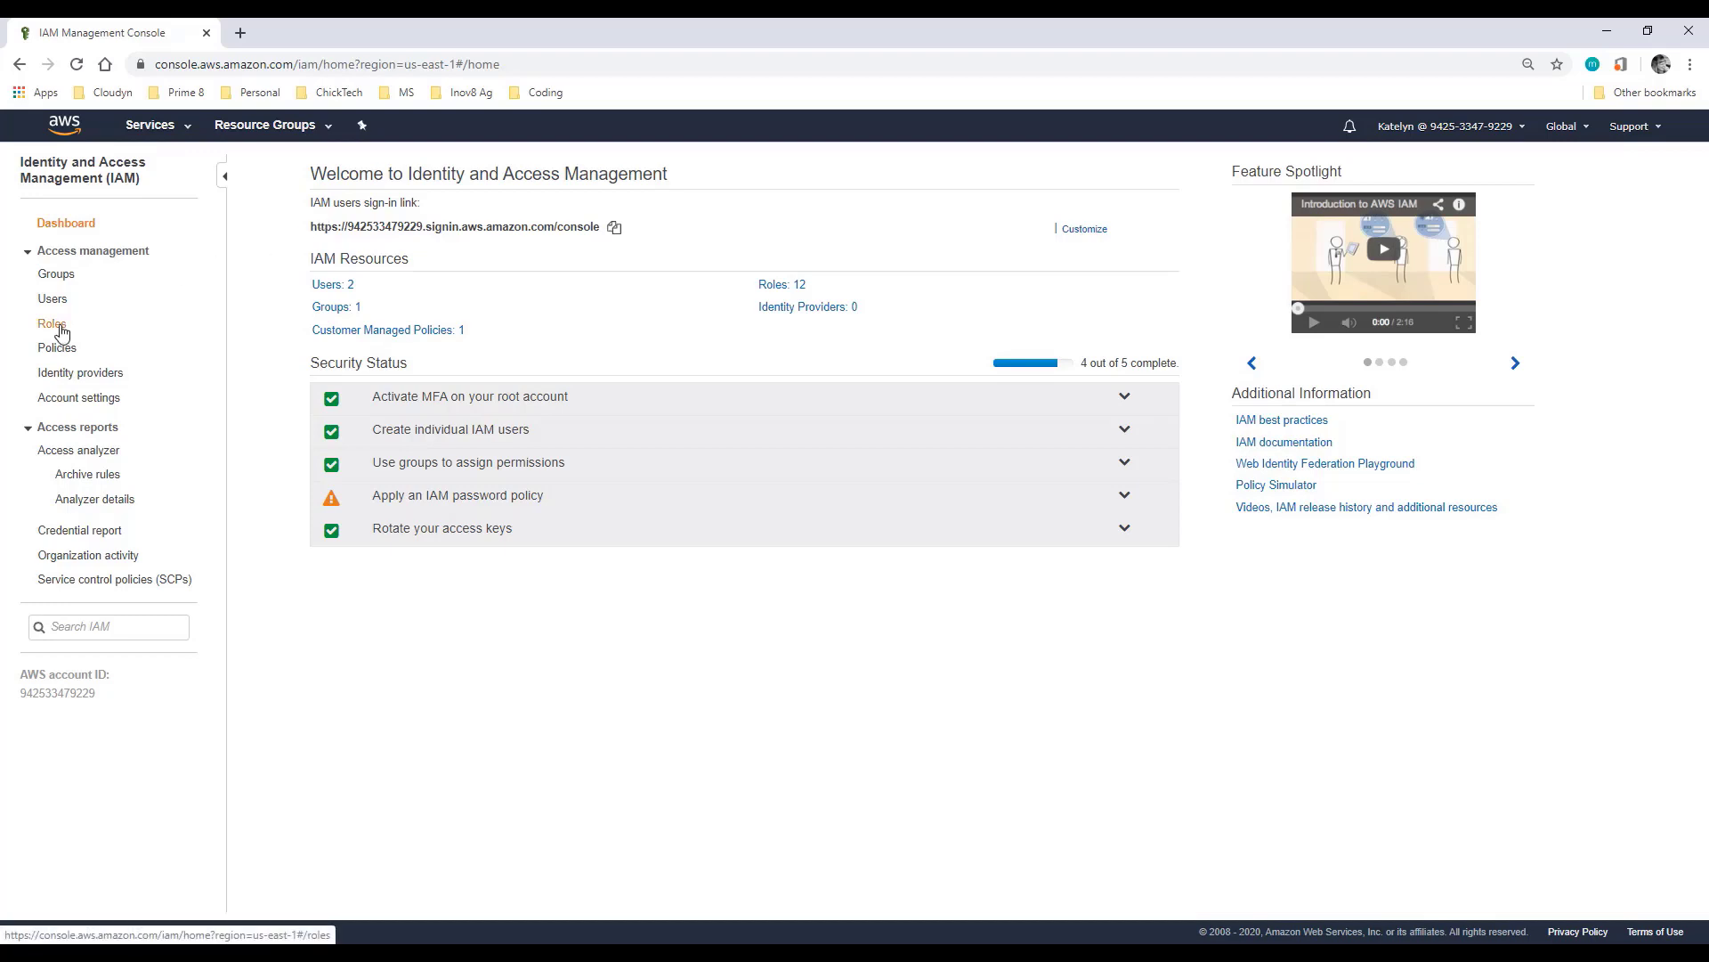
left_click(52, 324)
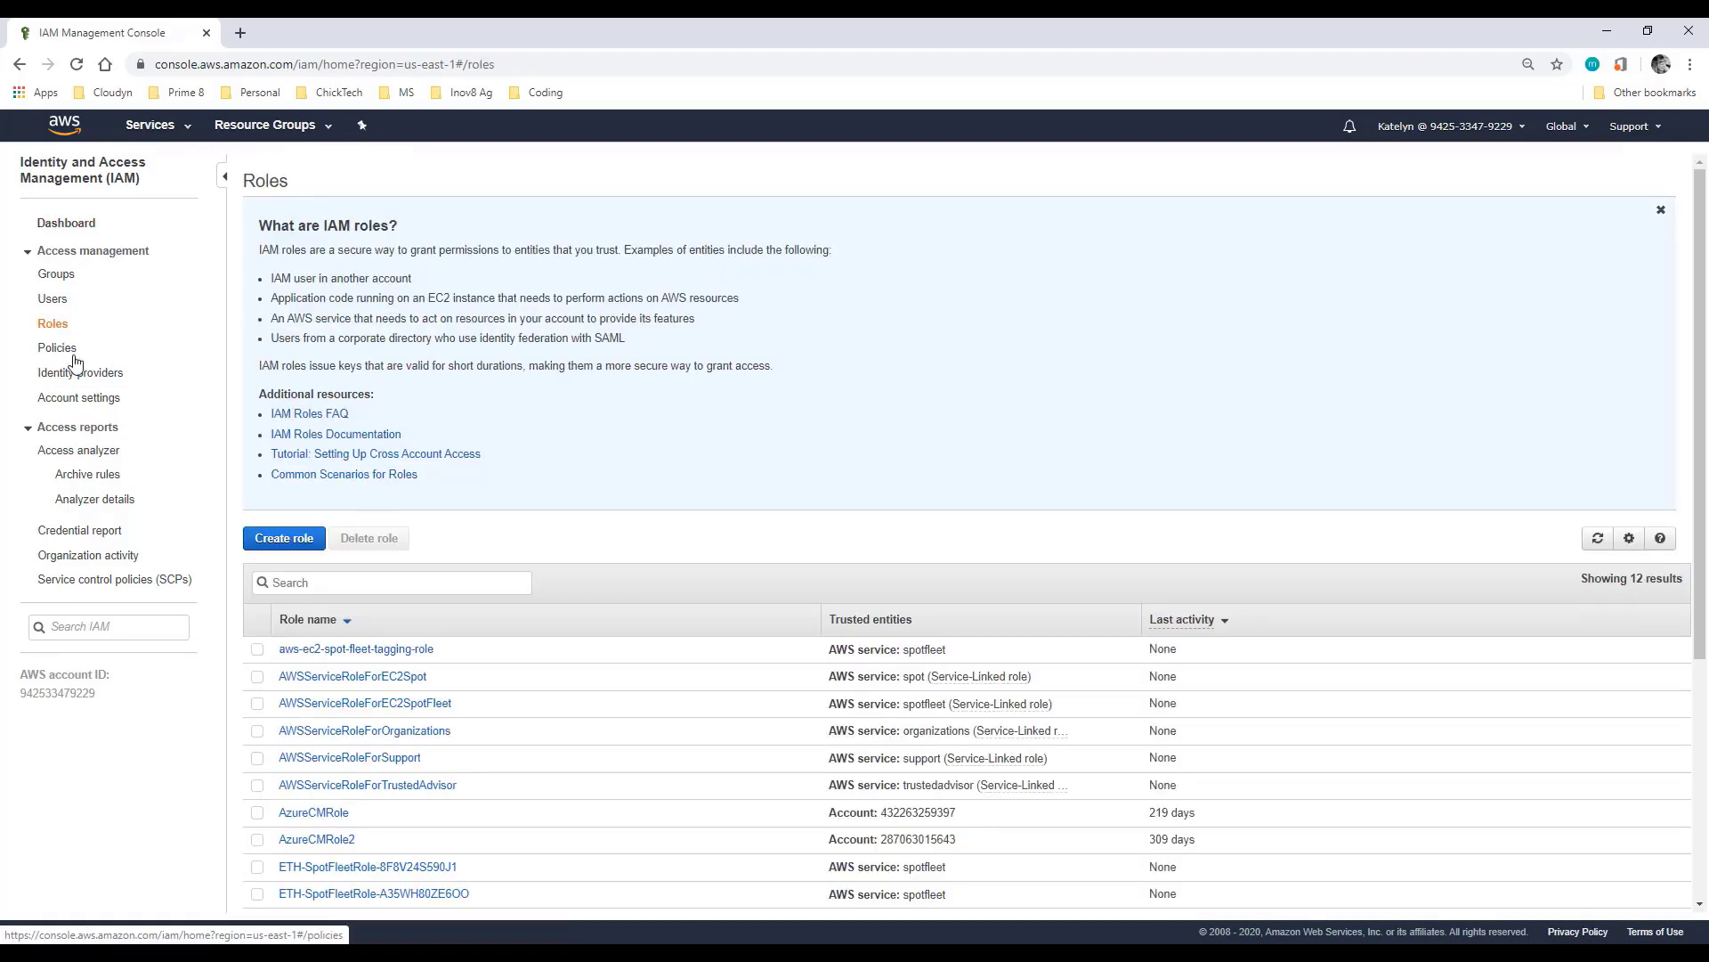
left_click(299, 550)
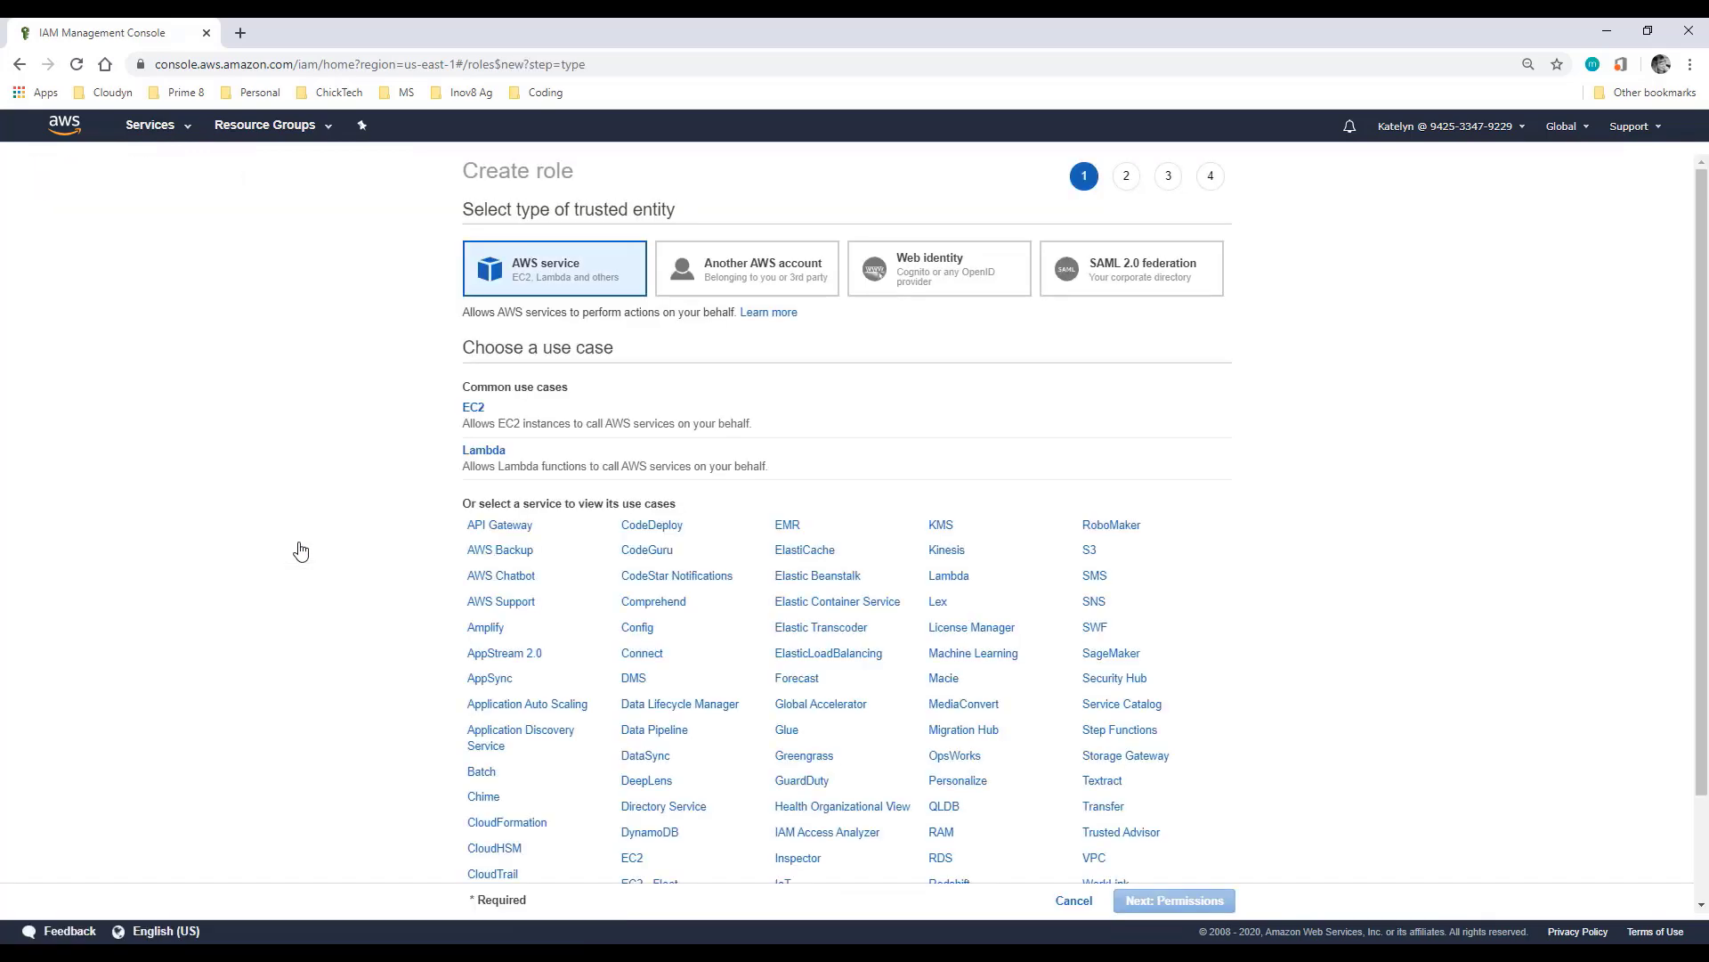
Step: Trust another AWS account by entering its account ID, and require an external ID
left_click(784, 286)
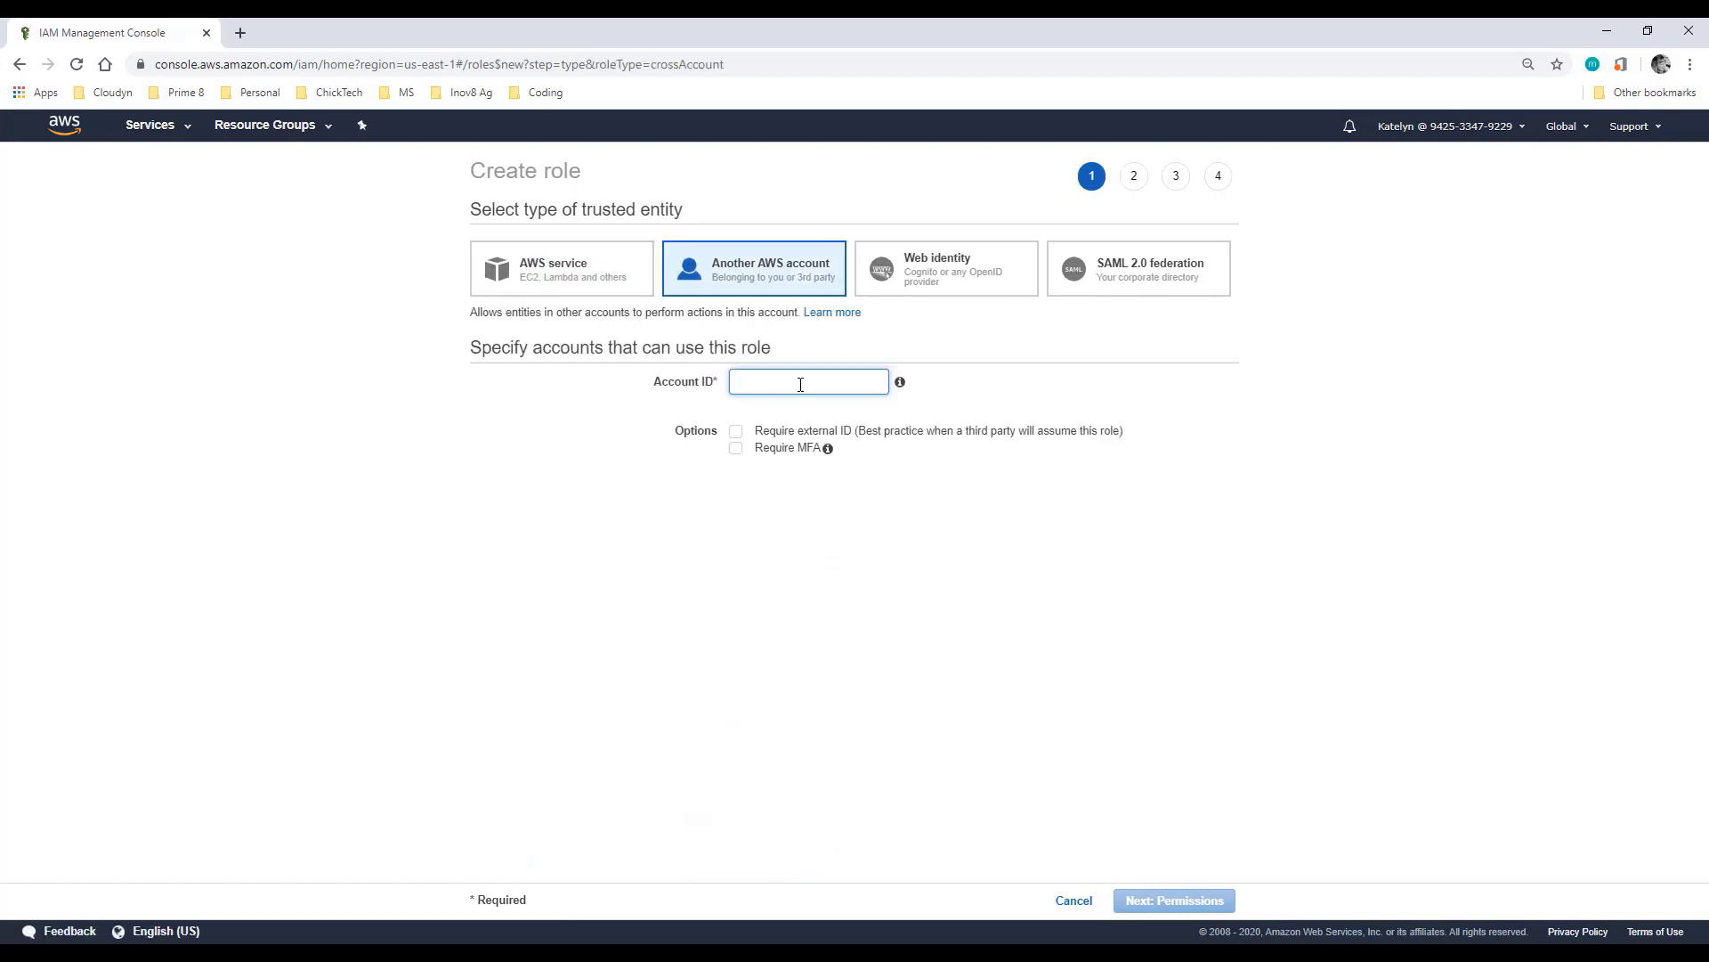
left_click(801, 384)
type("432263259397")
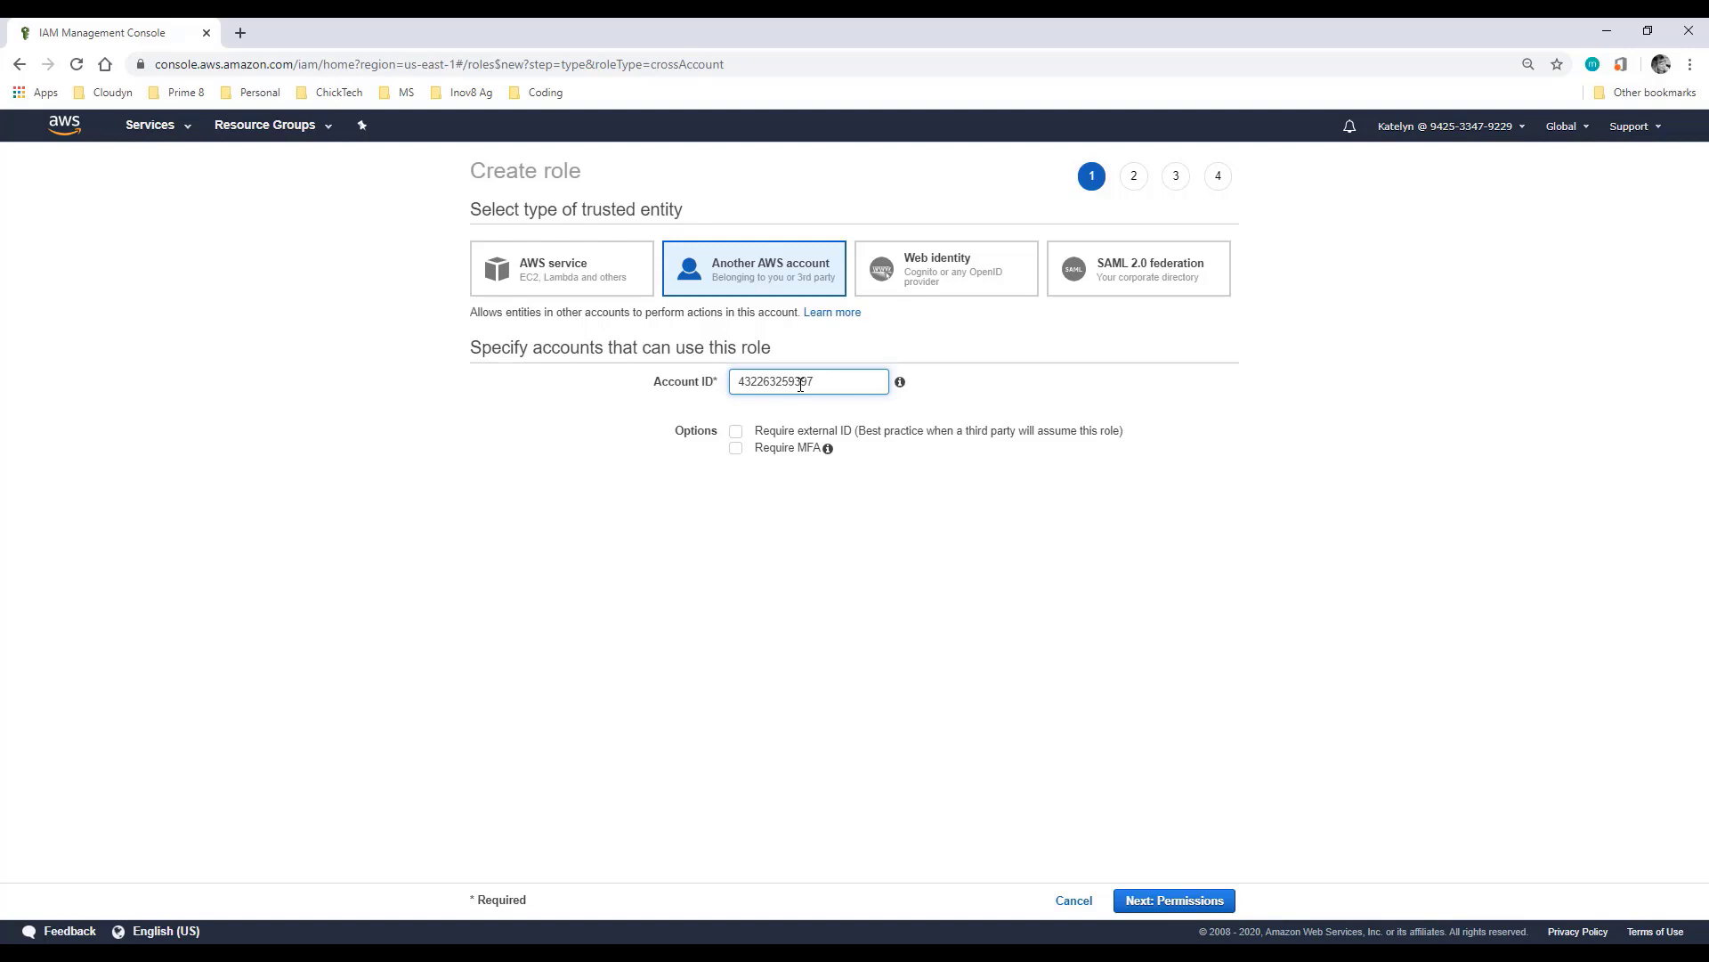
left_click(737, 434)
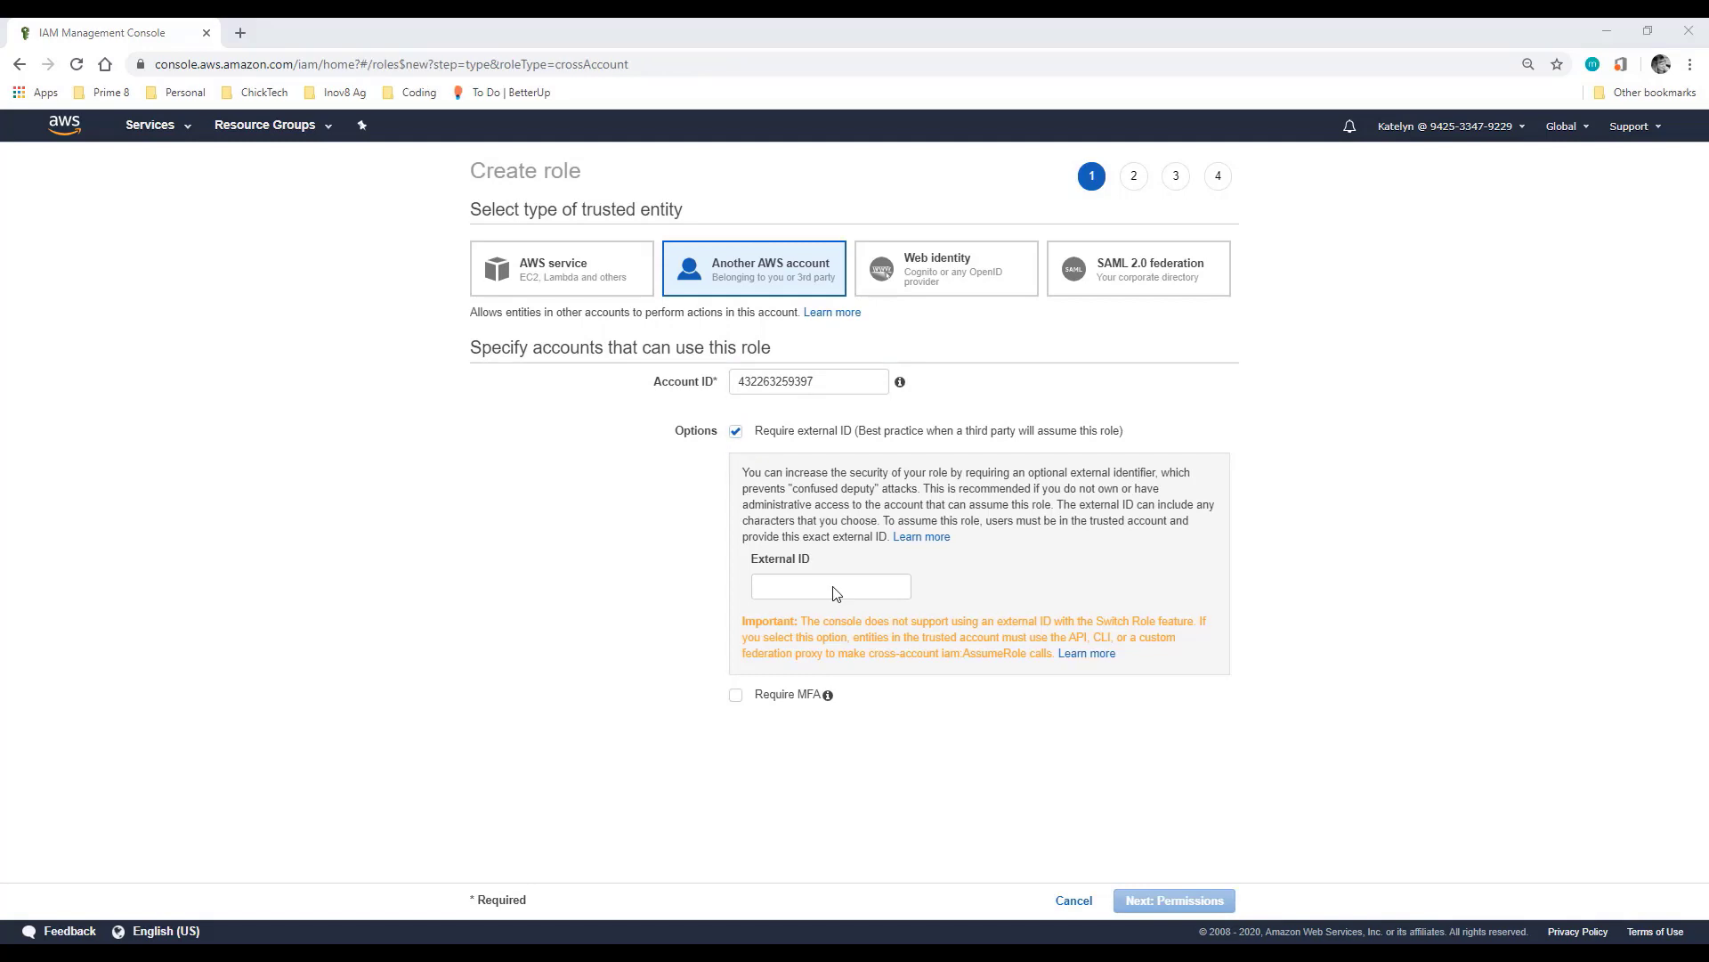
left_click(834, 587)
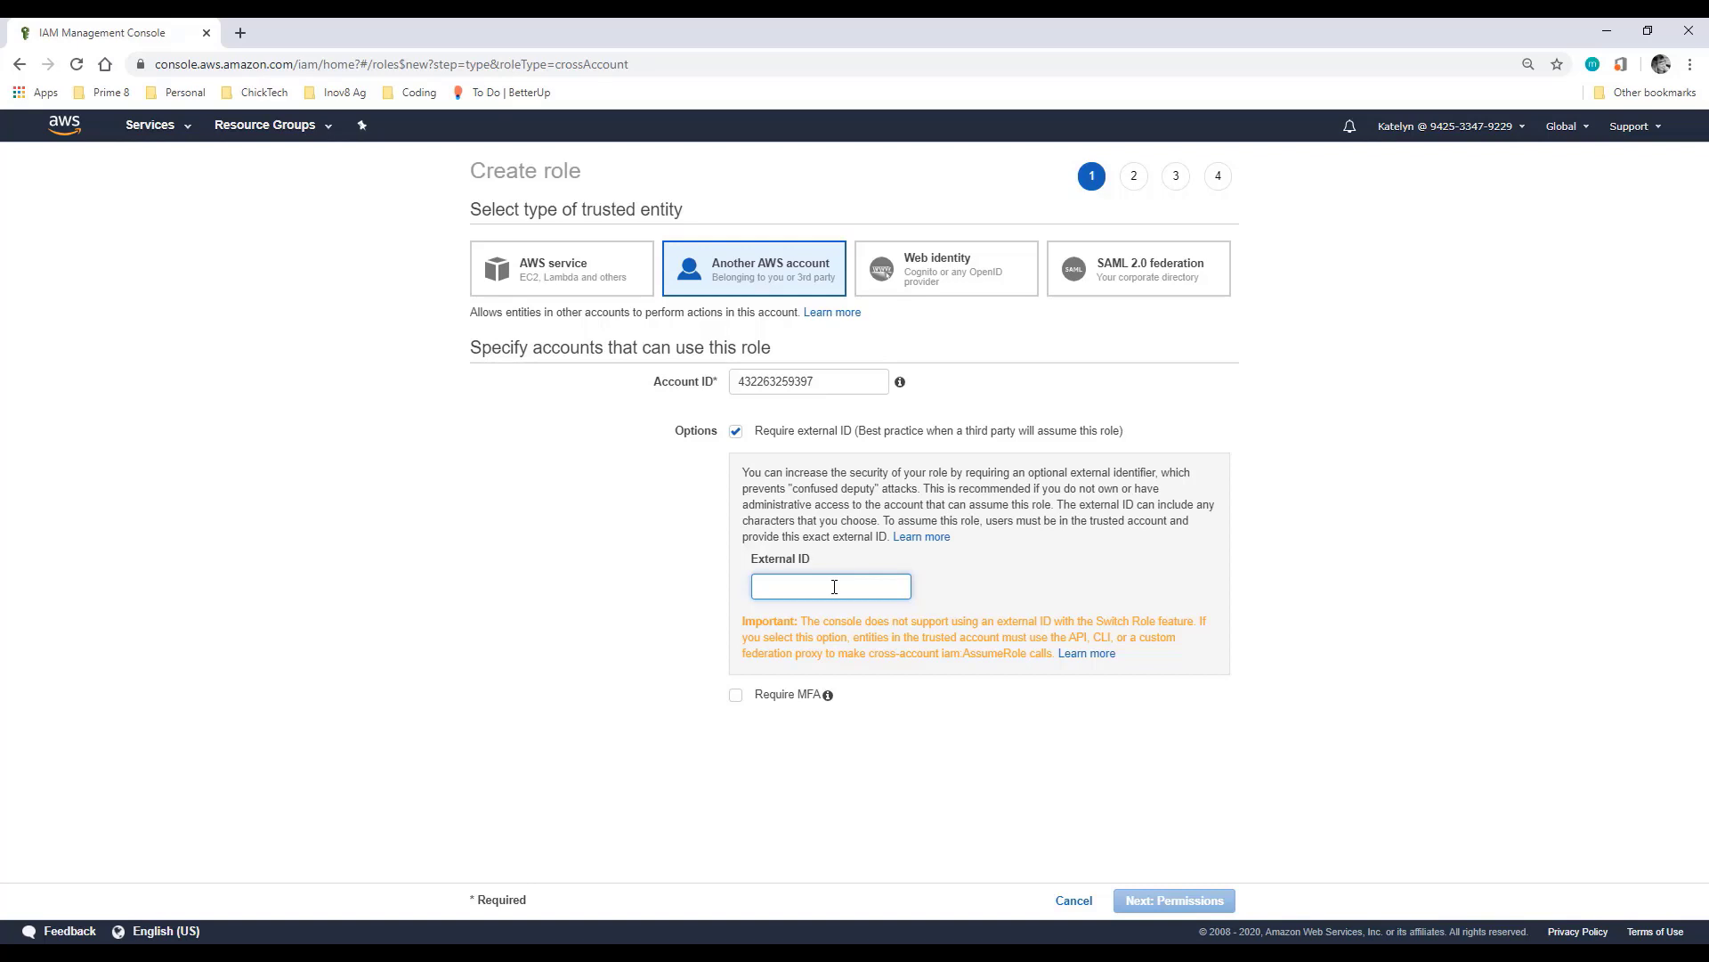
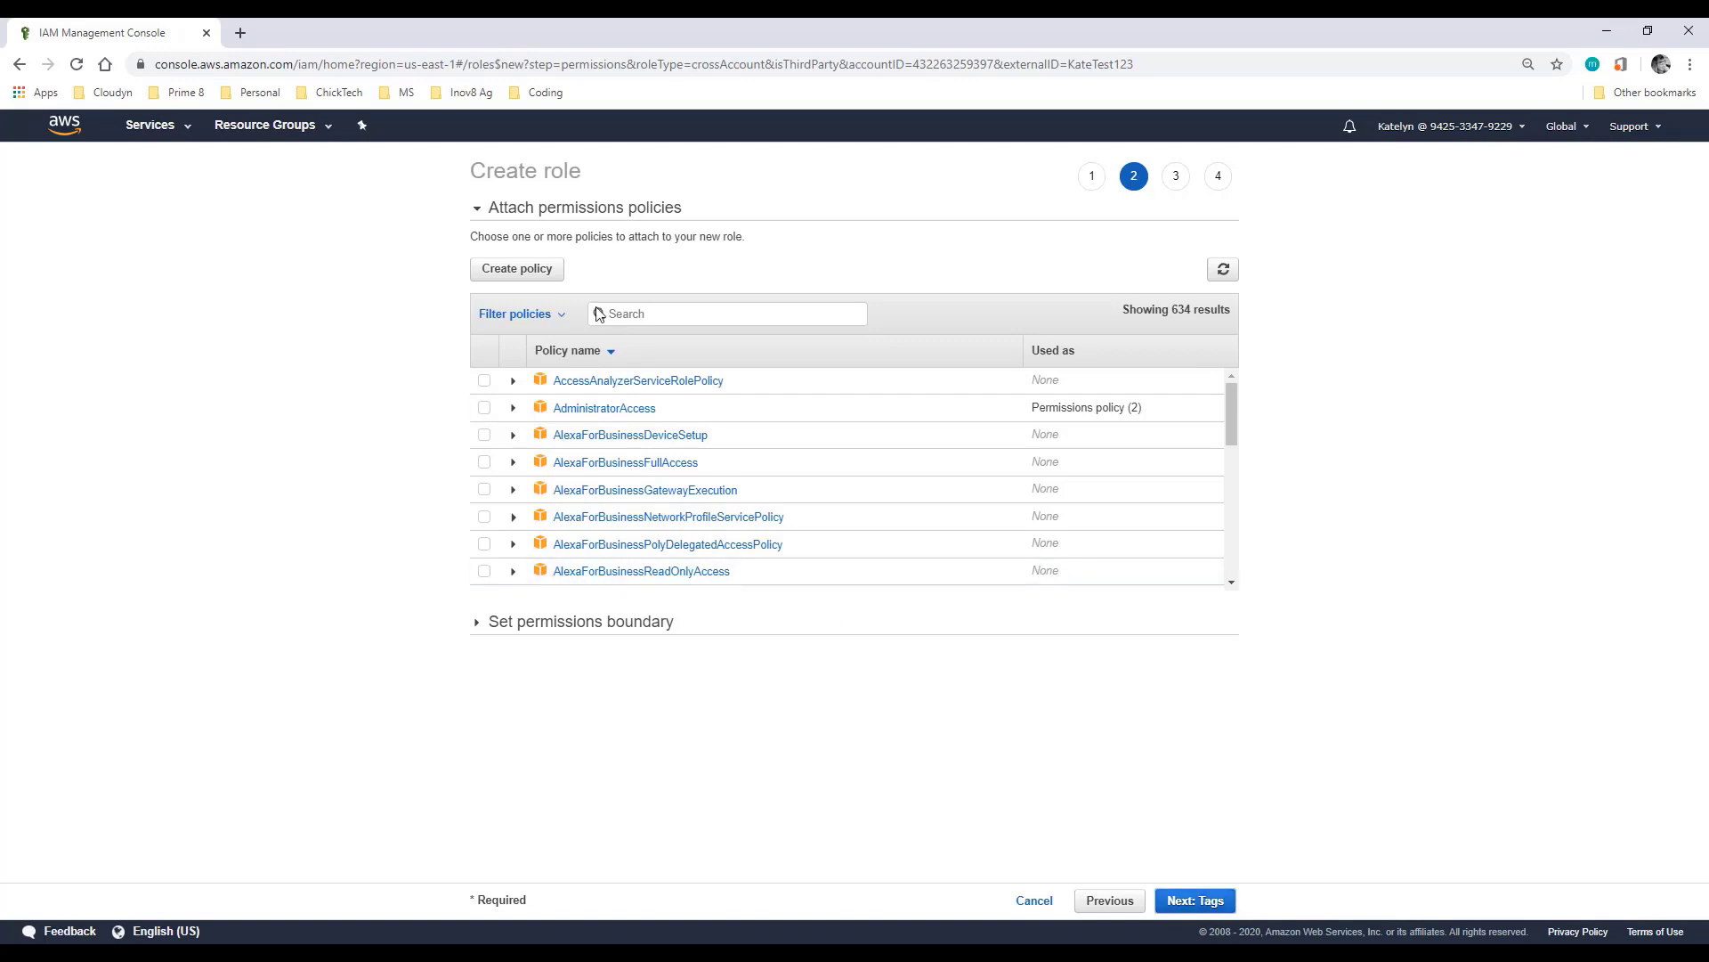
Step: Start a new policy granting Cost and Usage Report DescribeReportDefinitions, and add another permission block
left_click(532, 273)
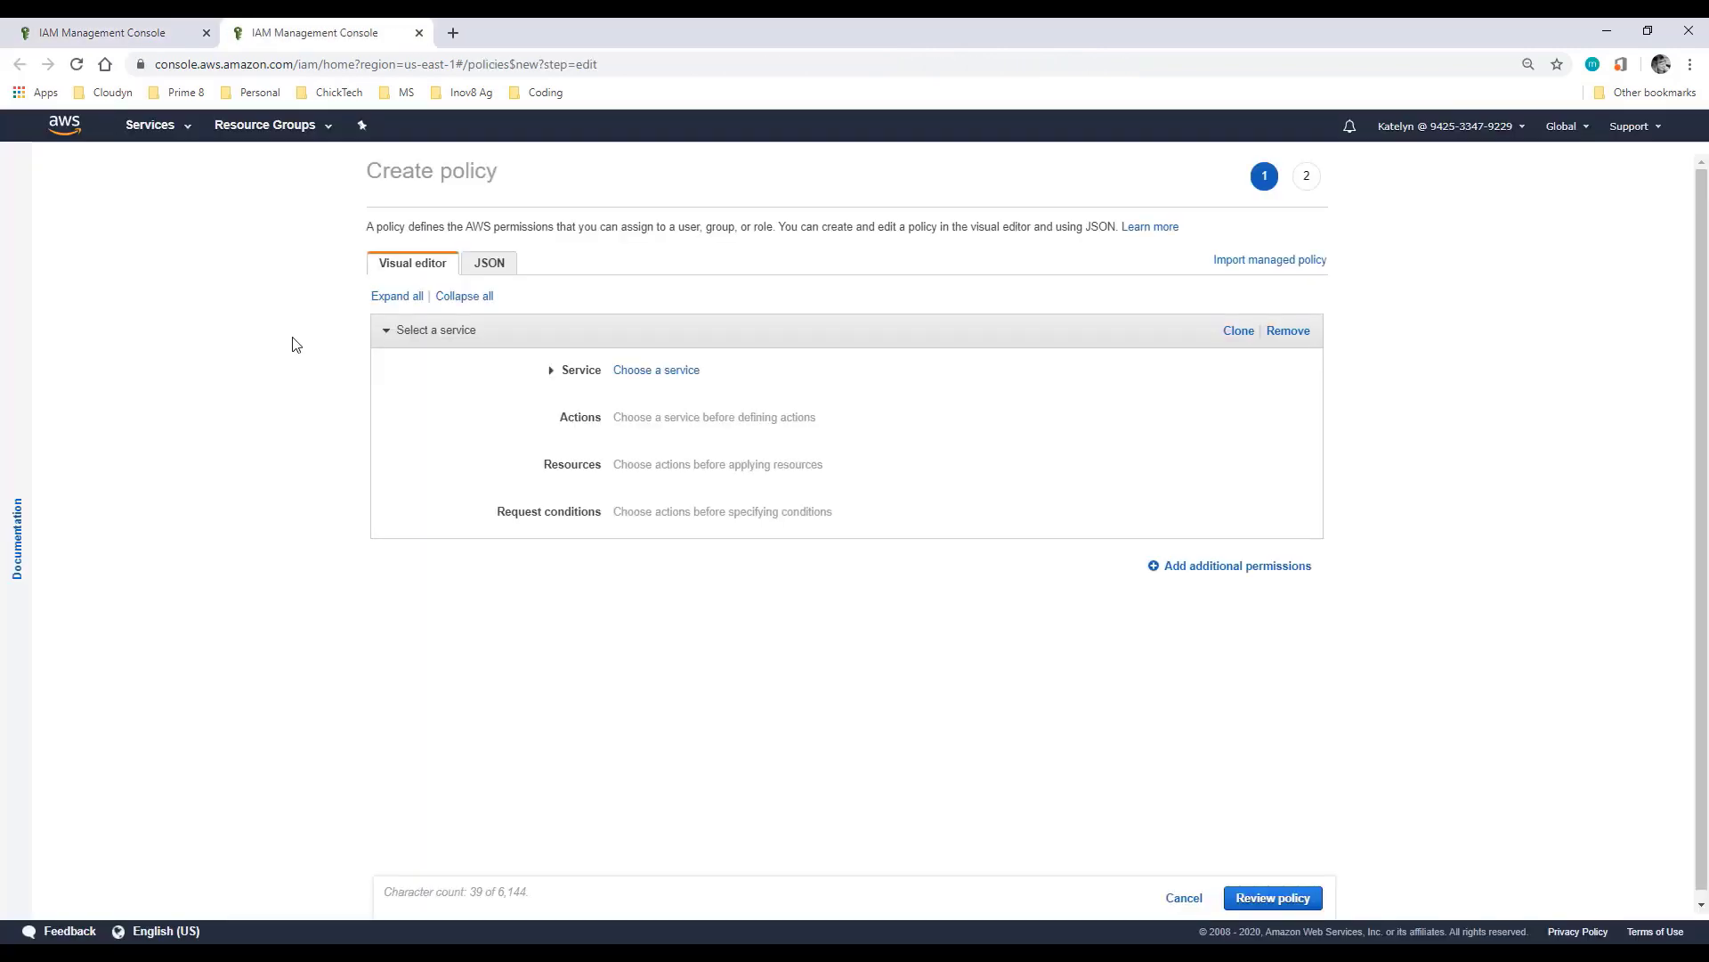
left_click(623, 372)
type("c")
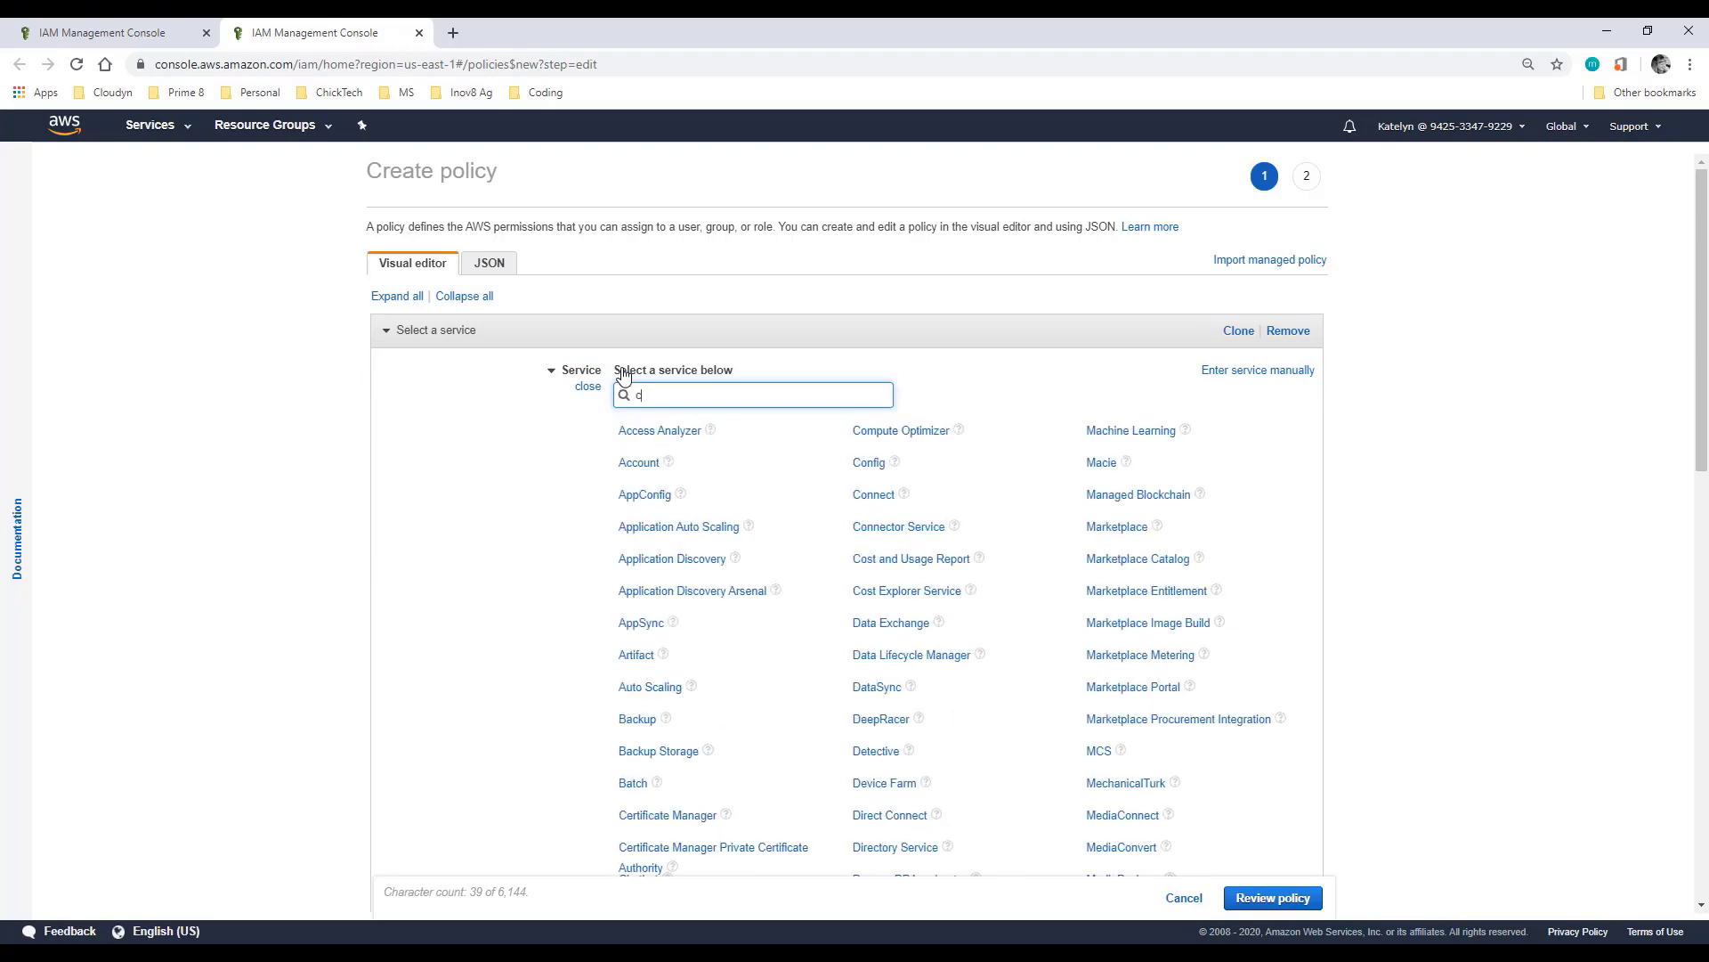
type("ost and")
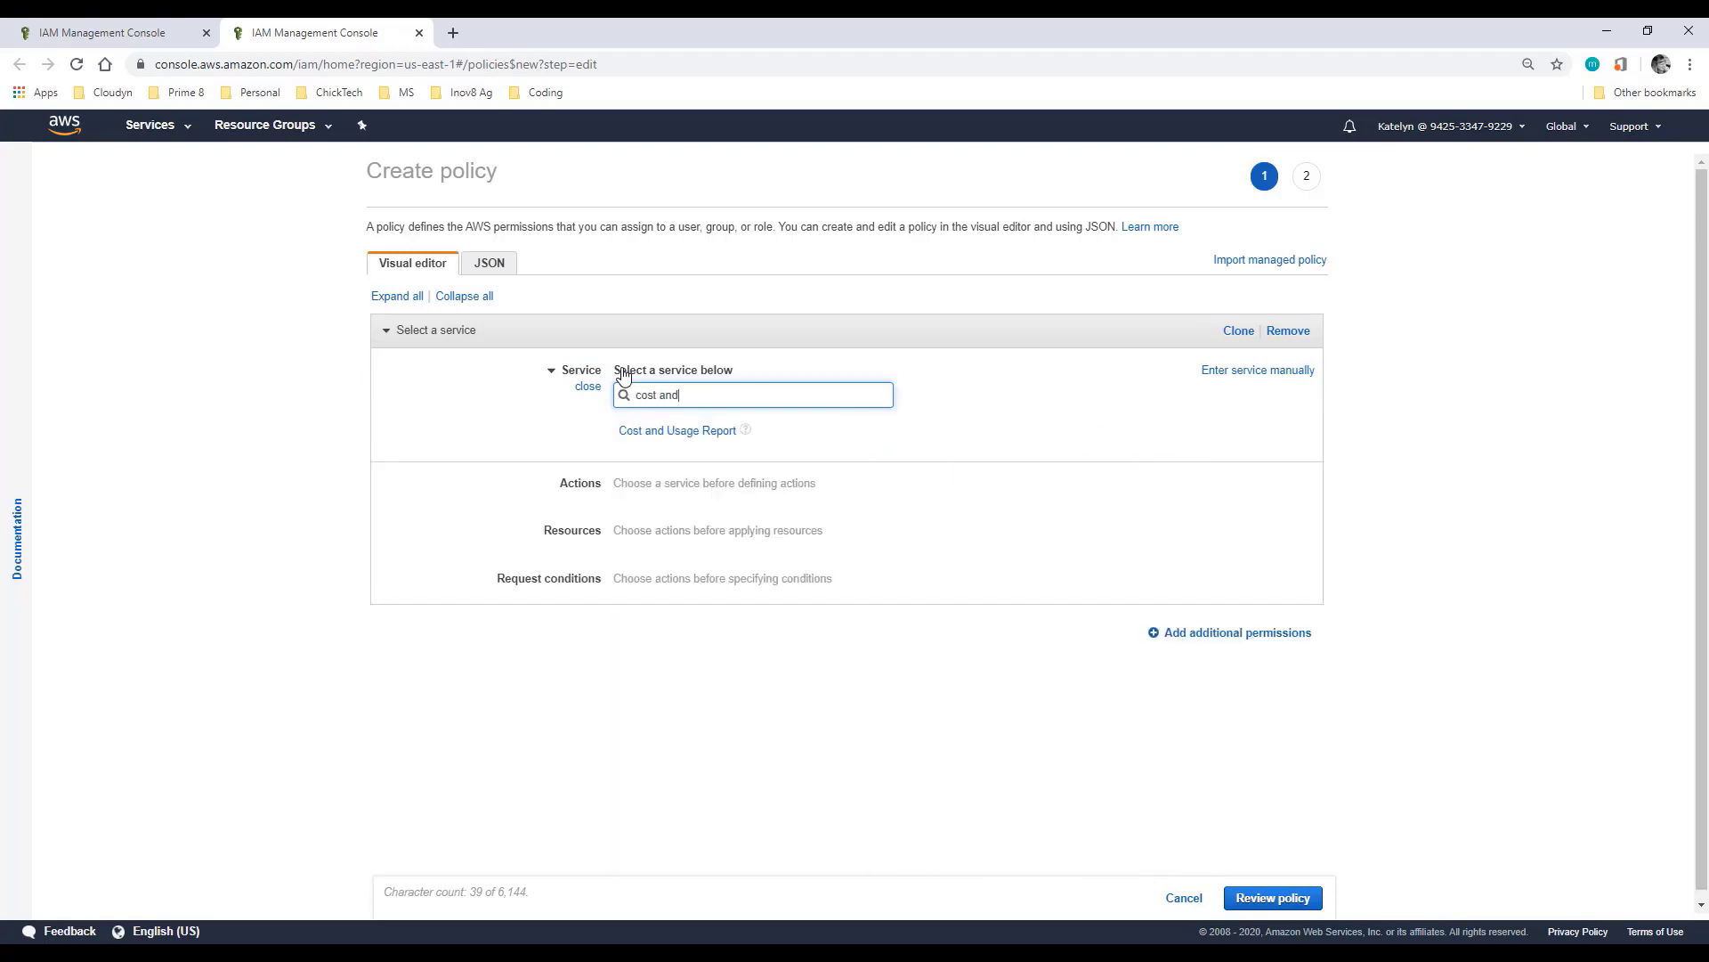
left_click(677, 432)
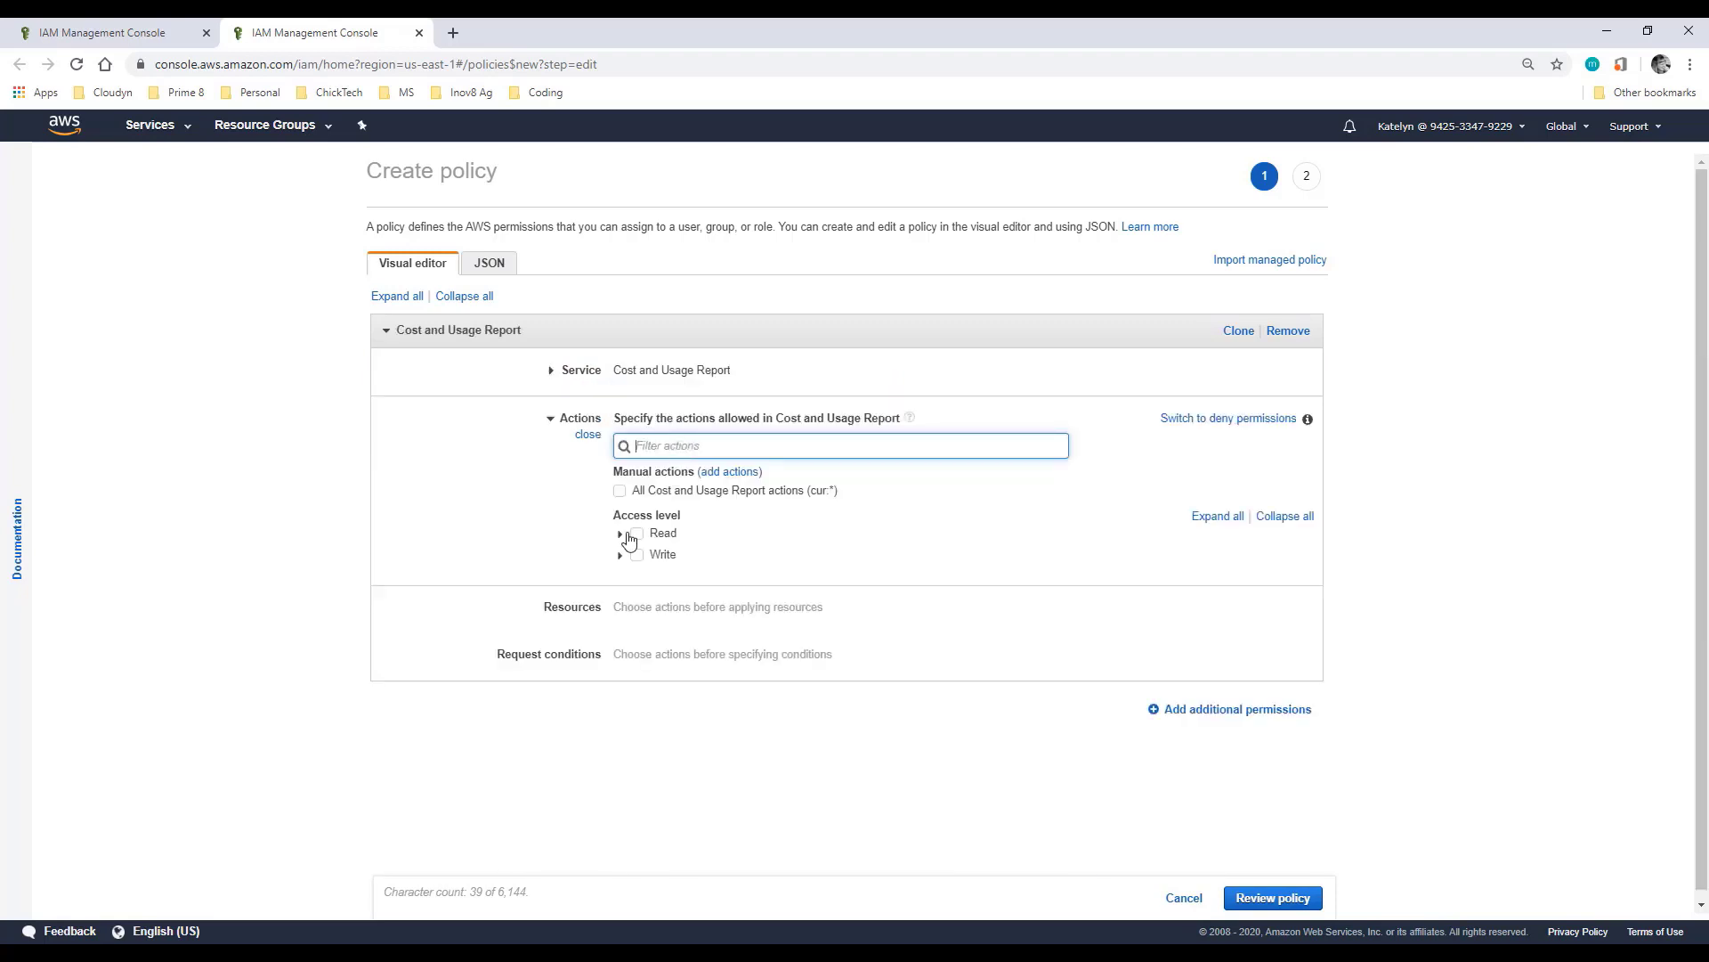
left_click(622, 535)
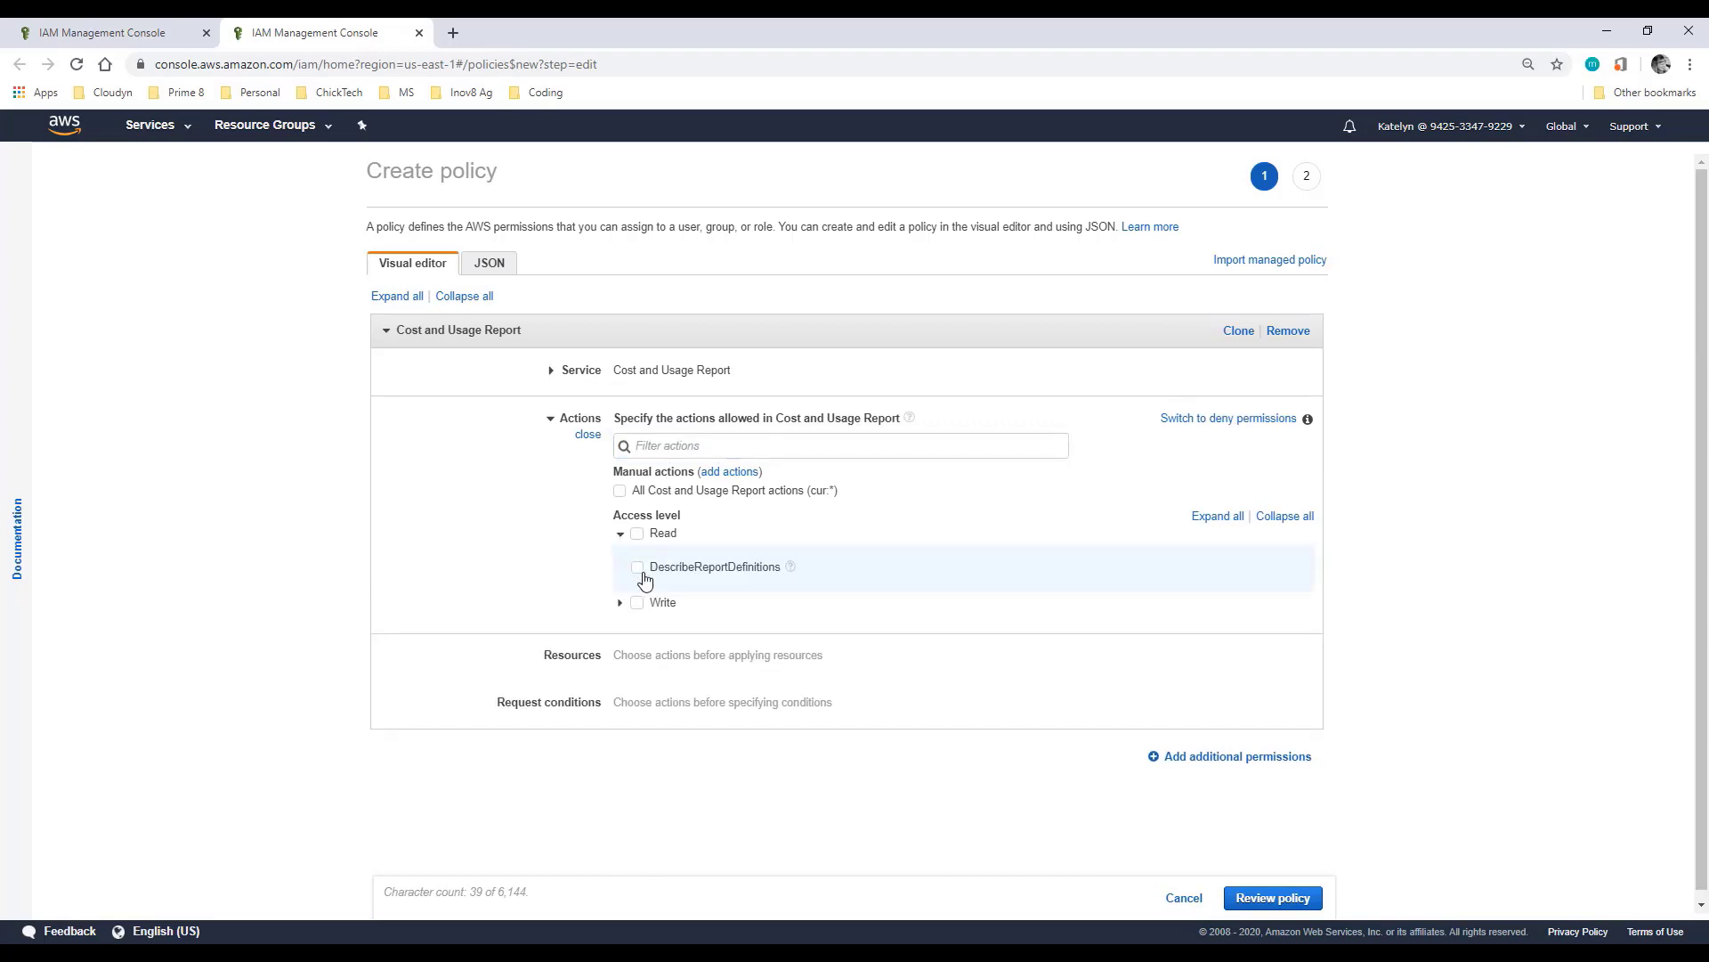
left_click(637, 568)
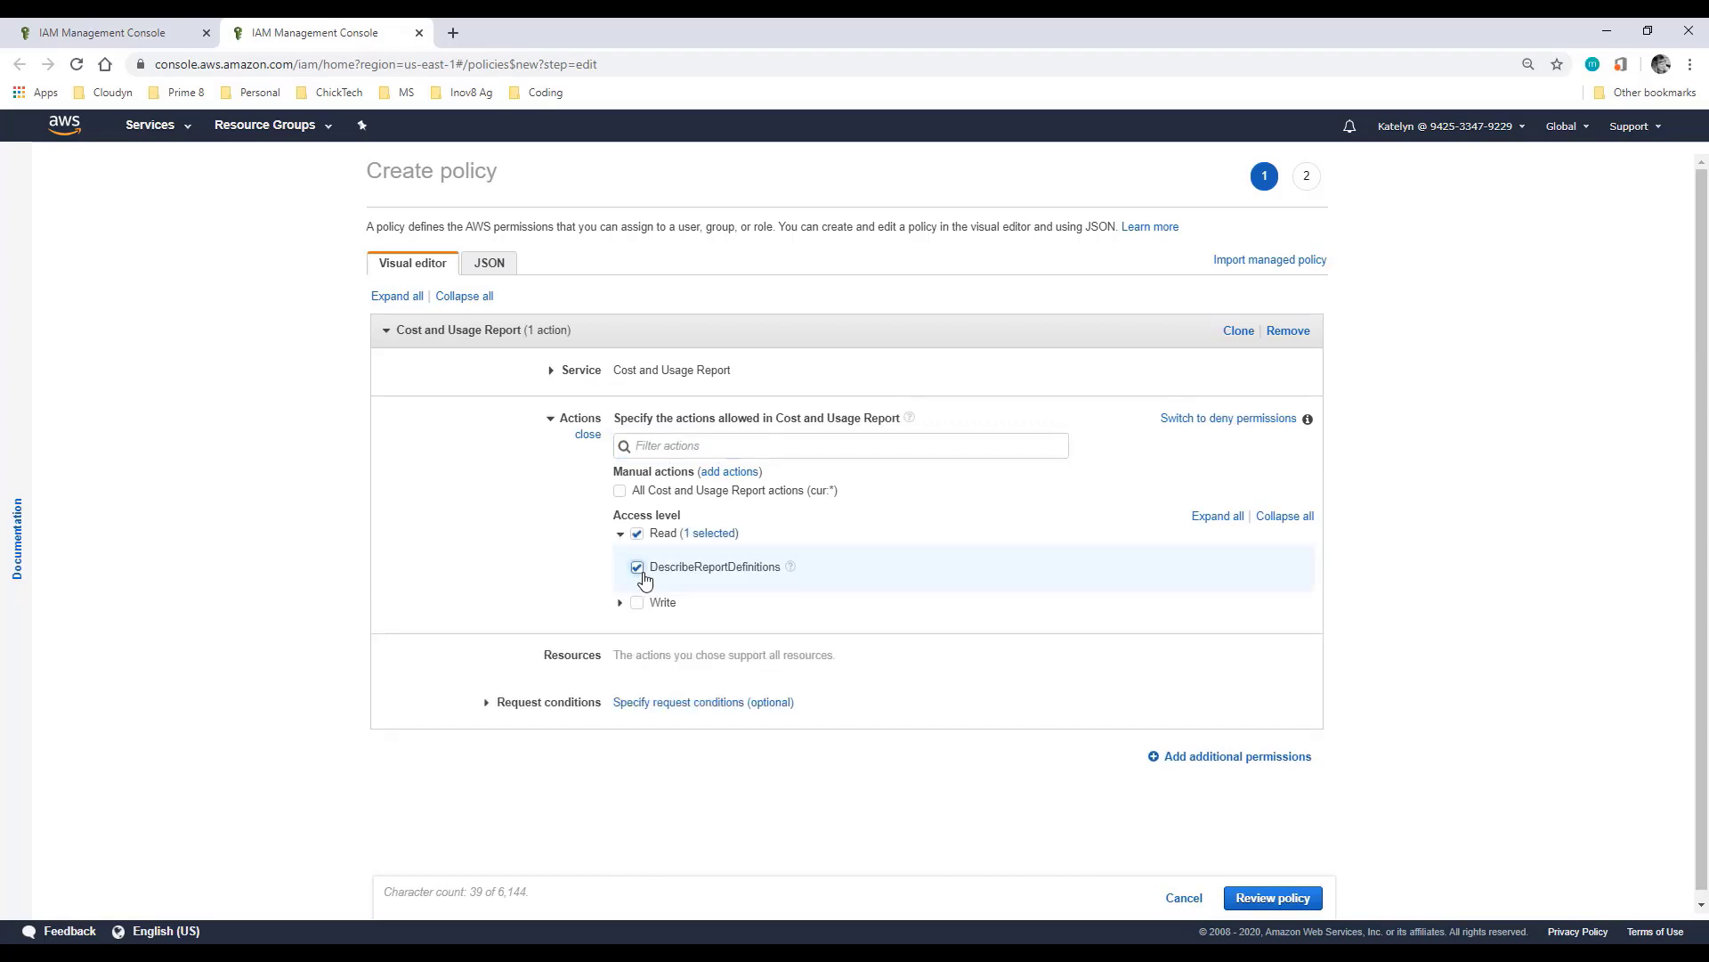
left_click(1227, 761)
scroll(1046, 706, "down", 2)
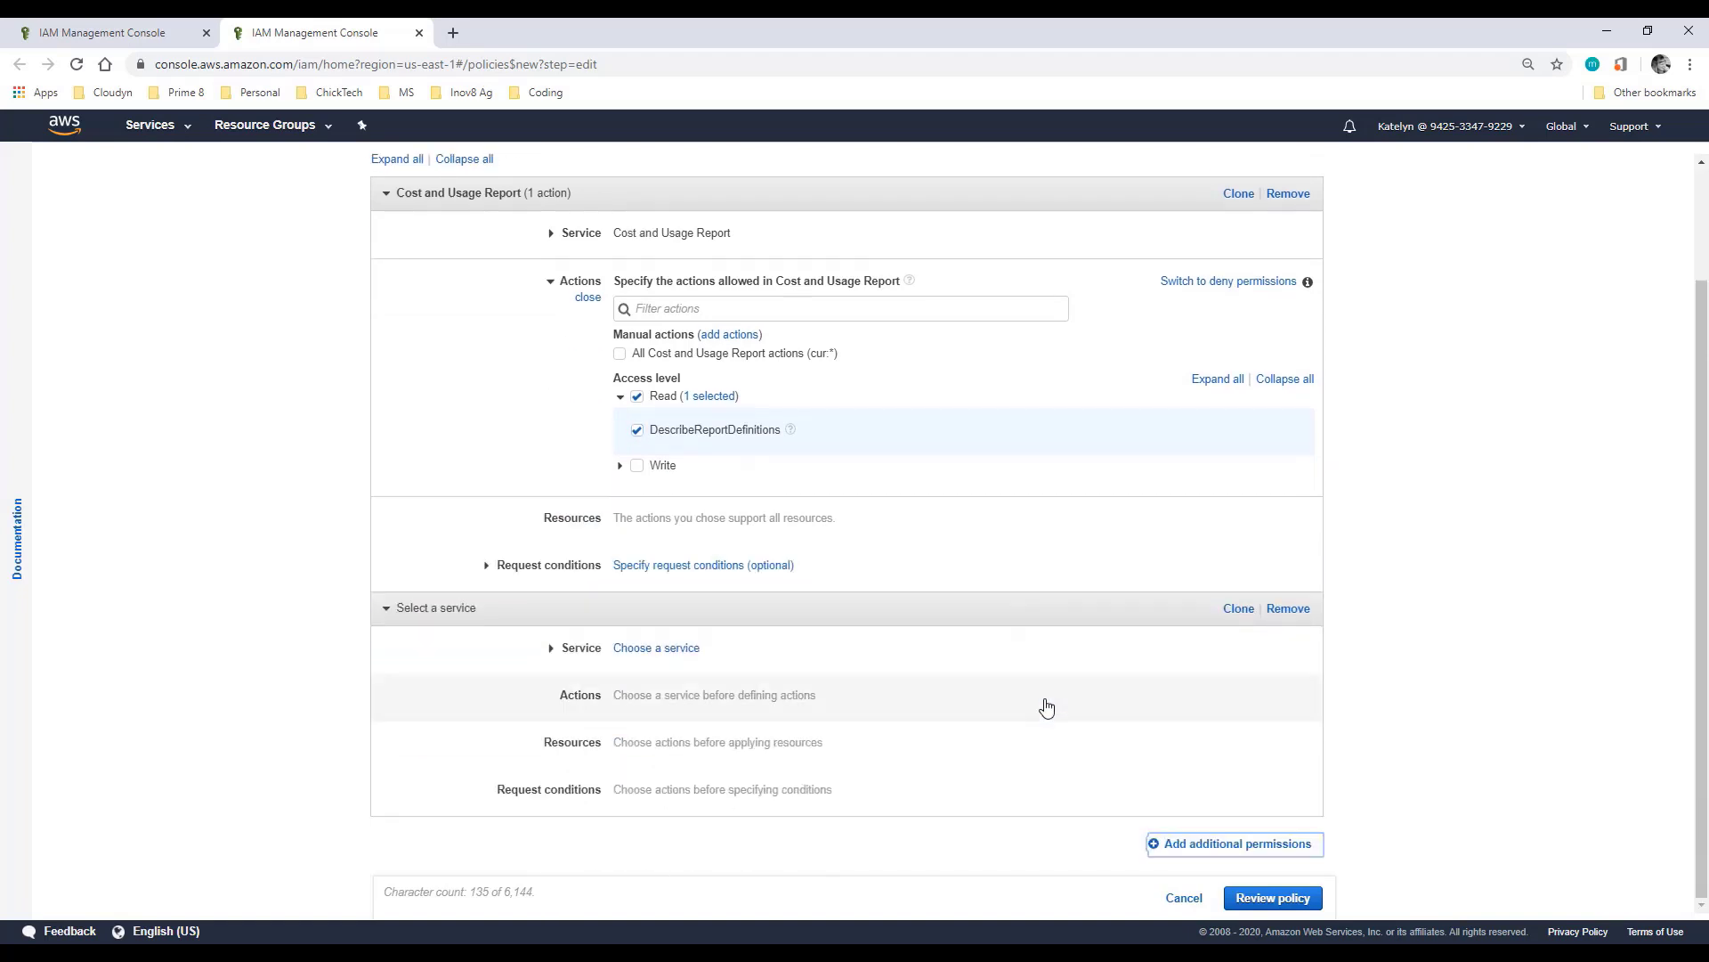
Step: In the new block, choose S3 and allow the ListBucket and GetObject actions
left_click(645, 660)
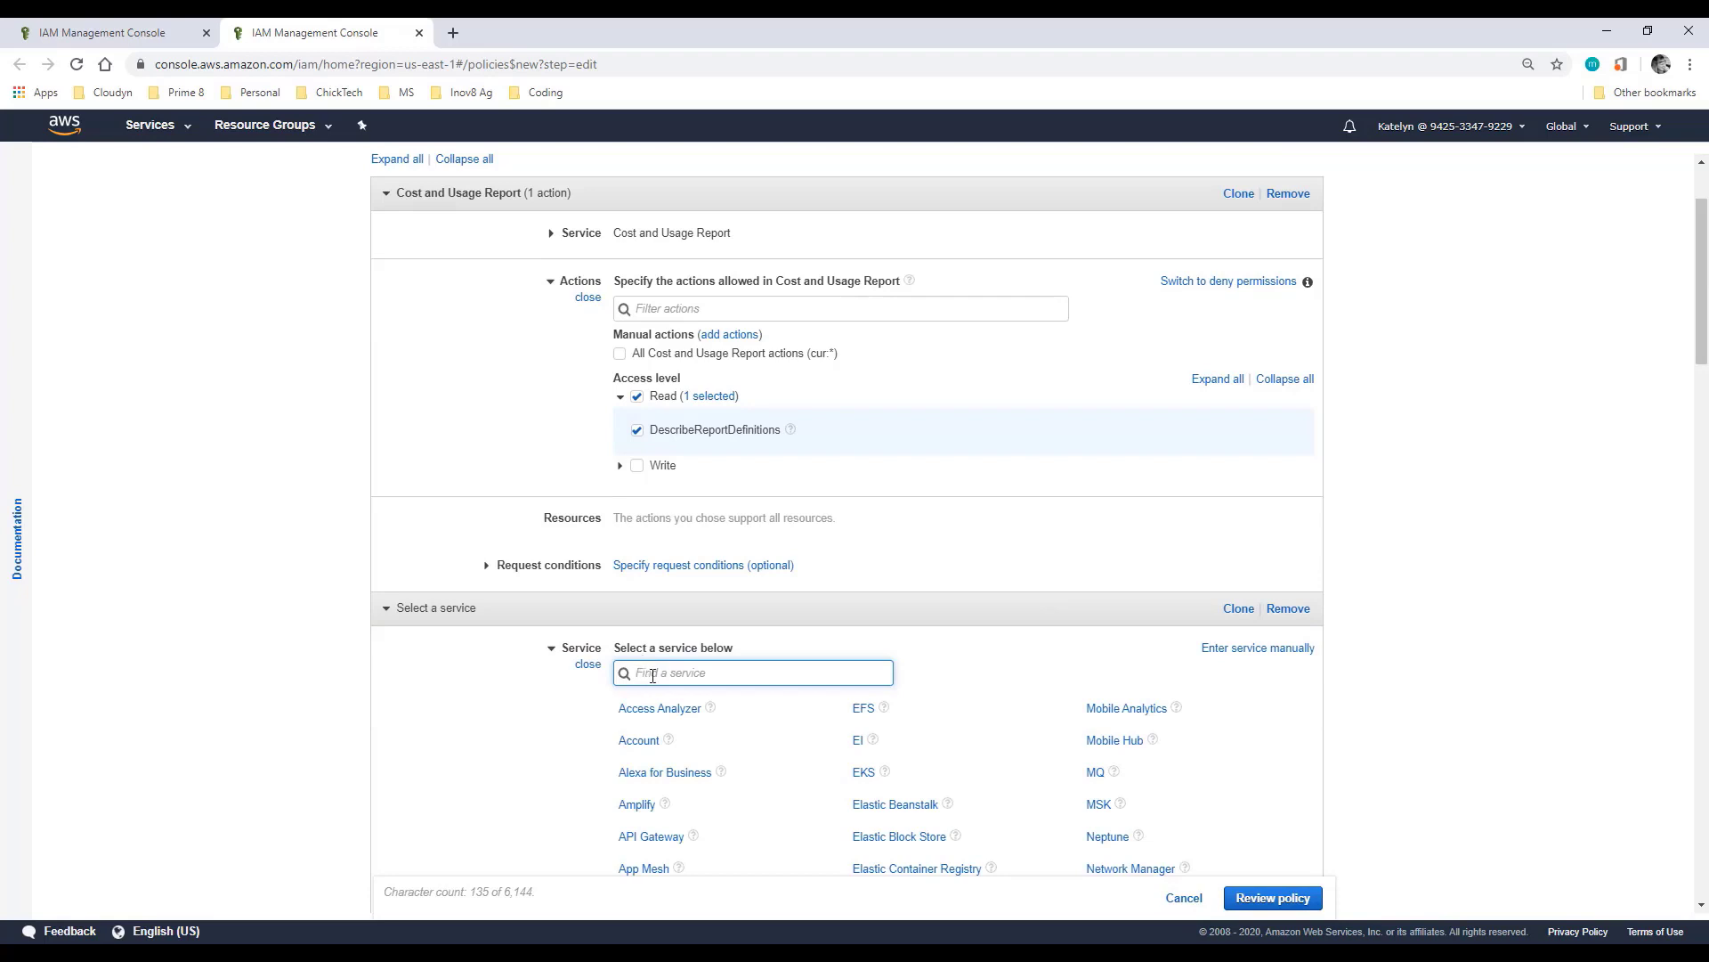
type("s3")
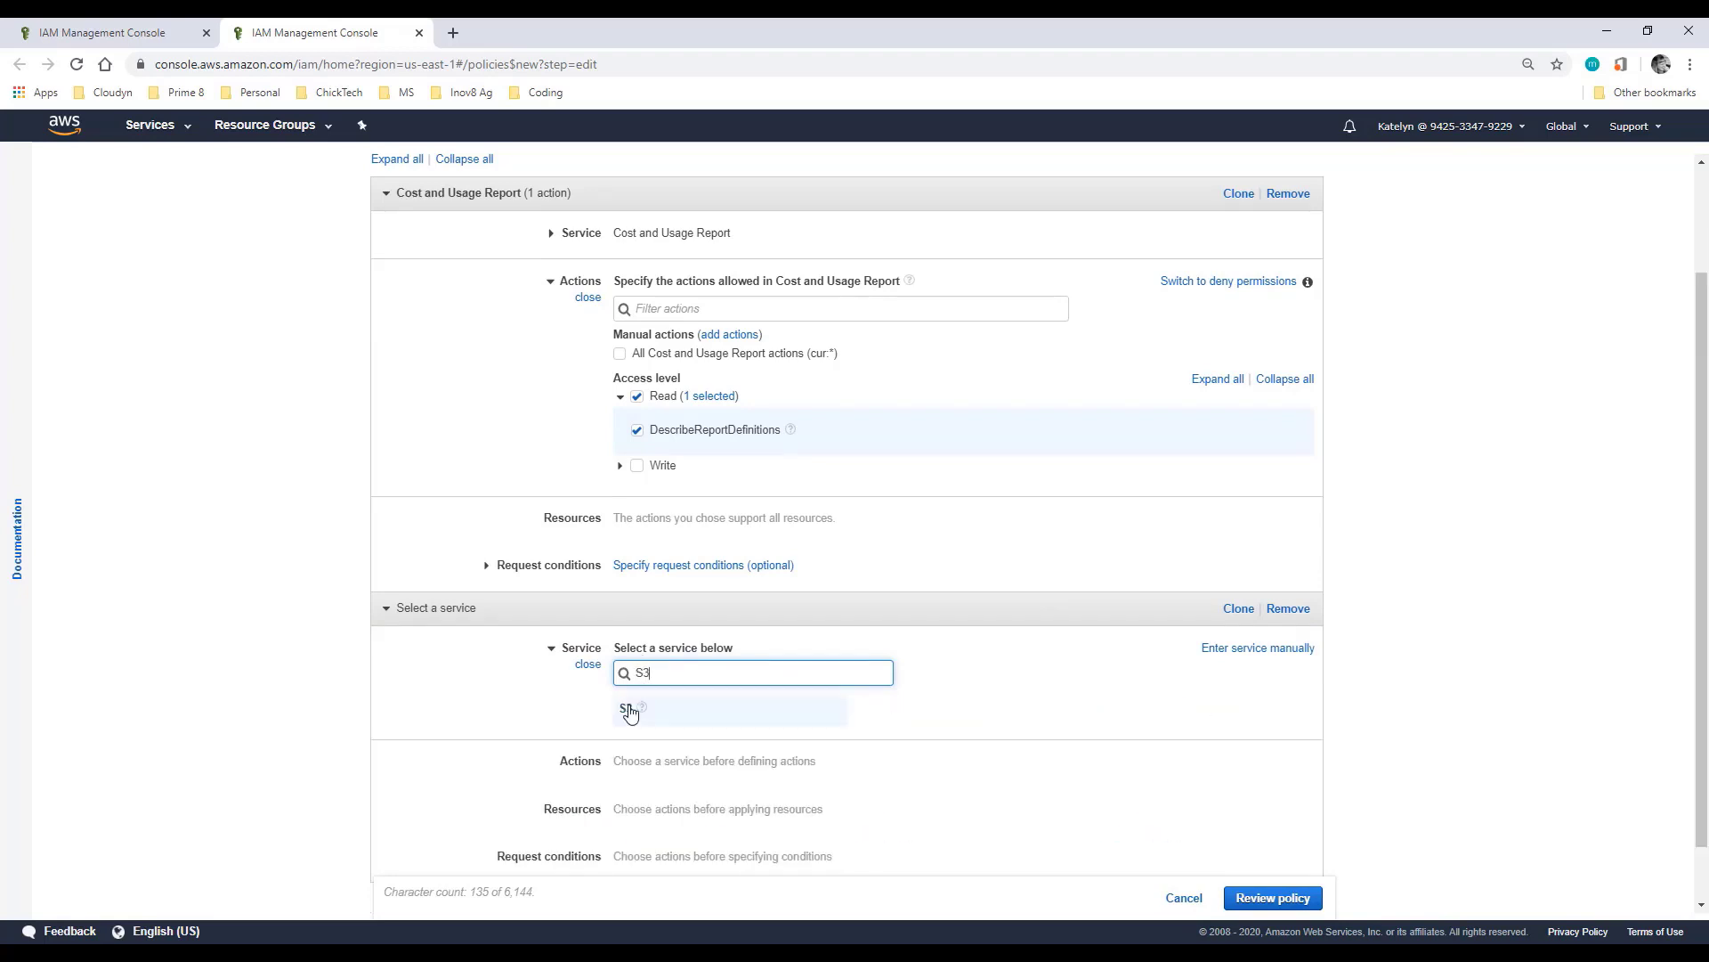
left_click(631, 711)
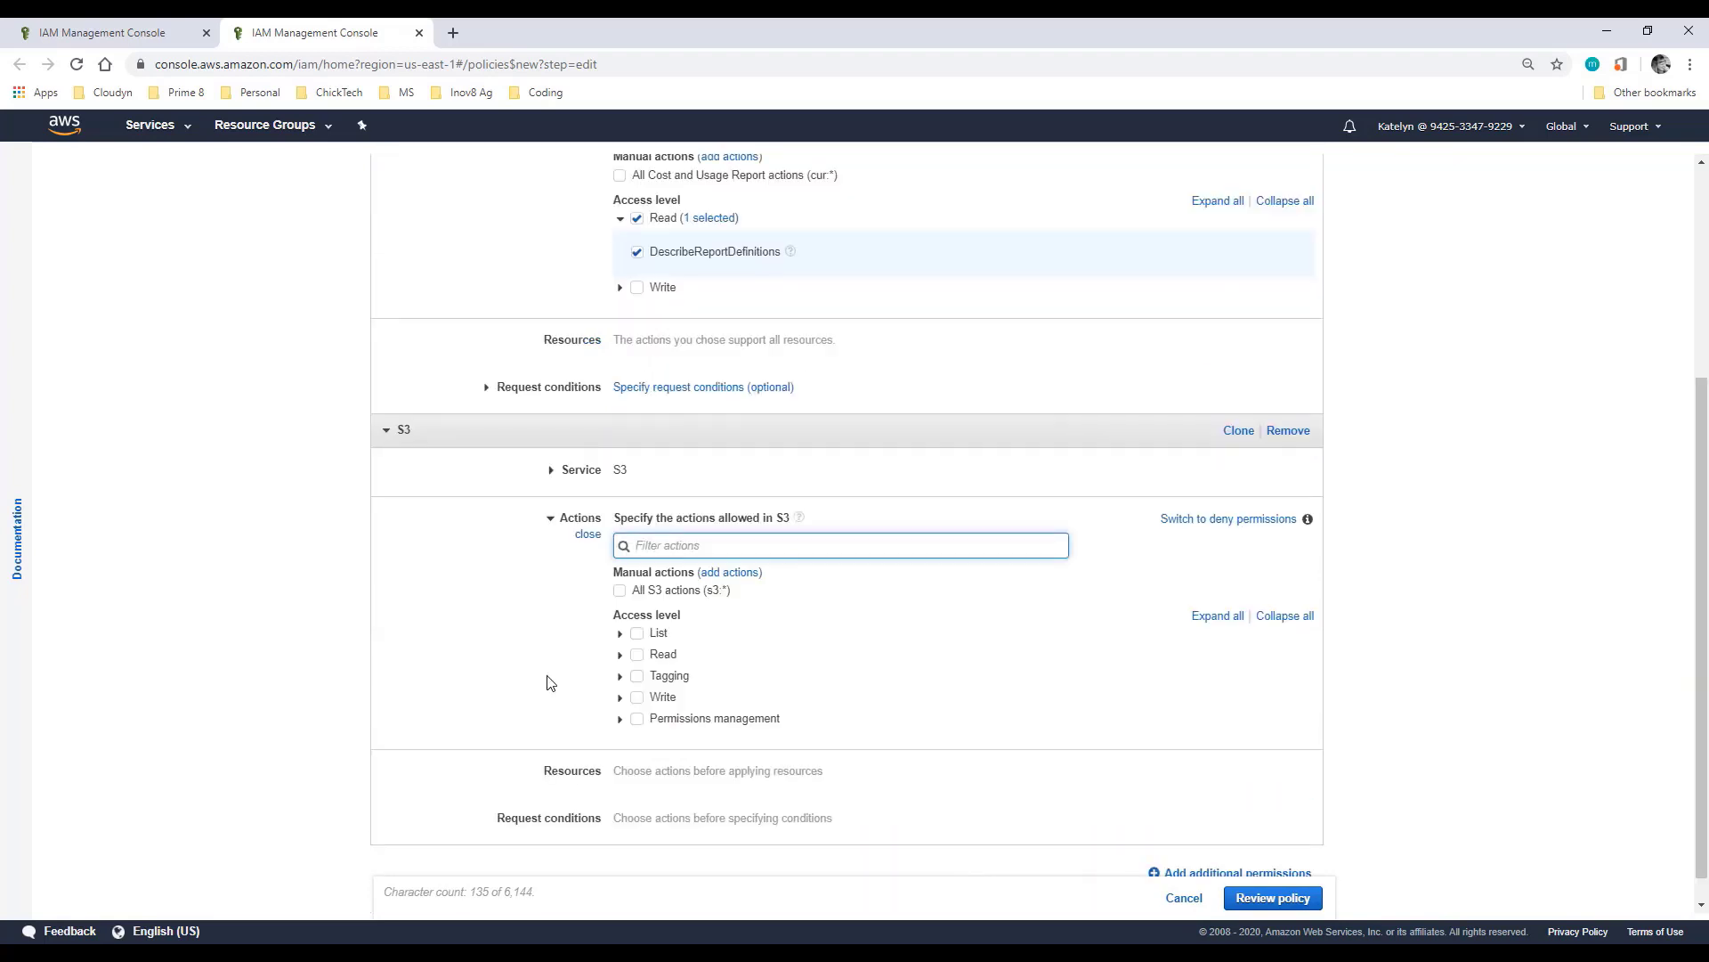
left_click(619, 634)
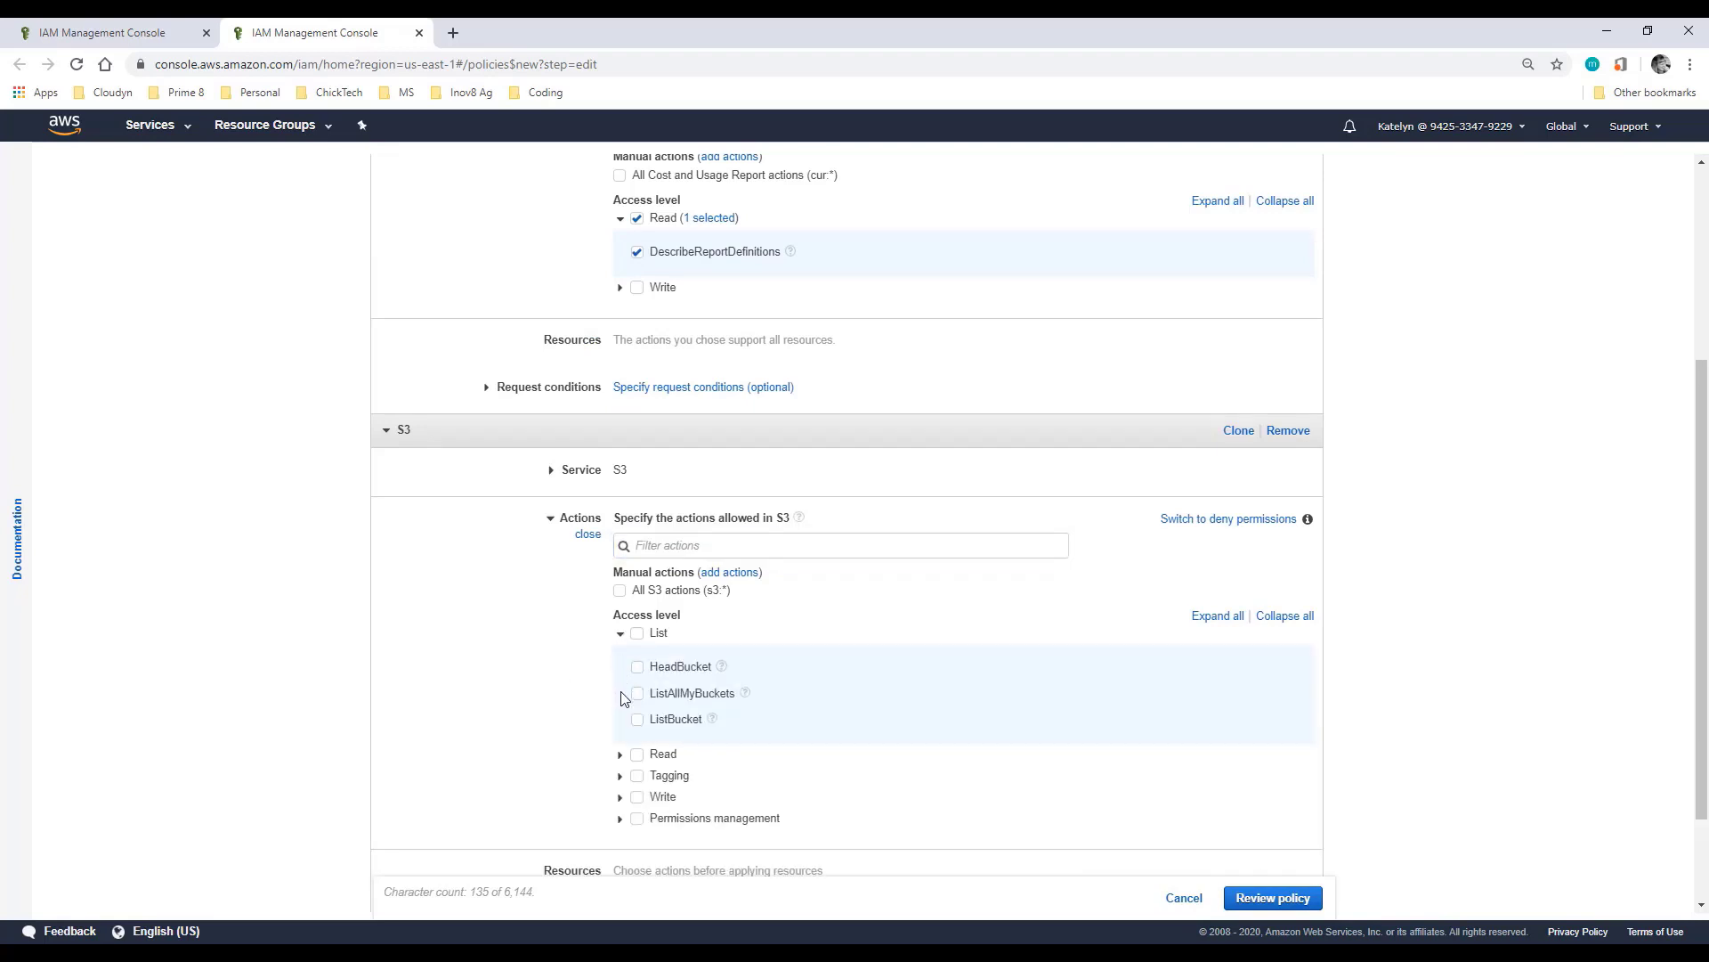
left_click(637, 720)
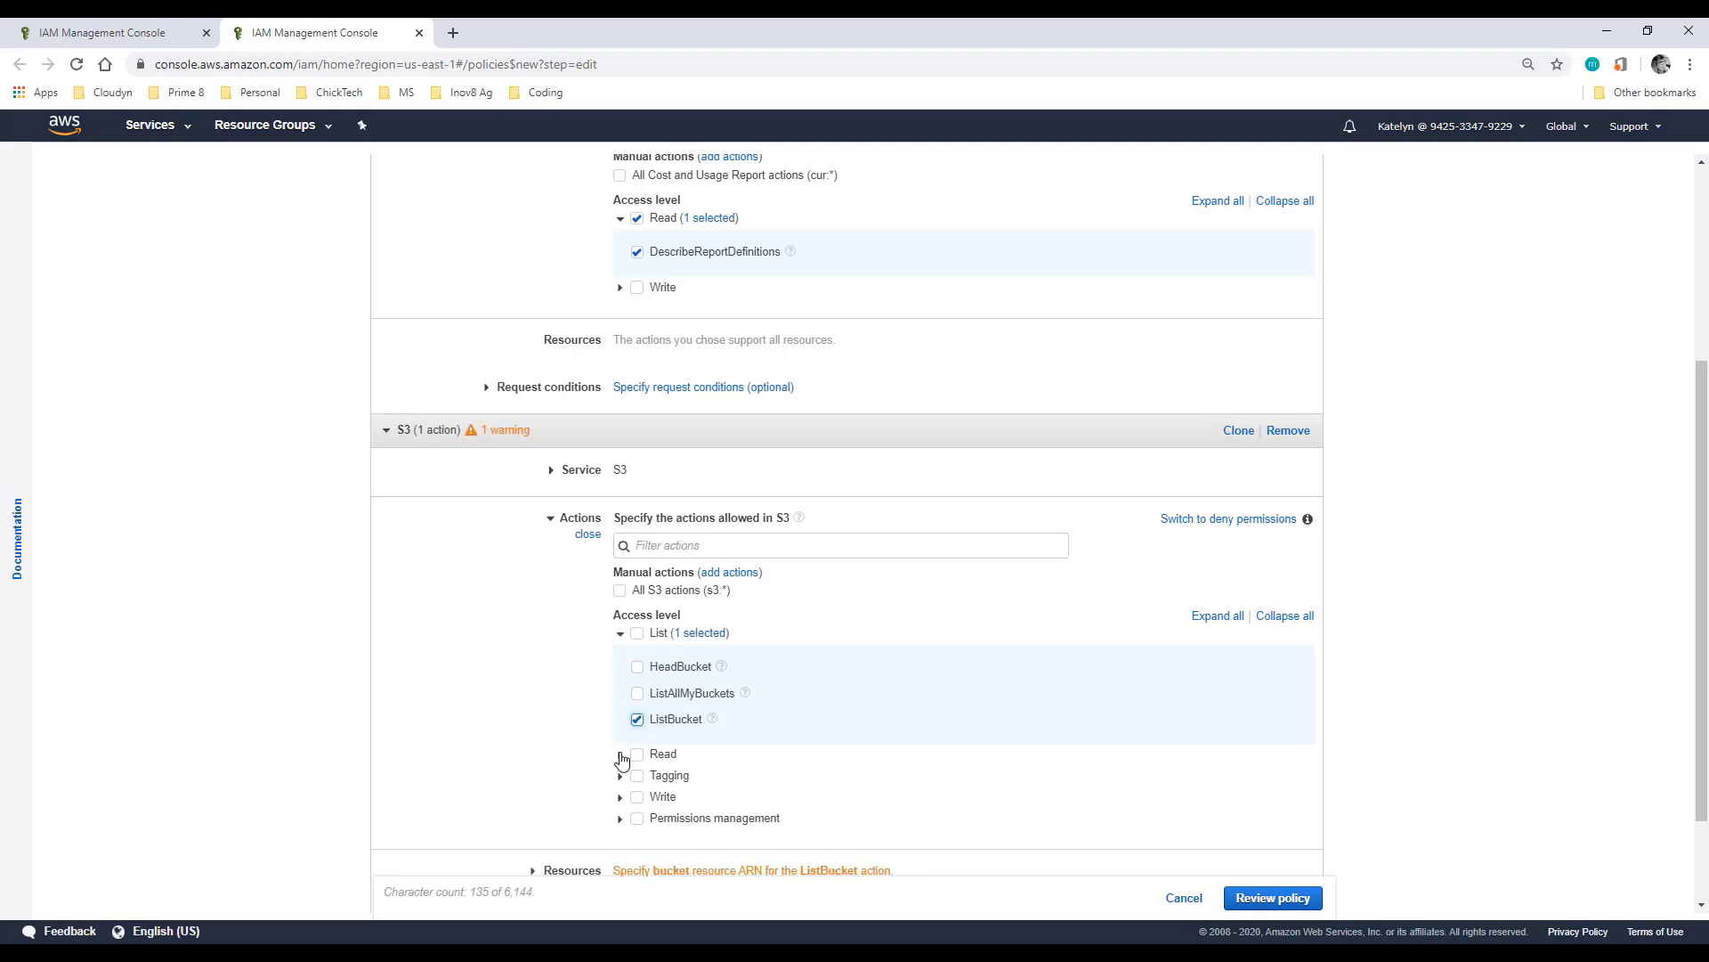
left_click(621, 755)
scroll(611, 746, "down", 2)
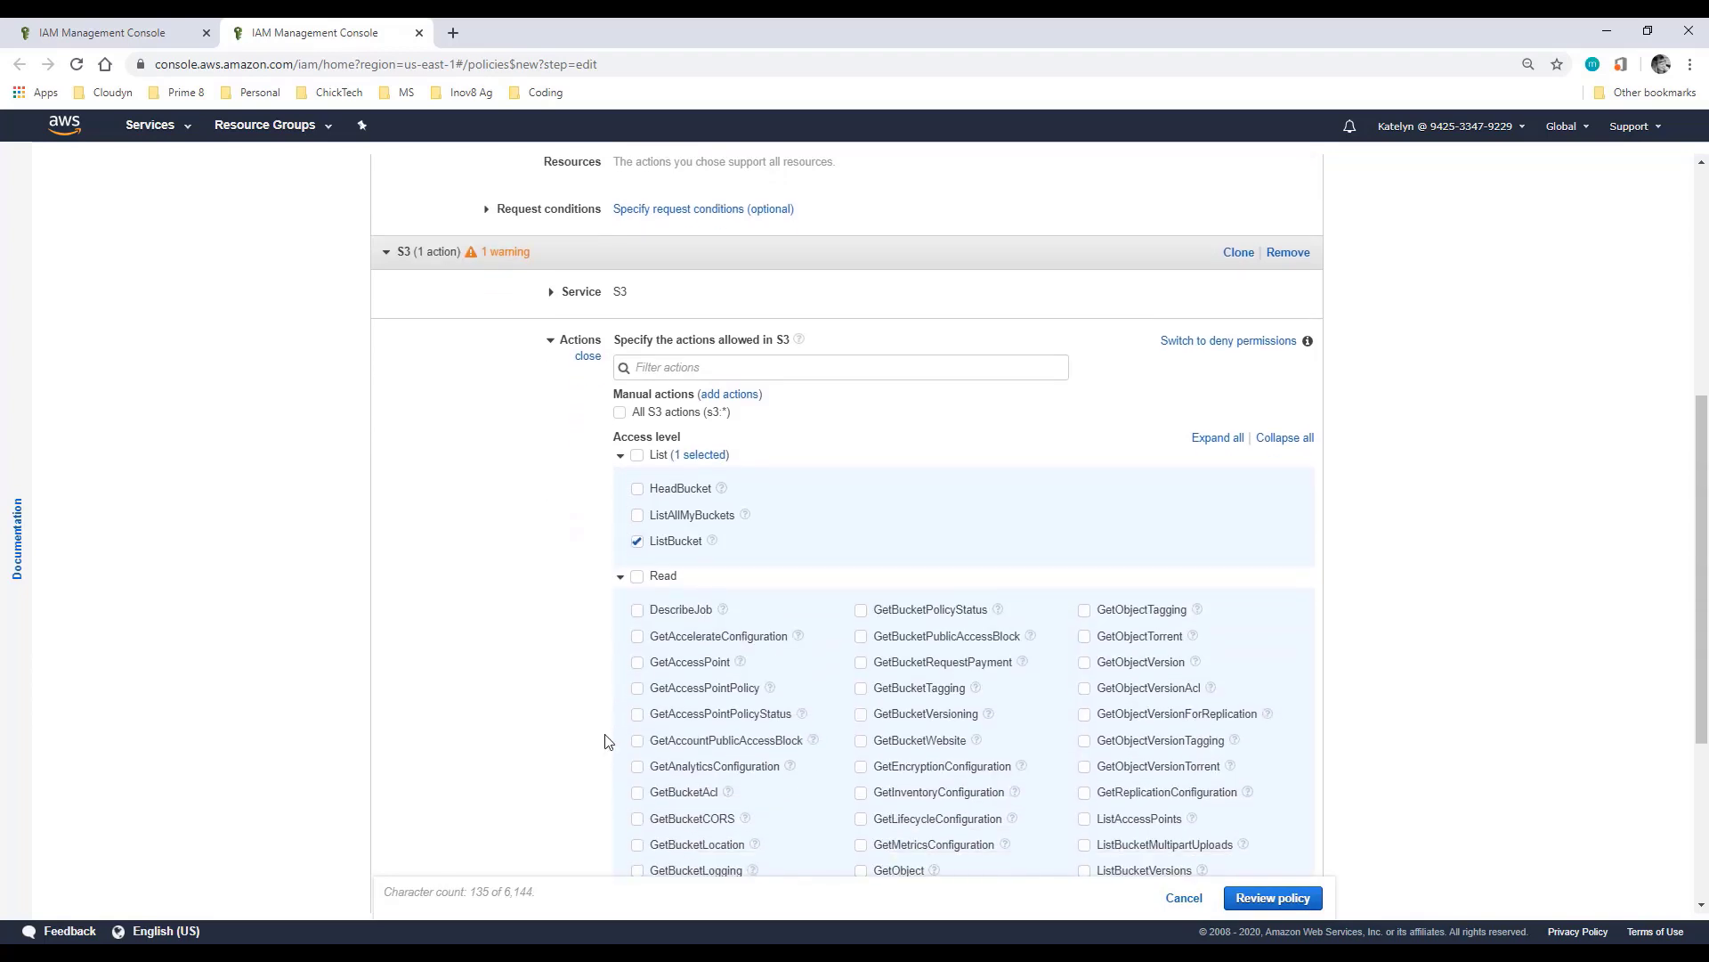
scroll(604, 740, "down", 1)
left_click(861, 784)
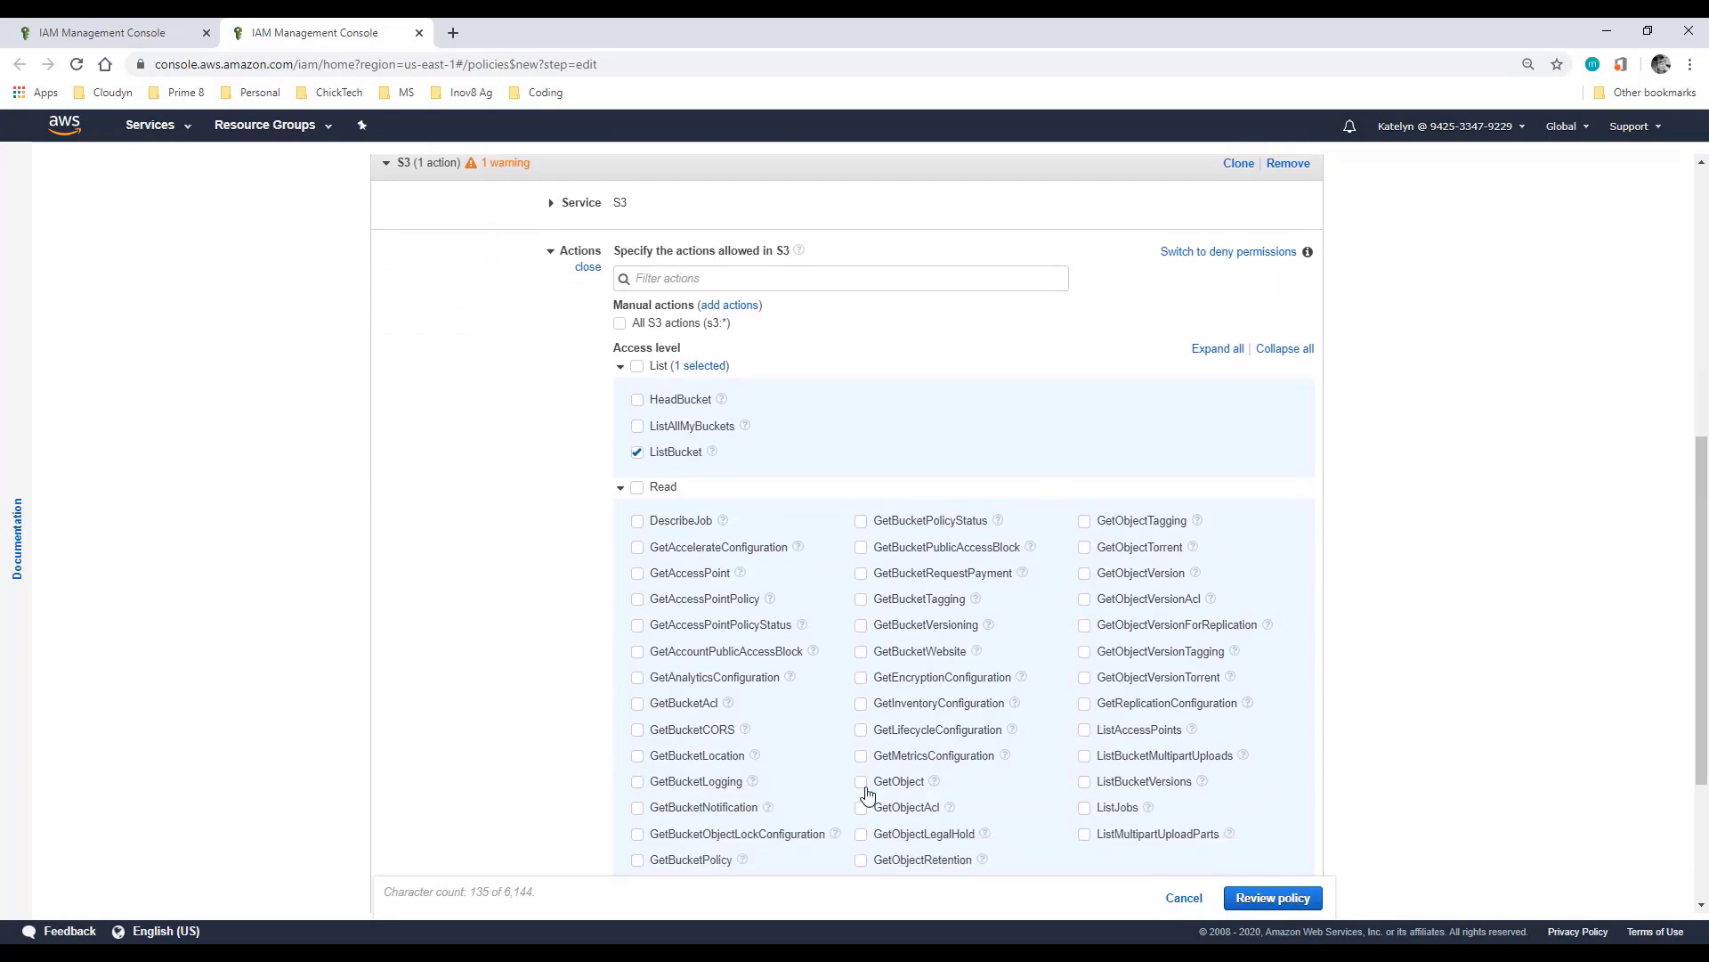
scroll(864, 788, "down", 2)
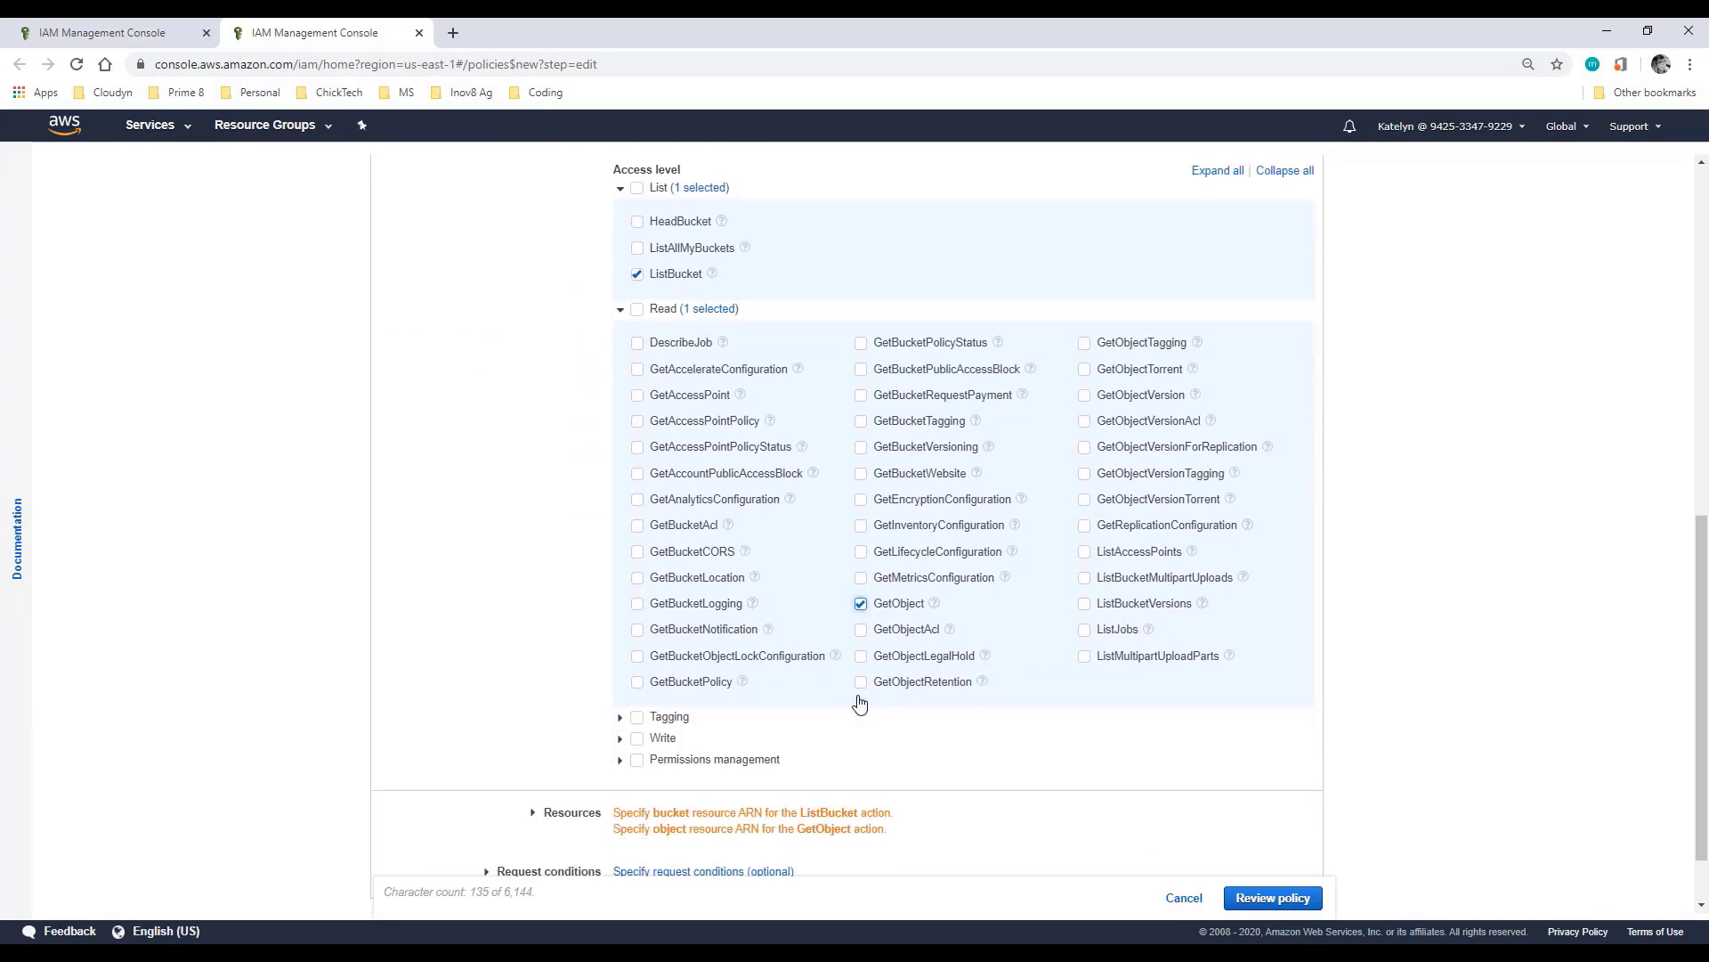
scroll(523, 635, "down", 1)
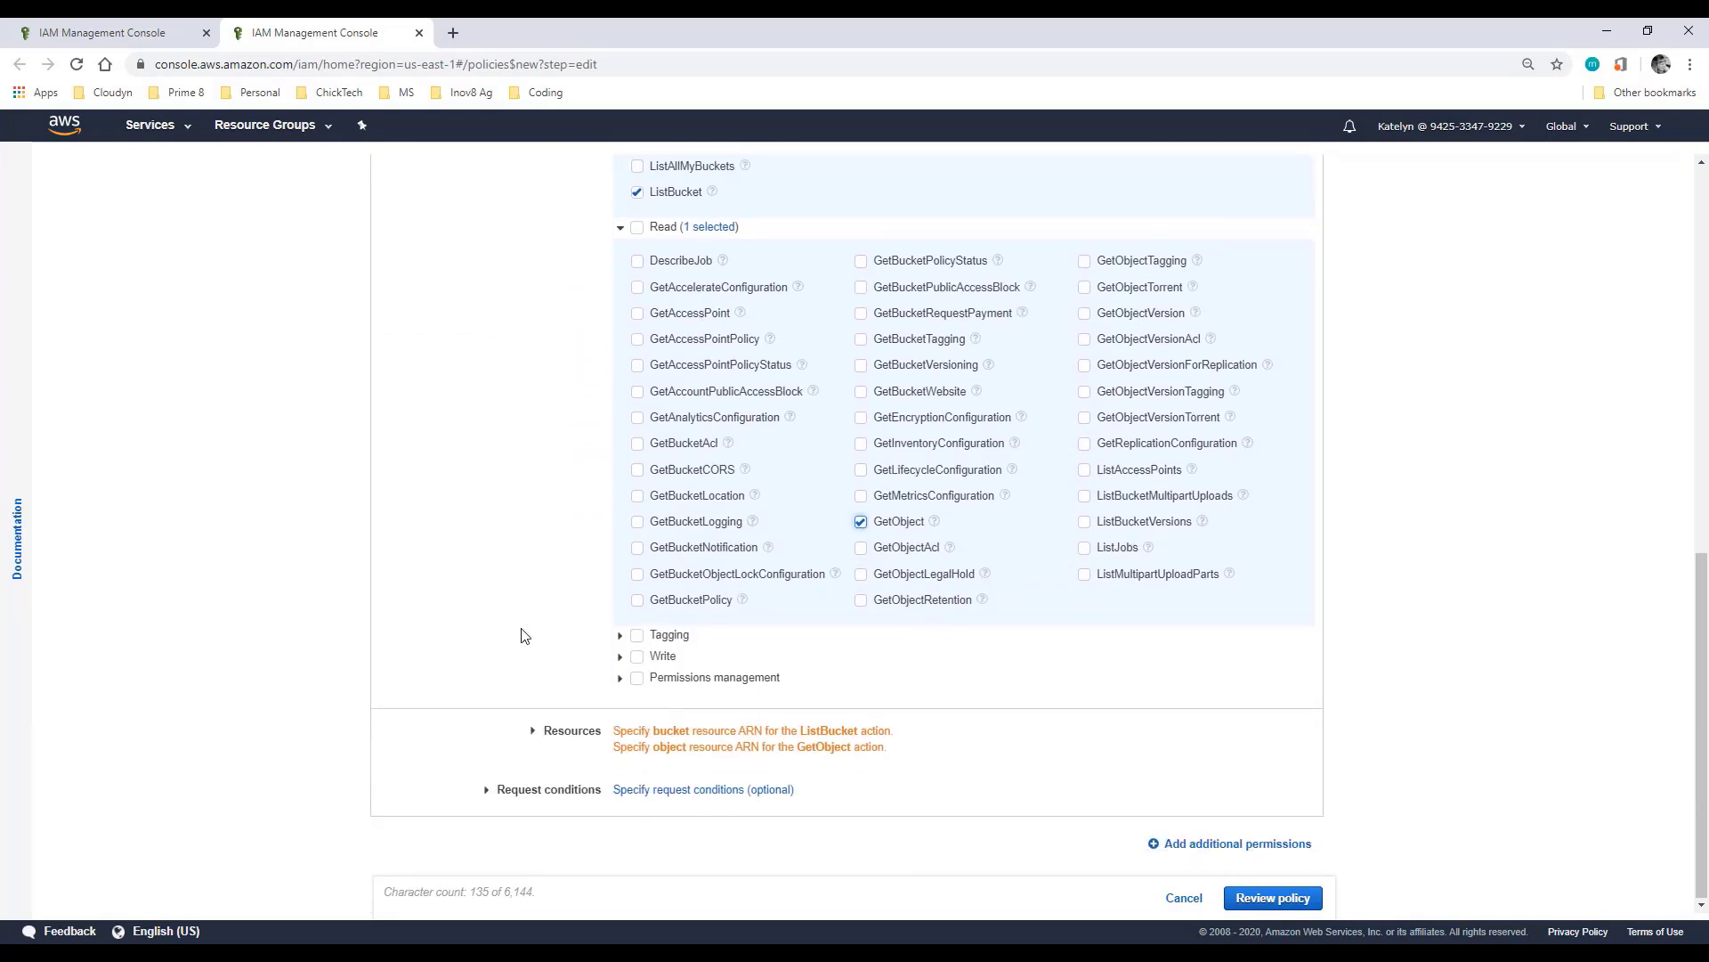
Step: Scope them to the oren-billing-reports bucket ARN and any object in it, then add another block
left_click(535, 733)
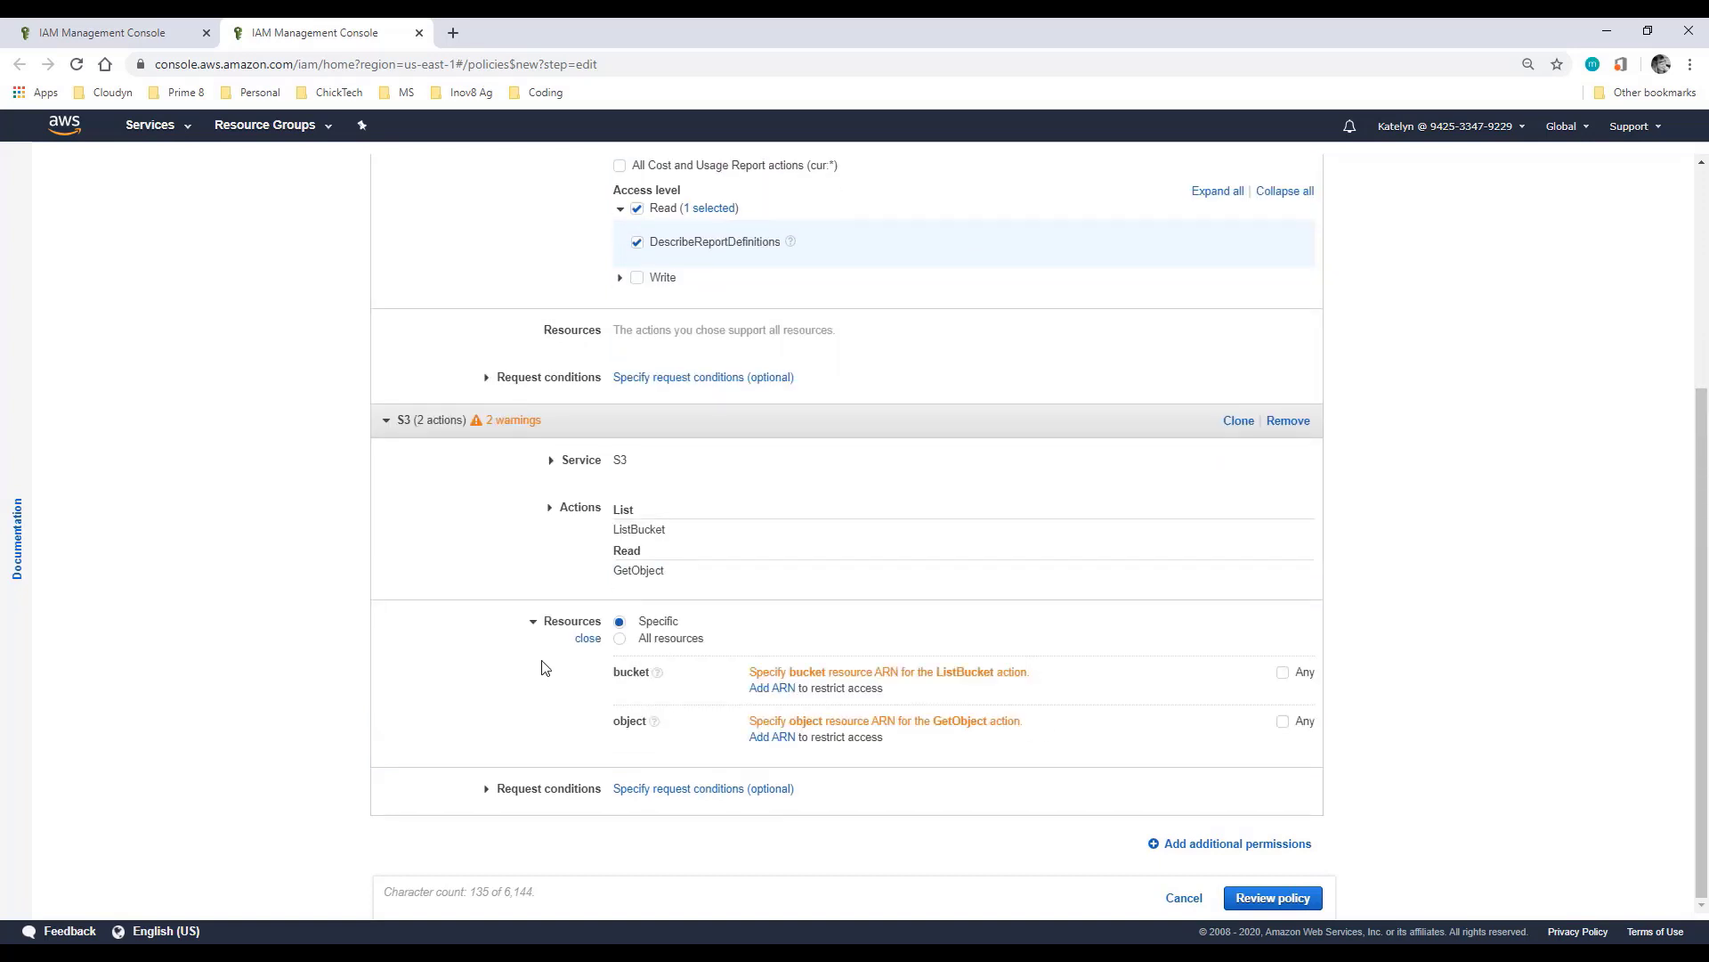
left_click(770, 690)
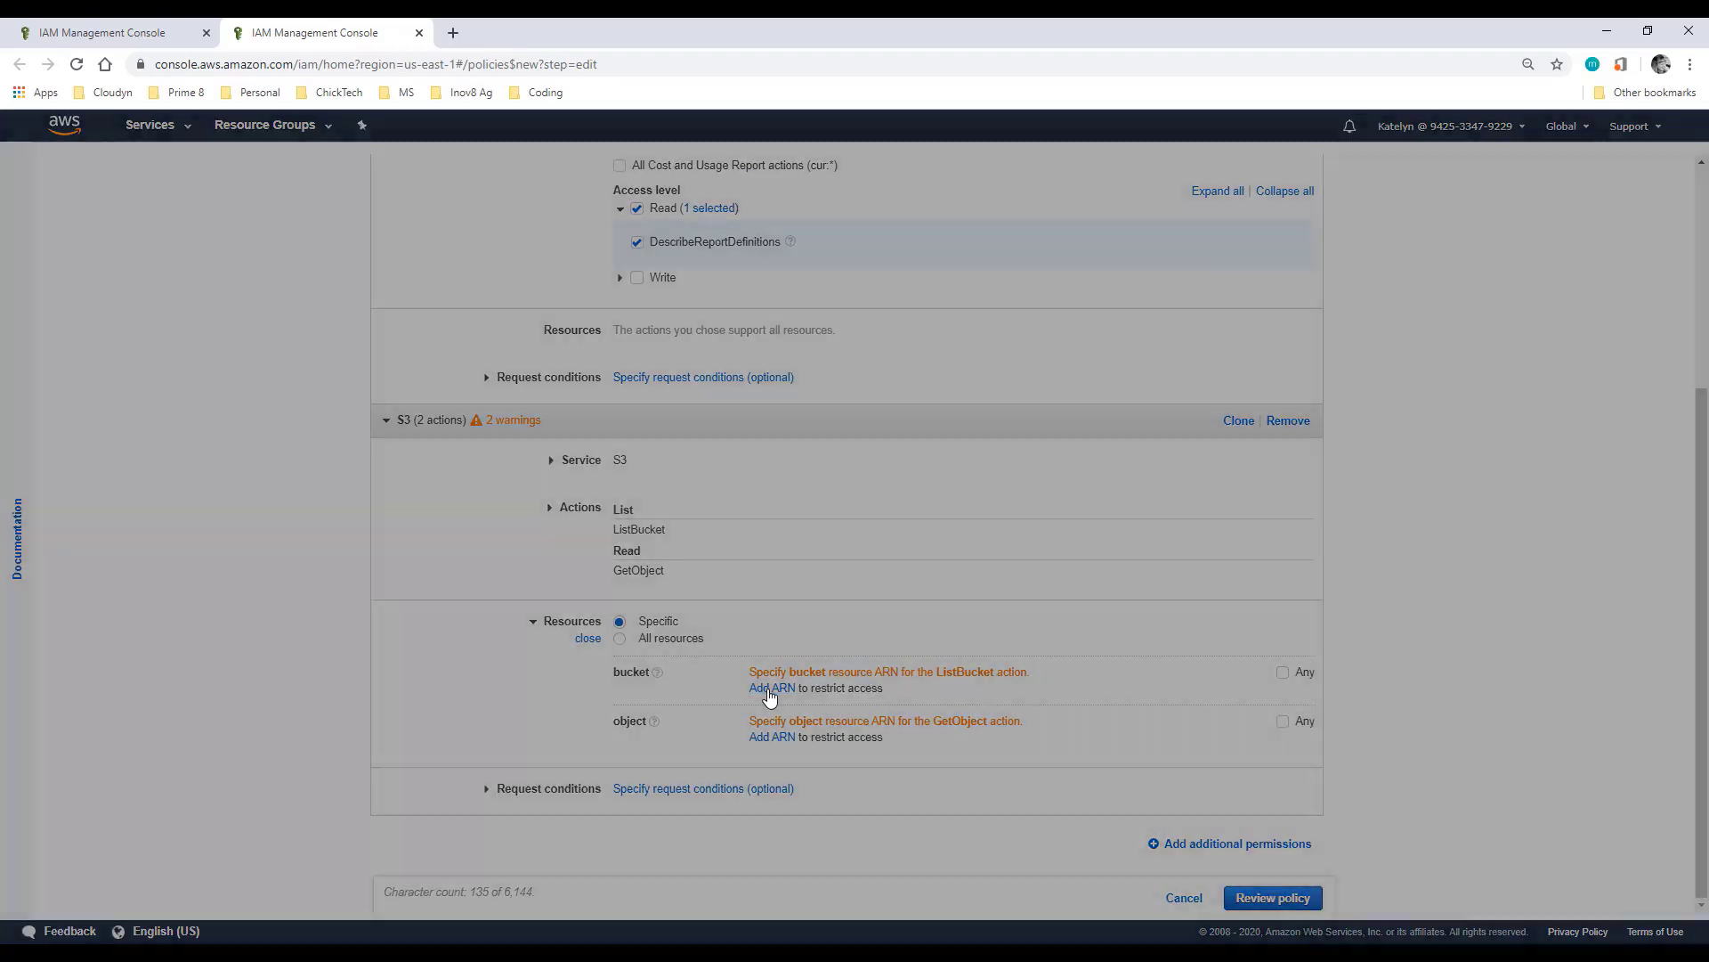
left_click(892, 370)
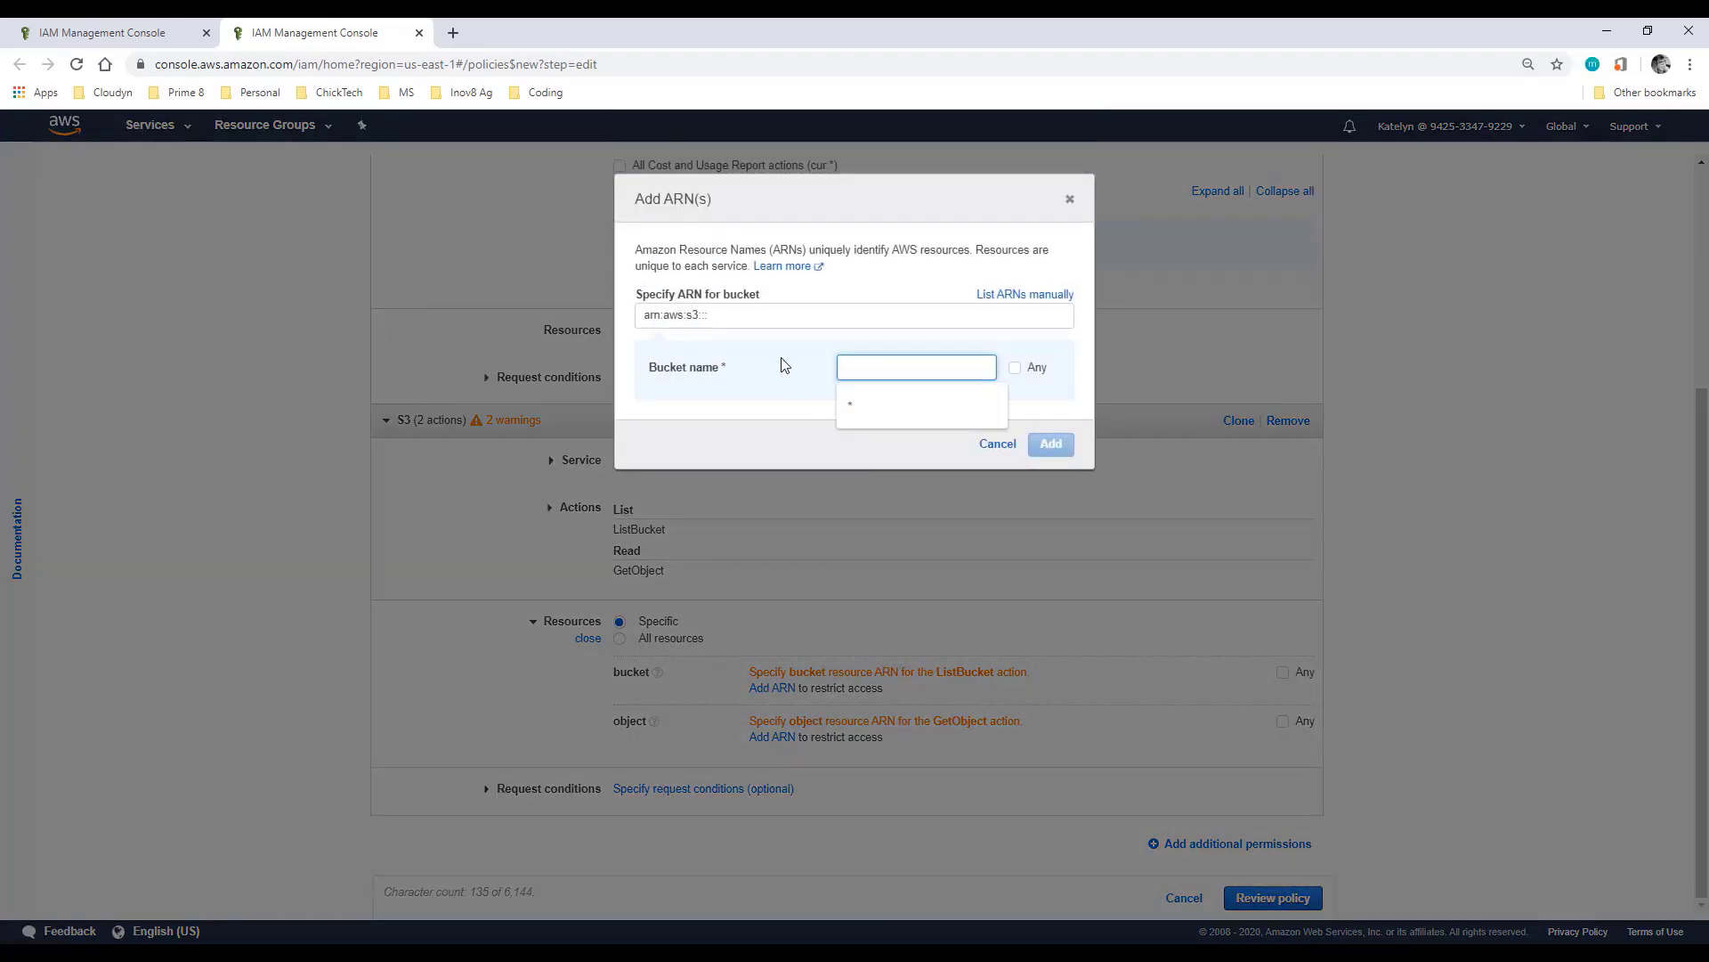
type("oren-")
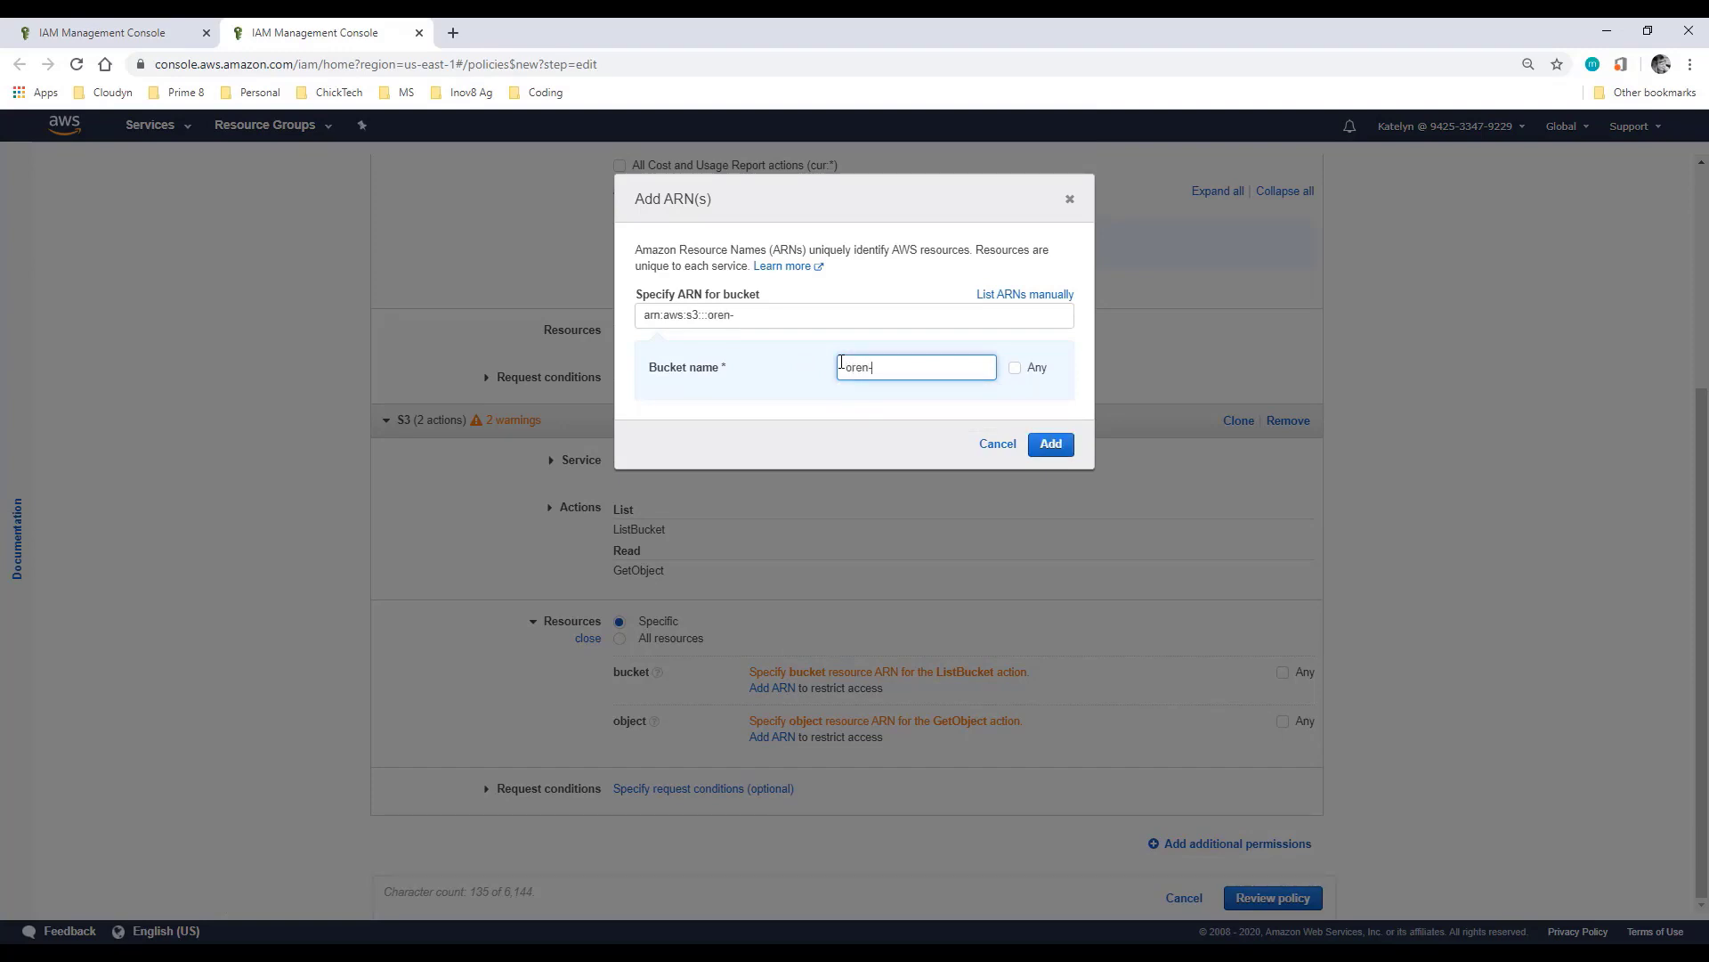
type("billing-reports")
left_click(1058, 445)
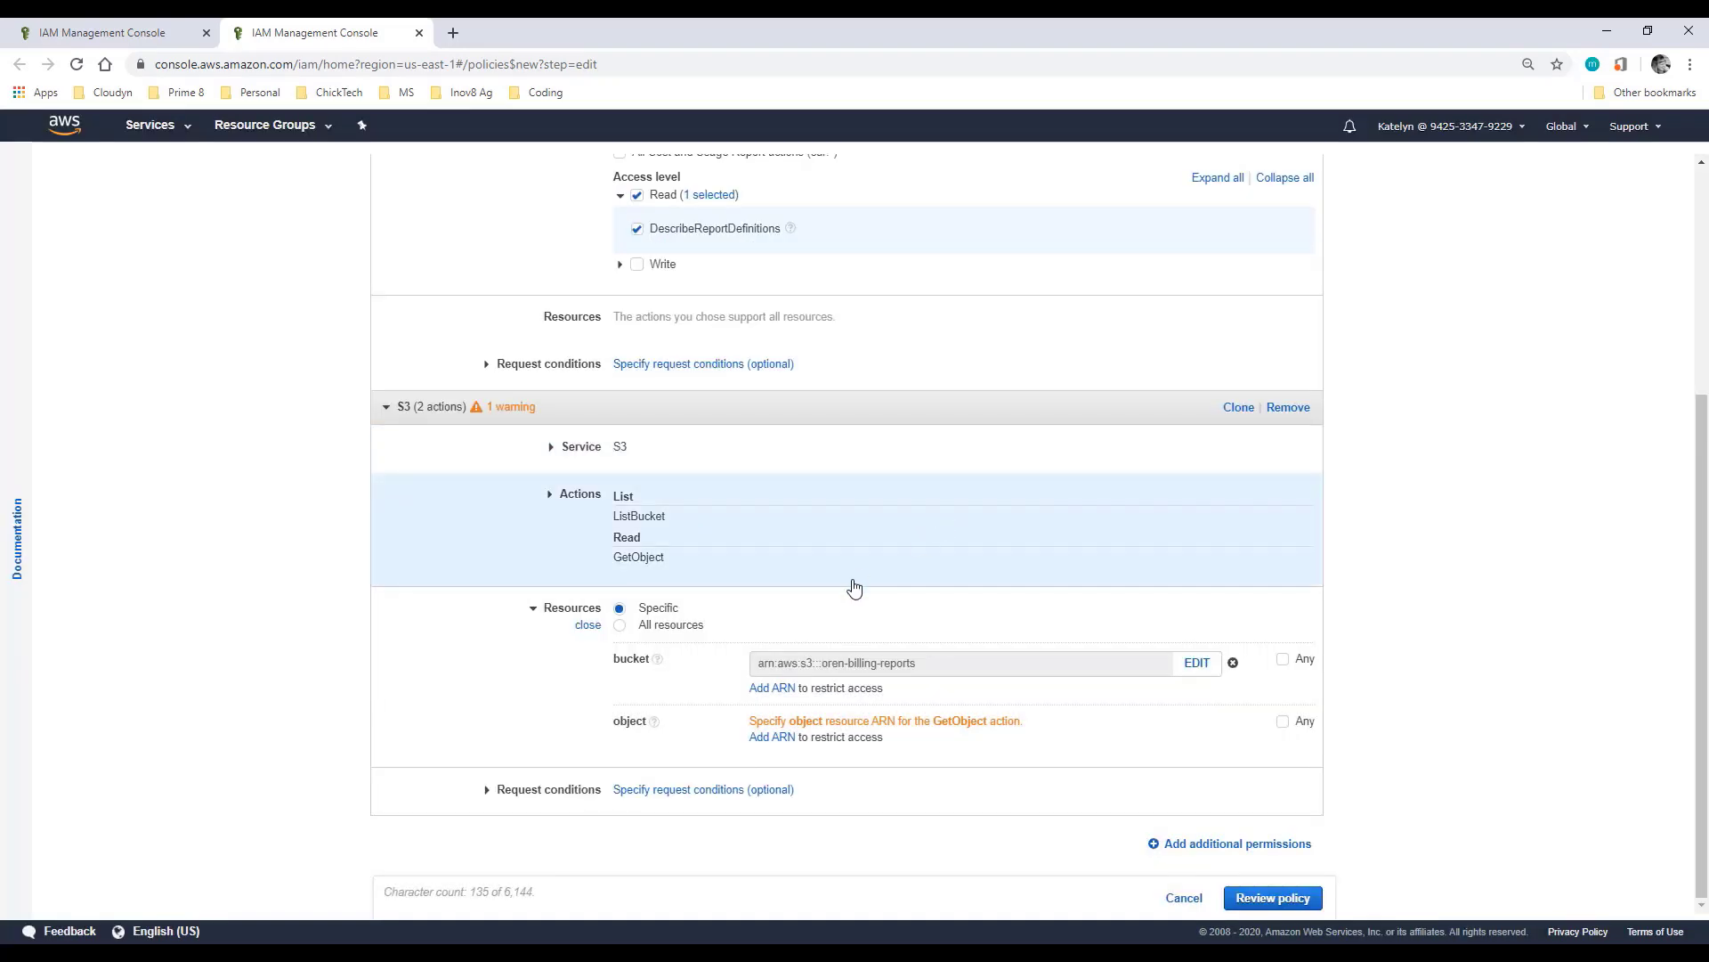
left_click(771, 738)
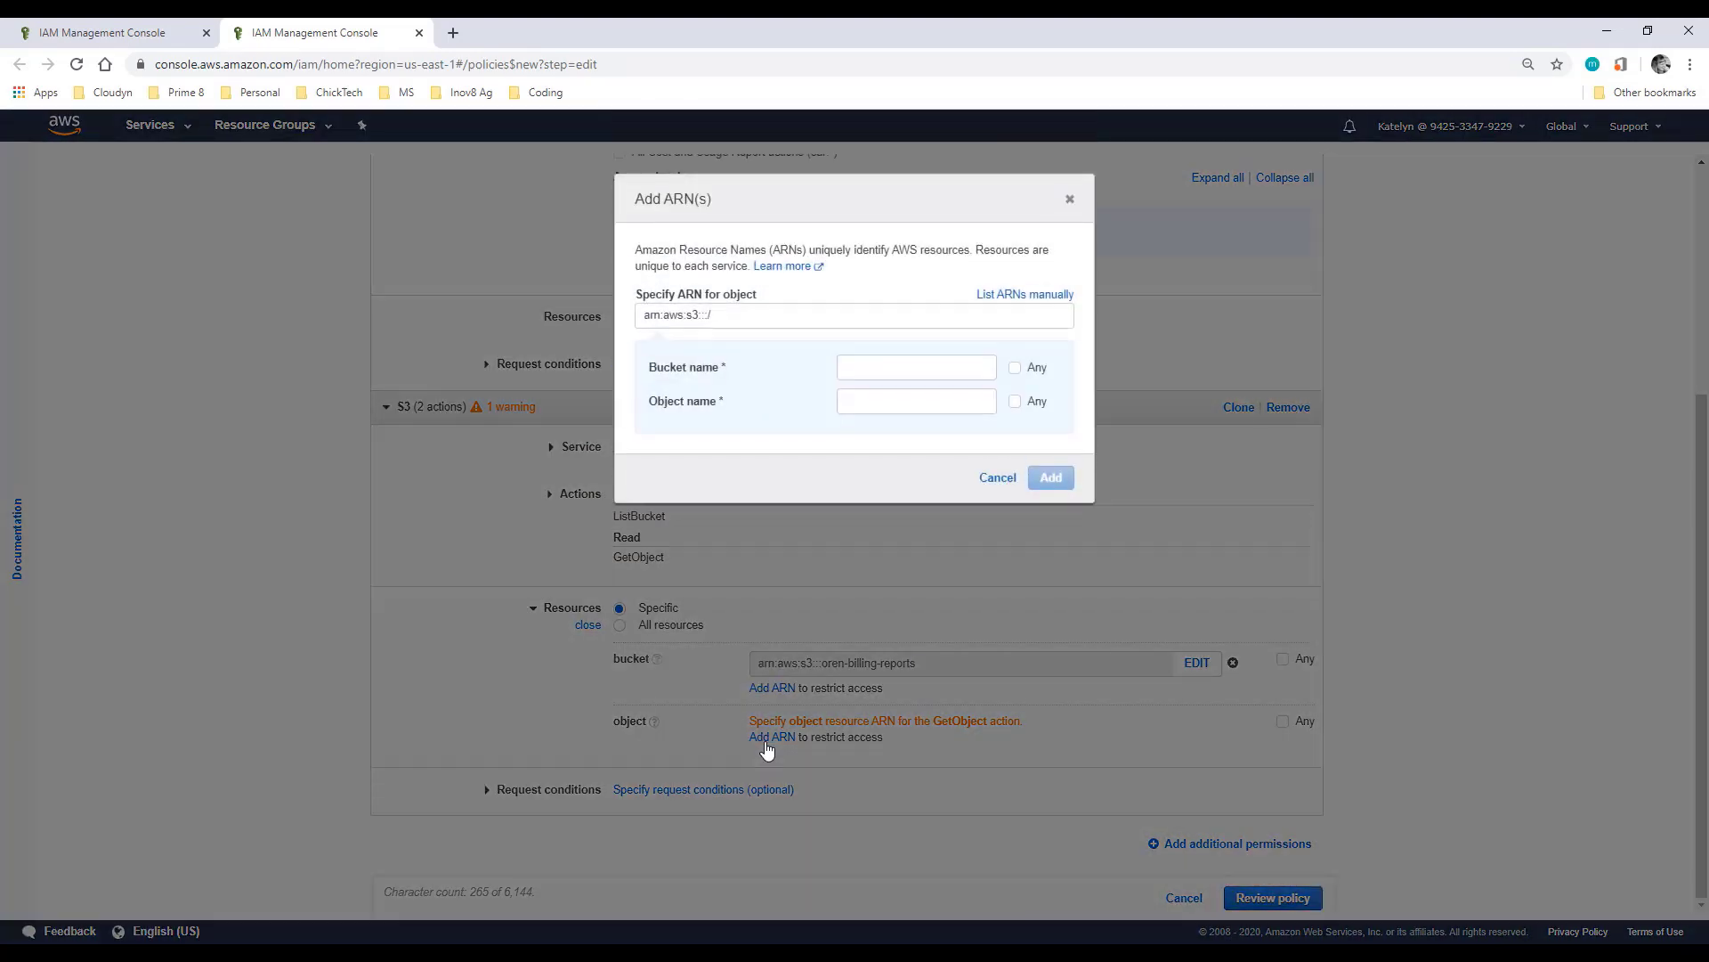
left_click(889, 363)
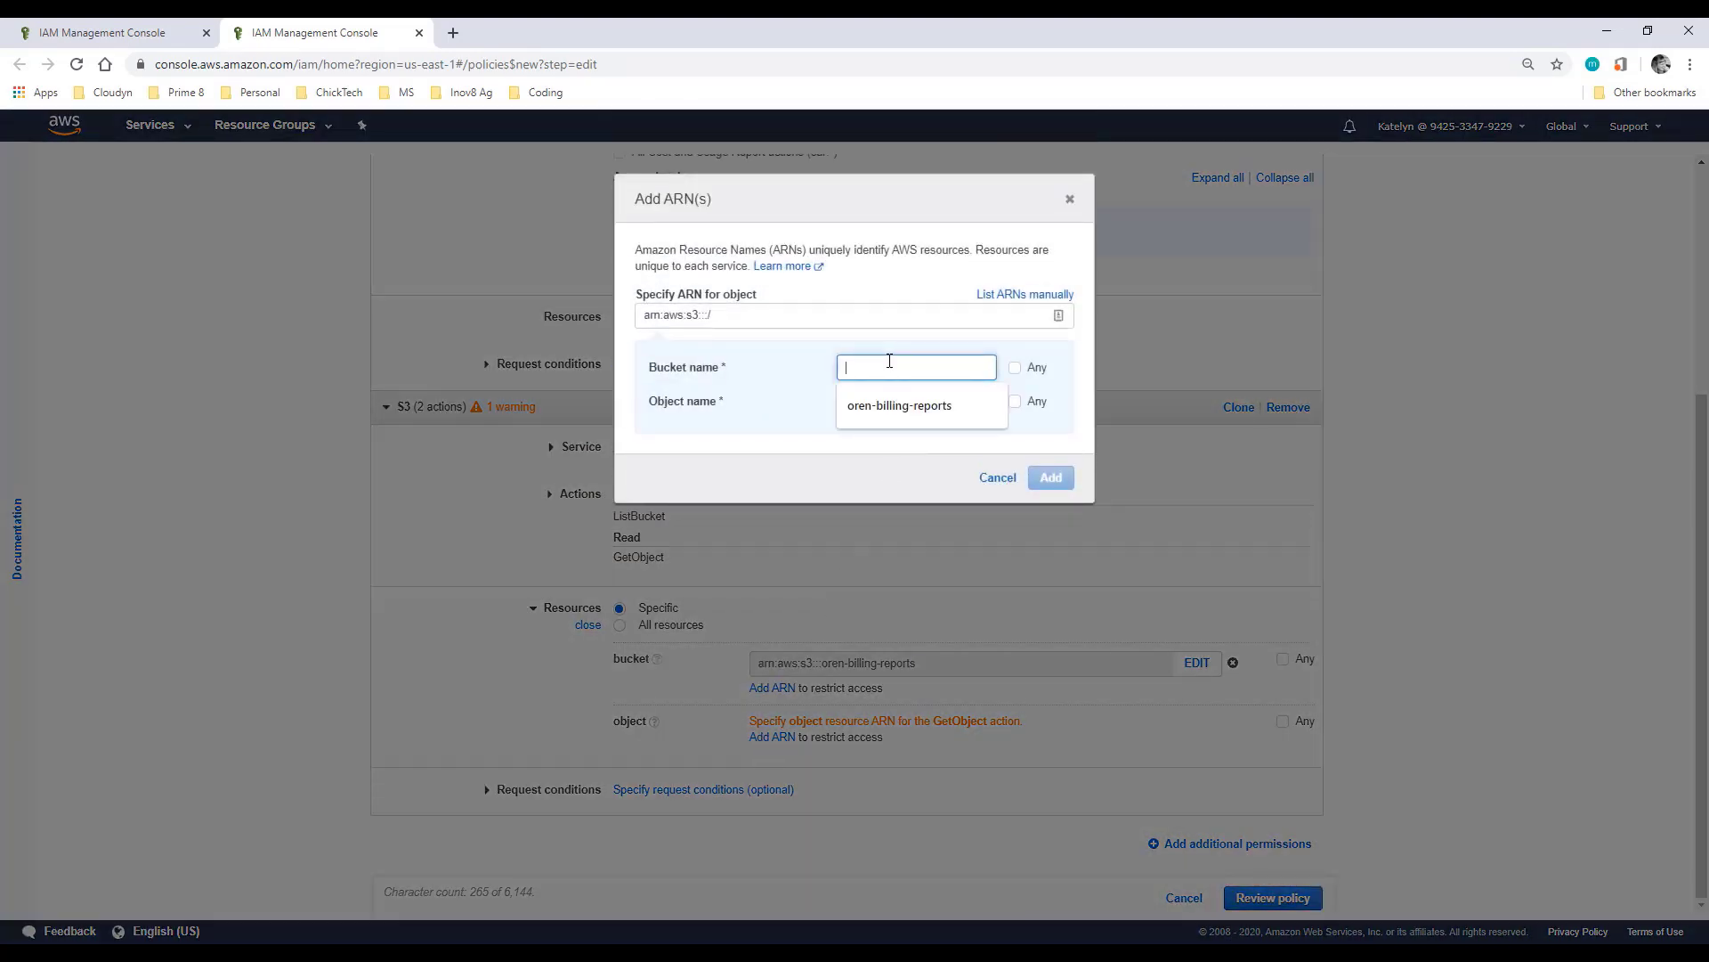
left_click(900, 411)
left_click(1015, 402)
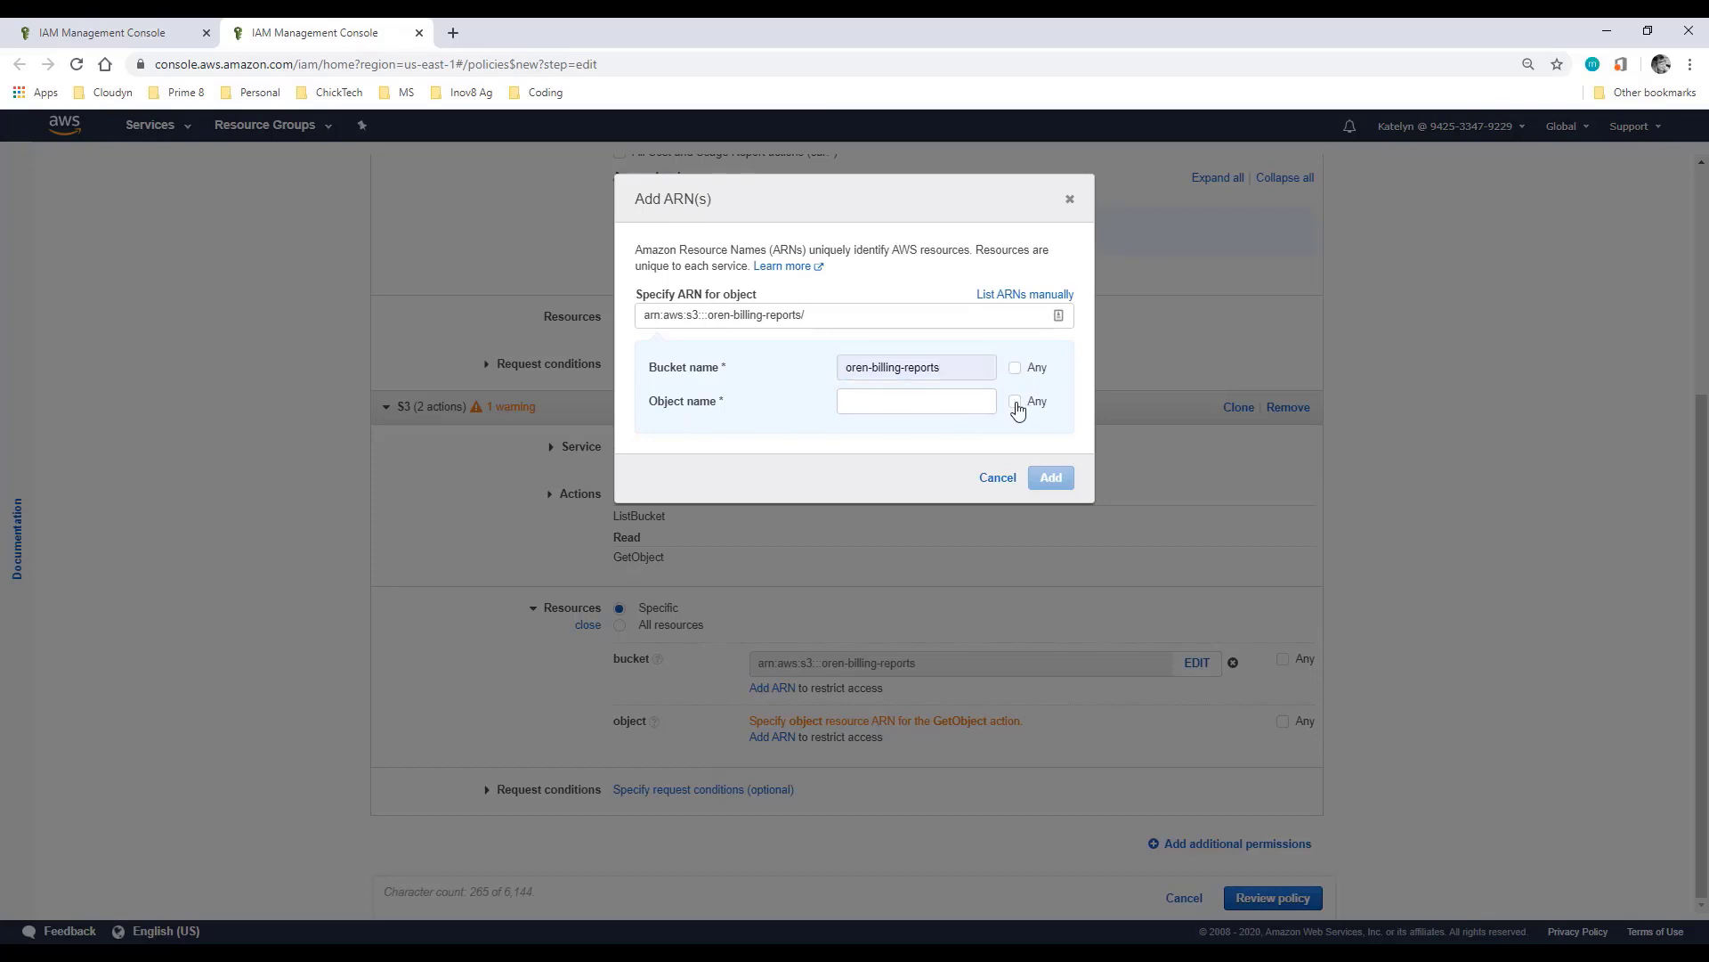
left_click(1047, 479)
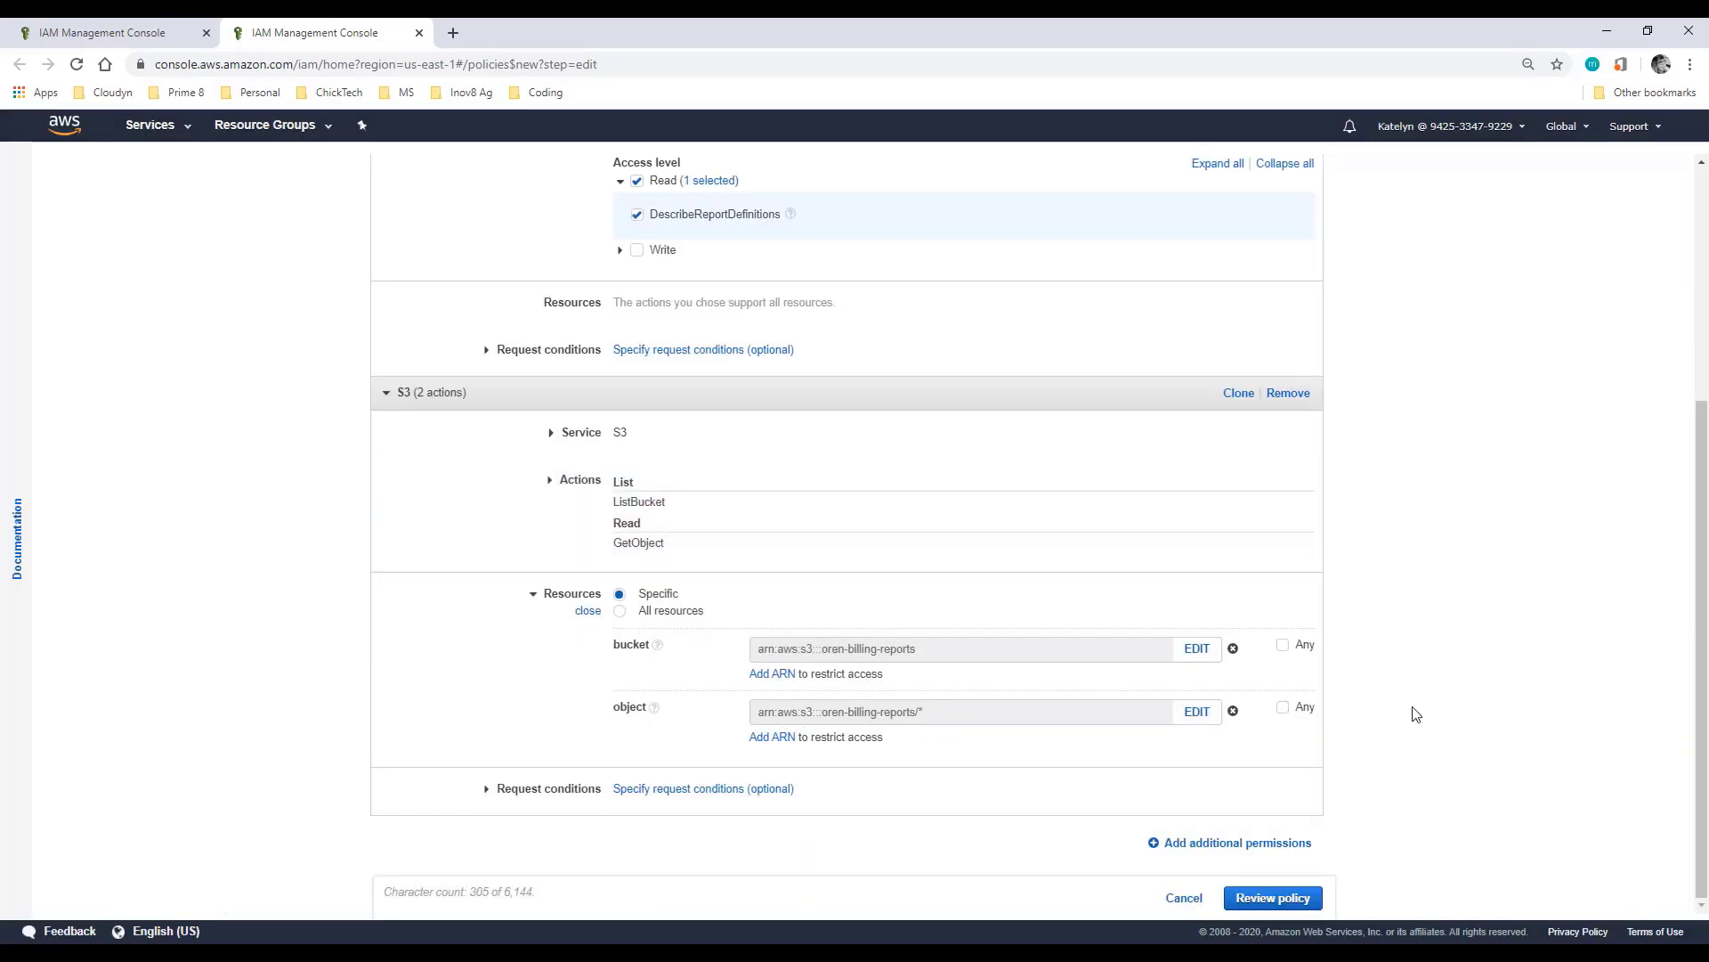
left_click(1191, 842)
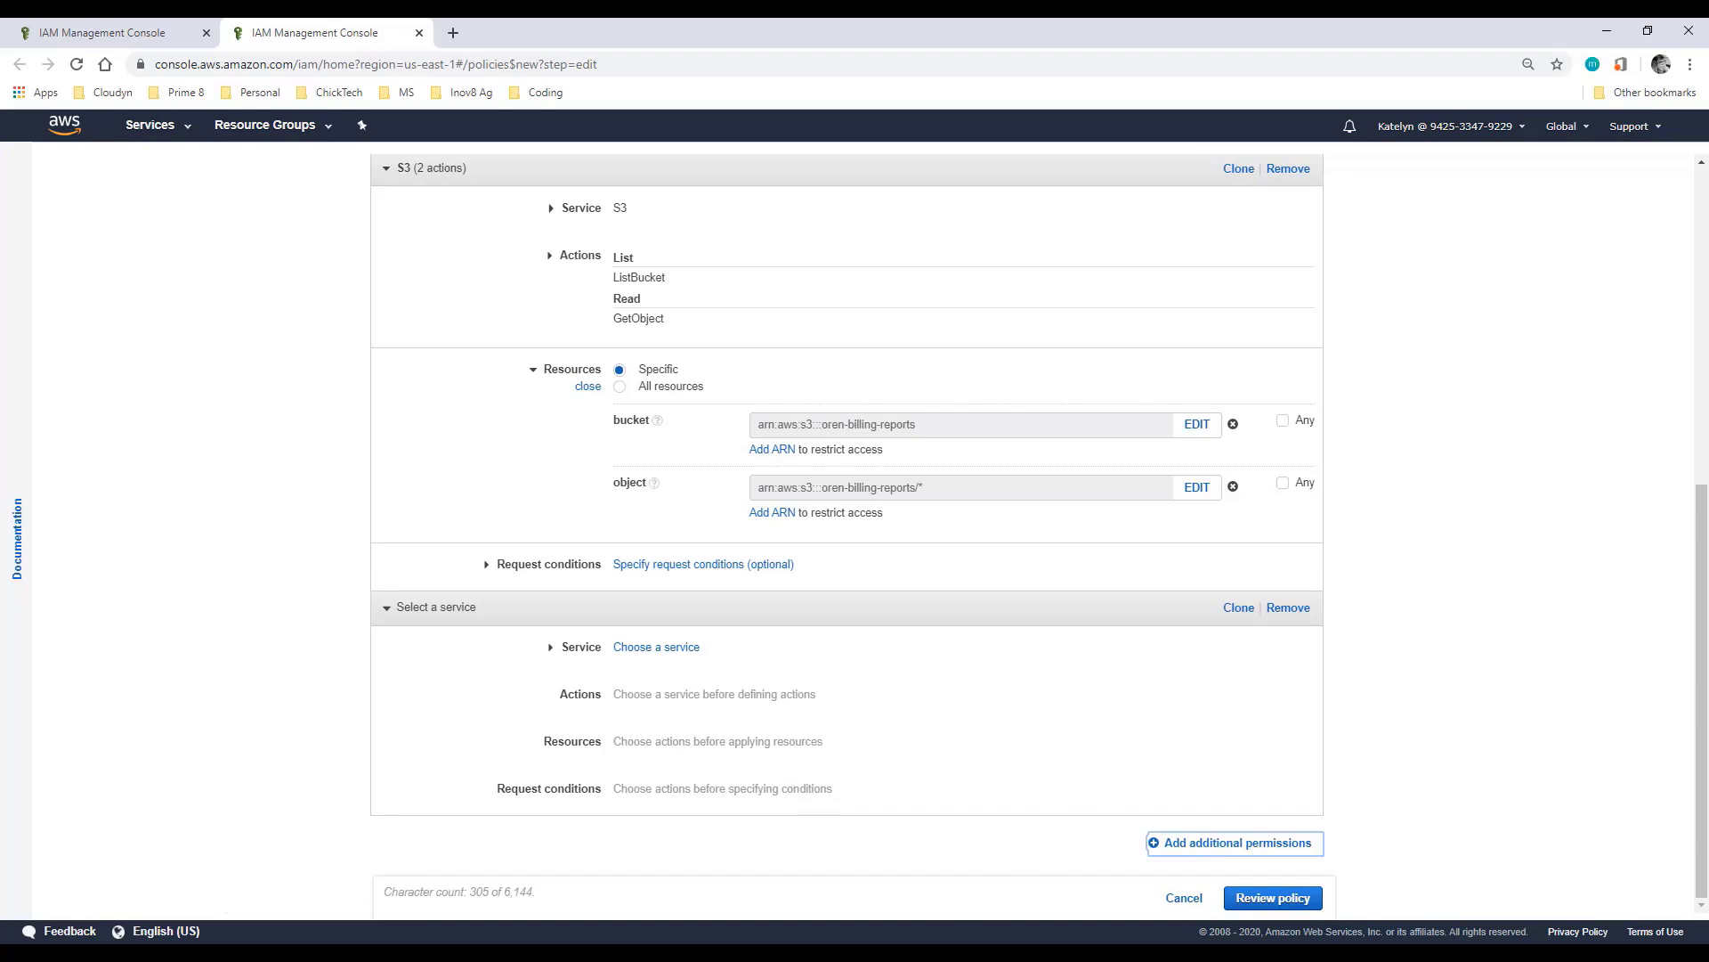
Step: Allow all Cost Explorer Service actions and add another permission block
left_click(630, 646)
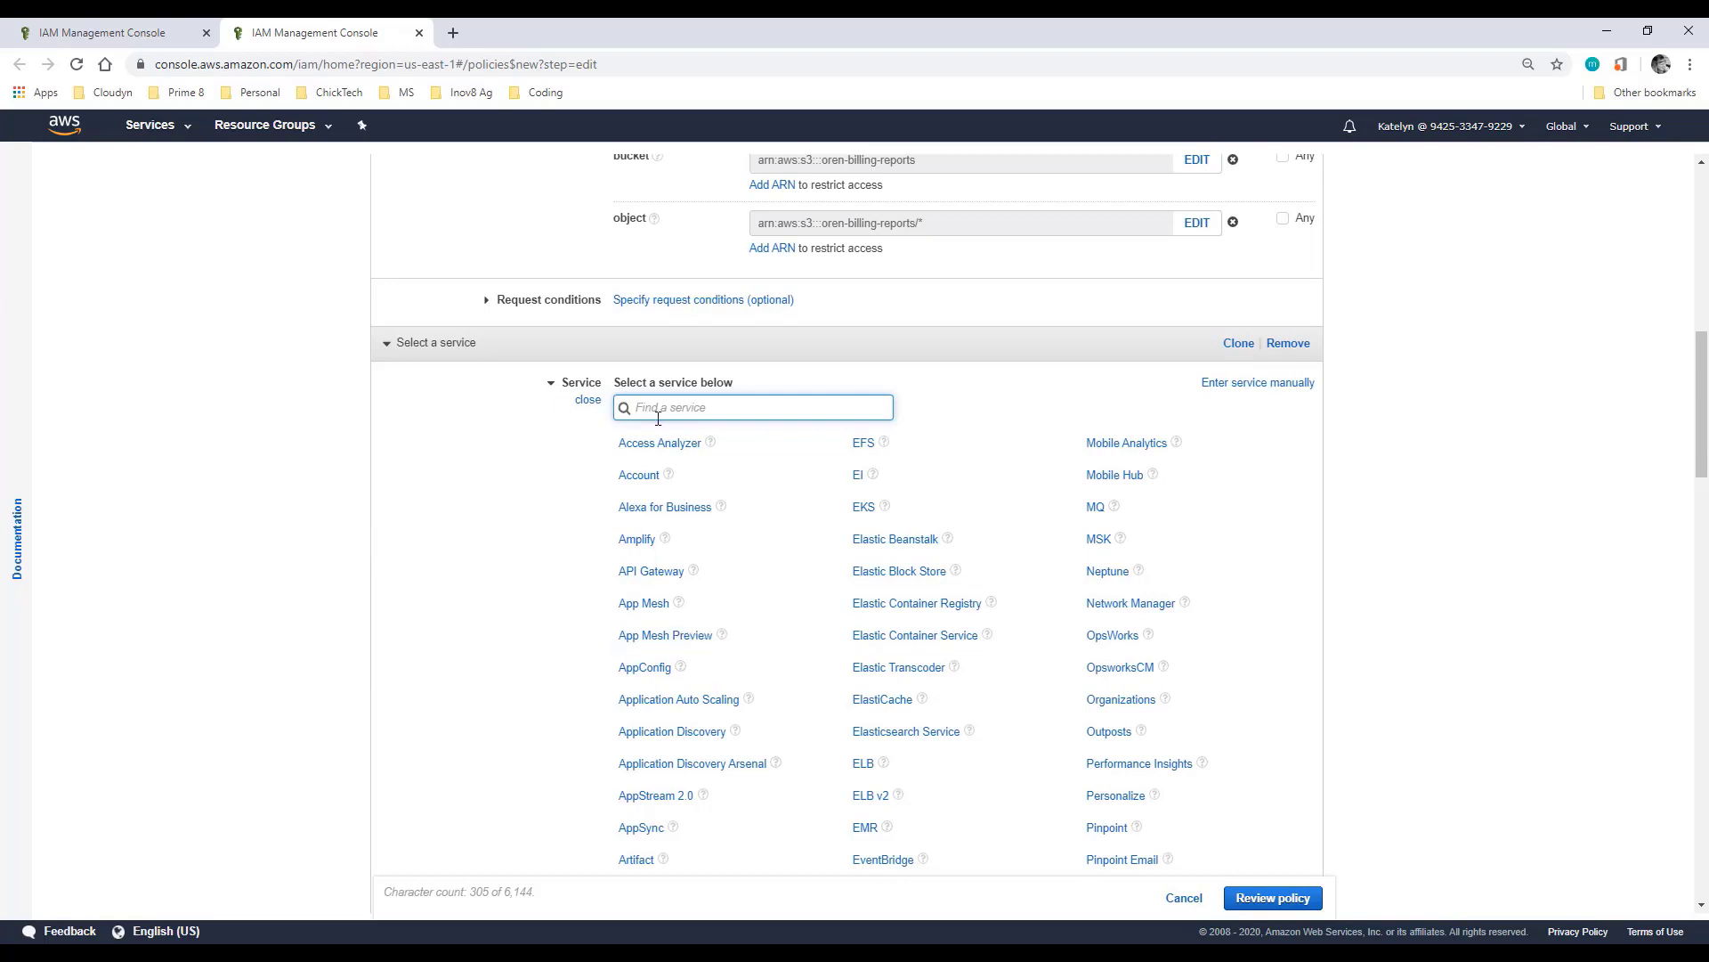
type("cost ")
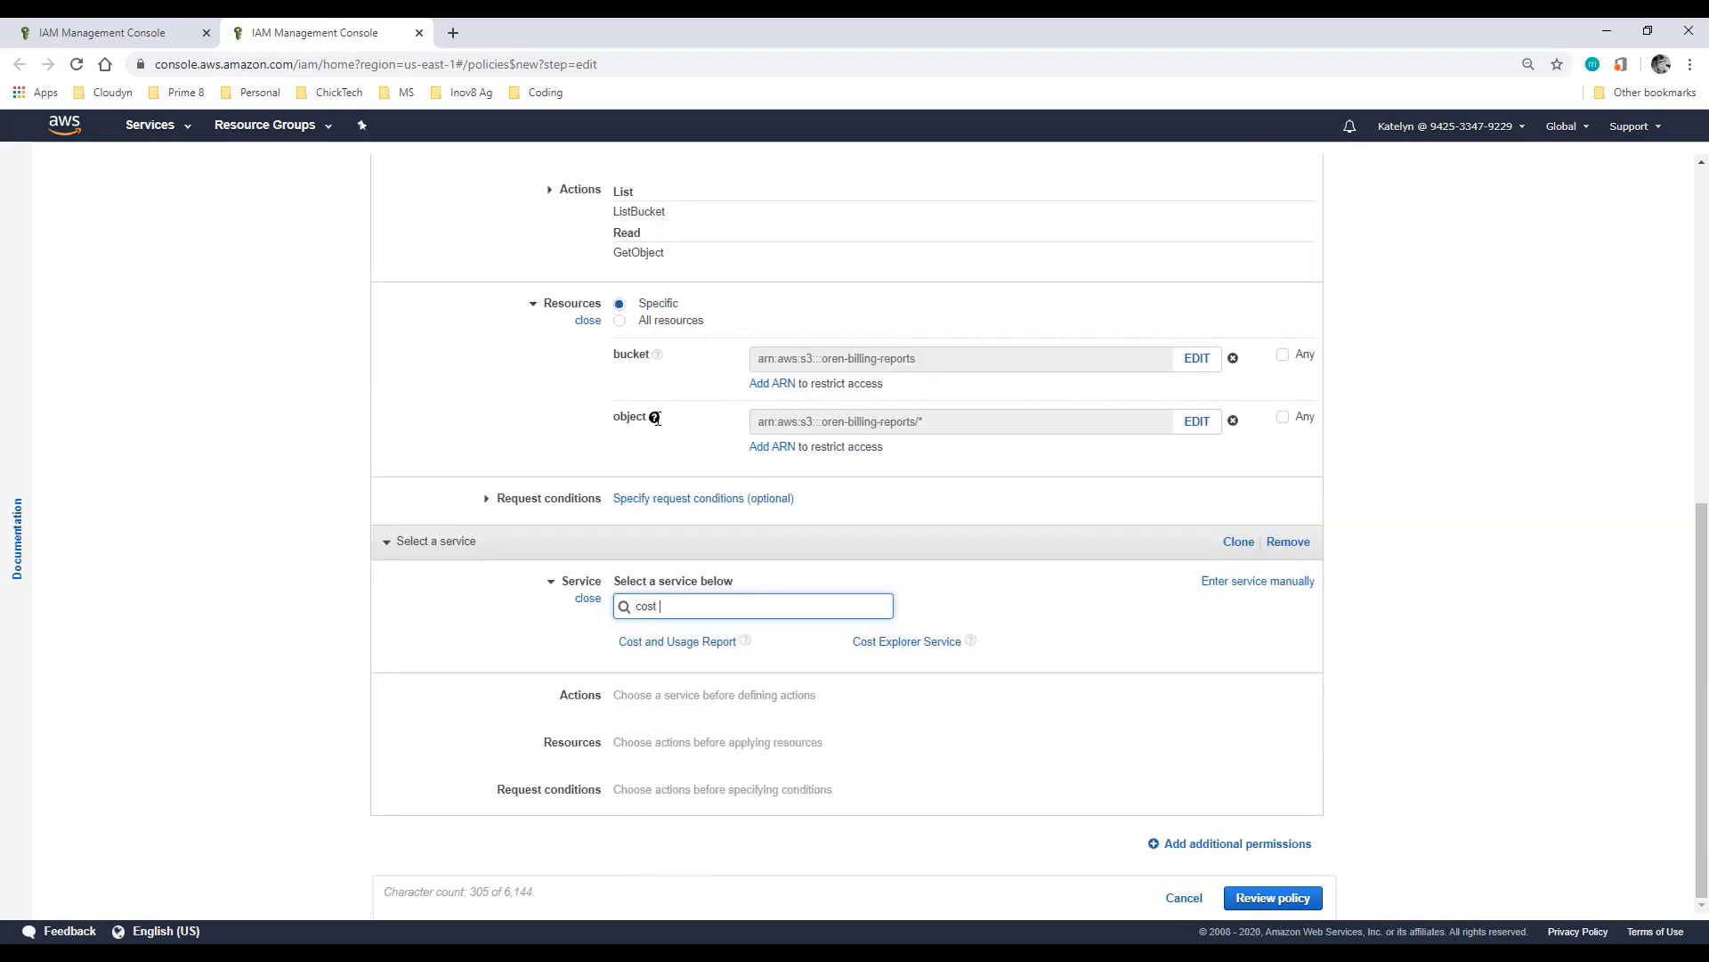
type("e")
left_click(676, 642)
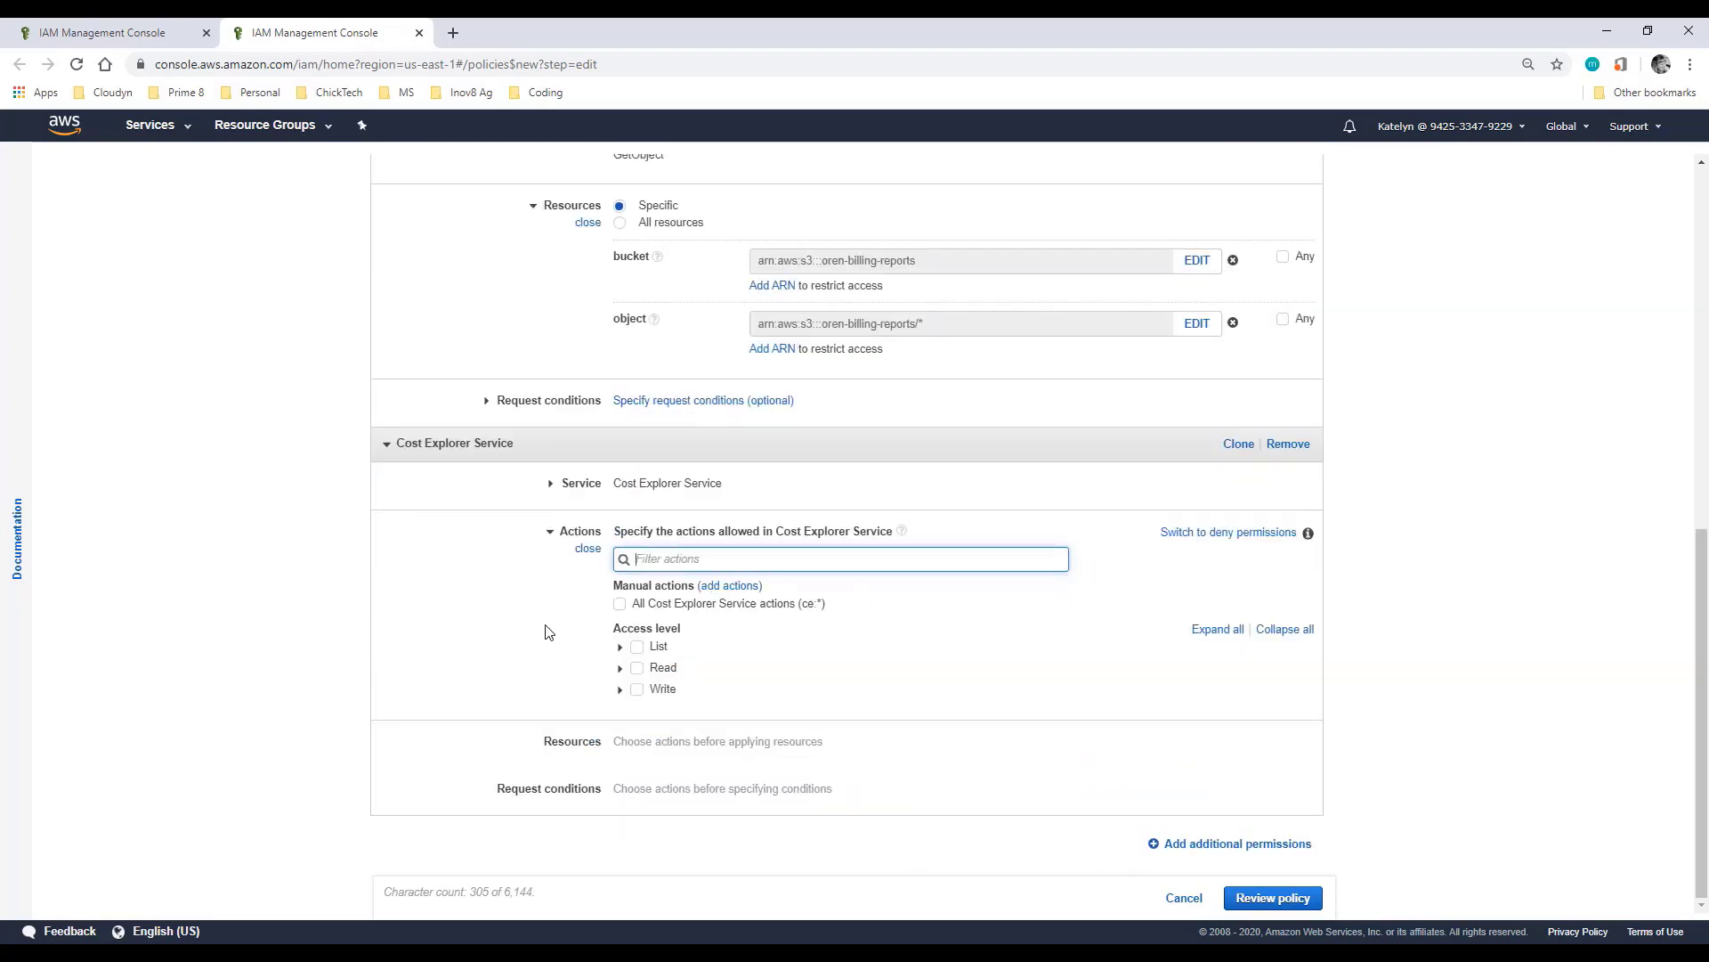
left_click(620, 605)
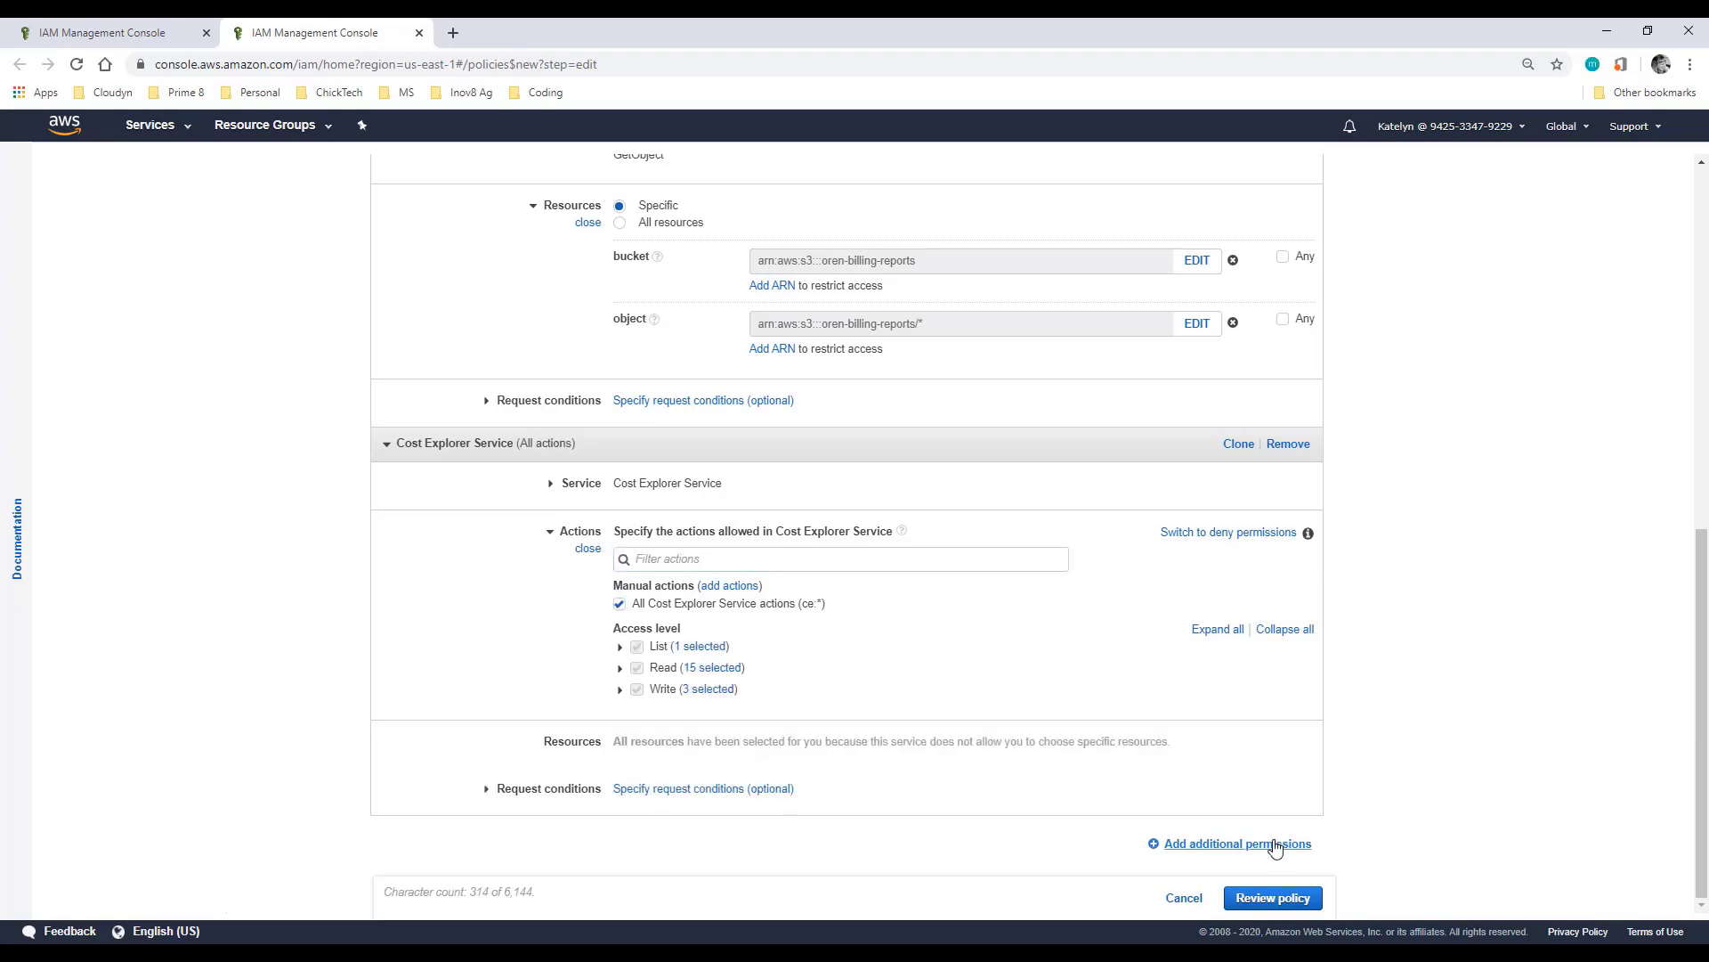
left_click(1296, 843)
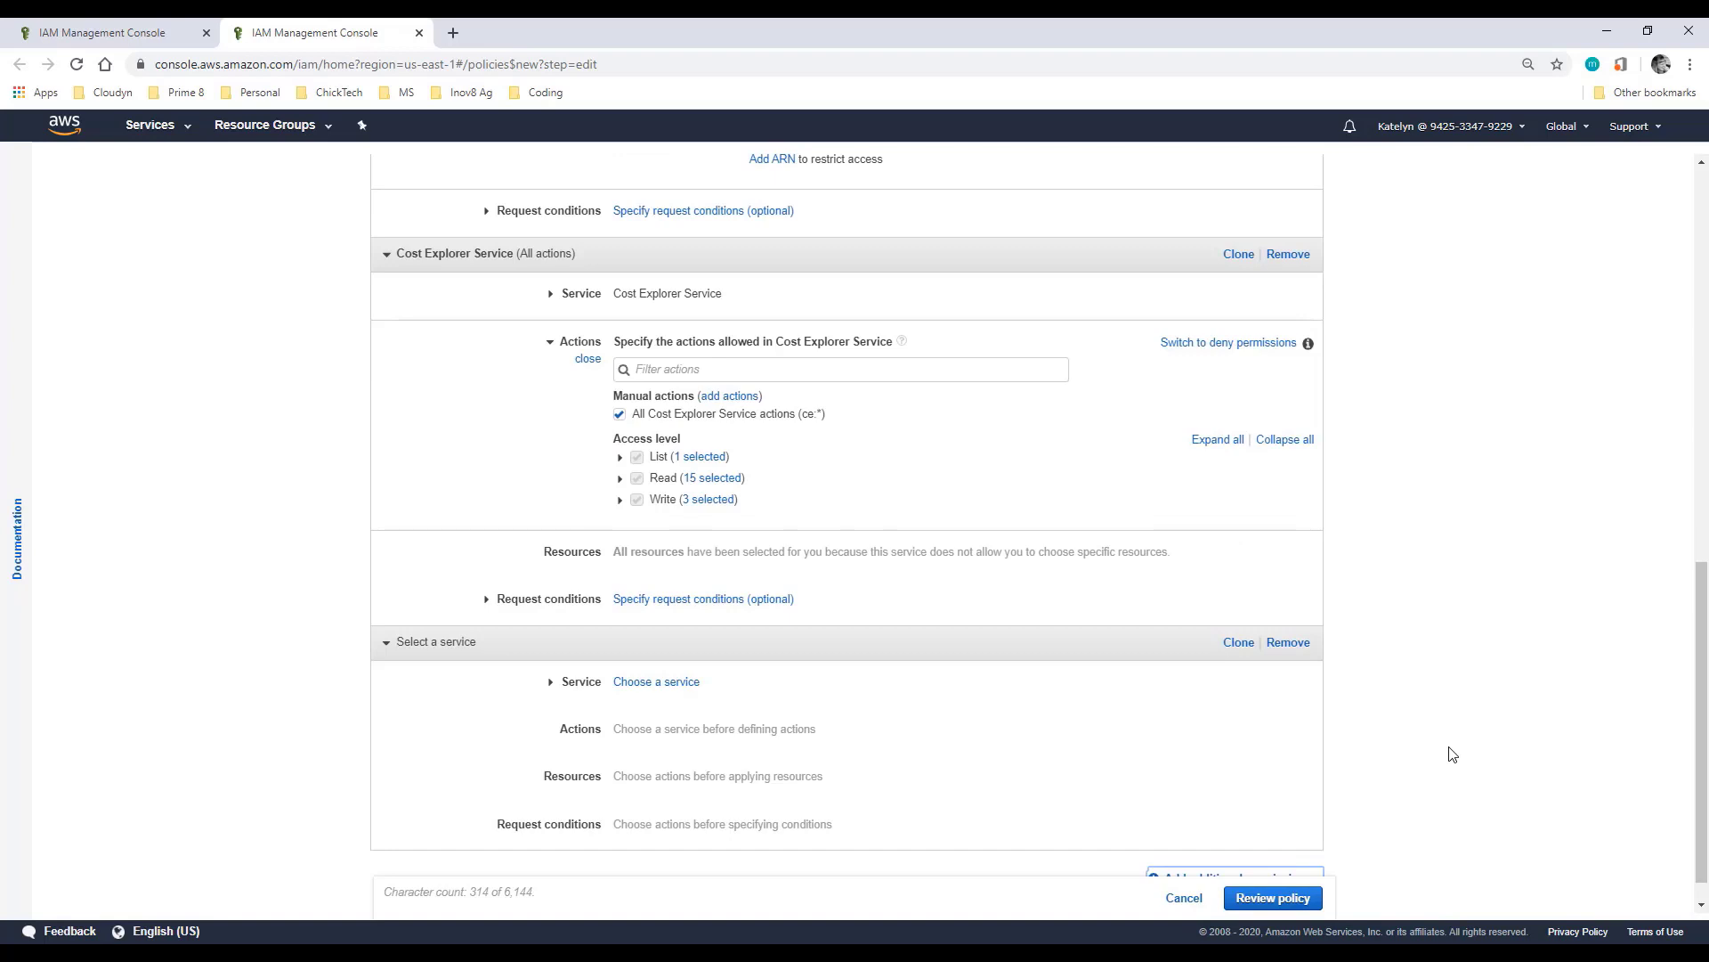
Step: In the new block, allow Organizations only the ListAccounts list action
left_click(660, 682)
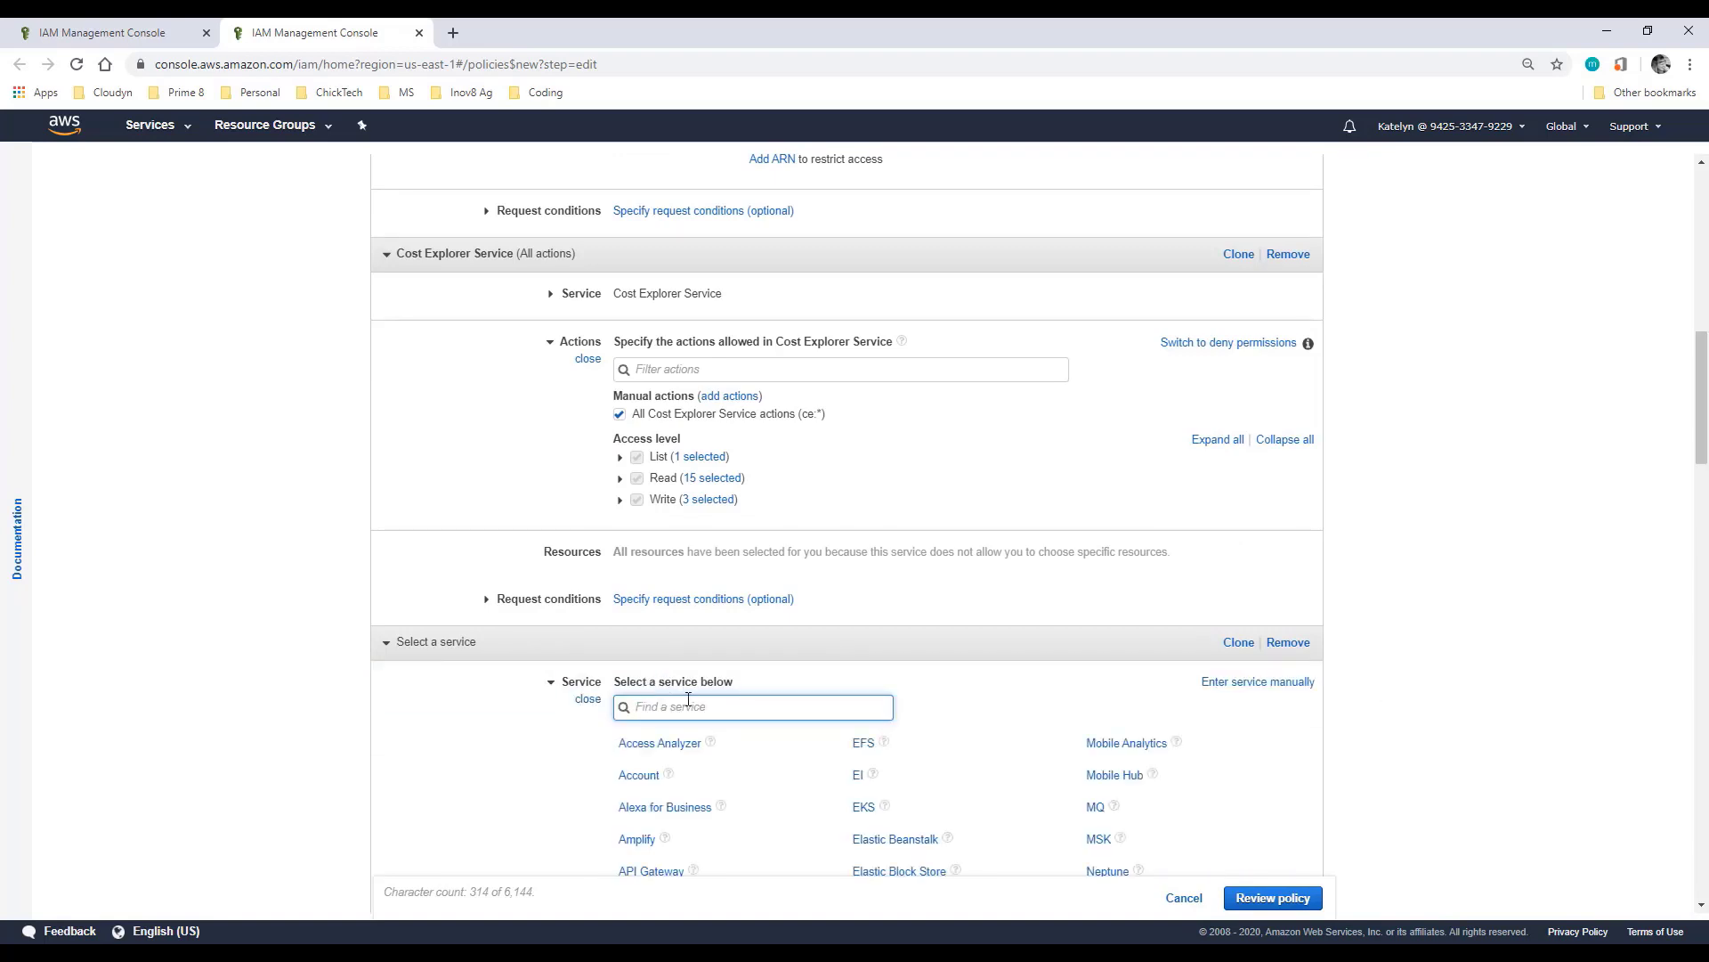
type("org")
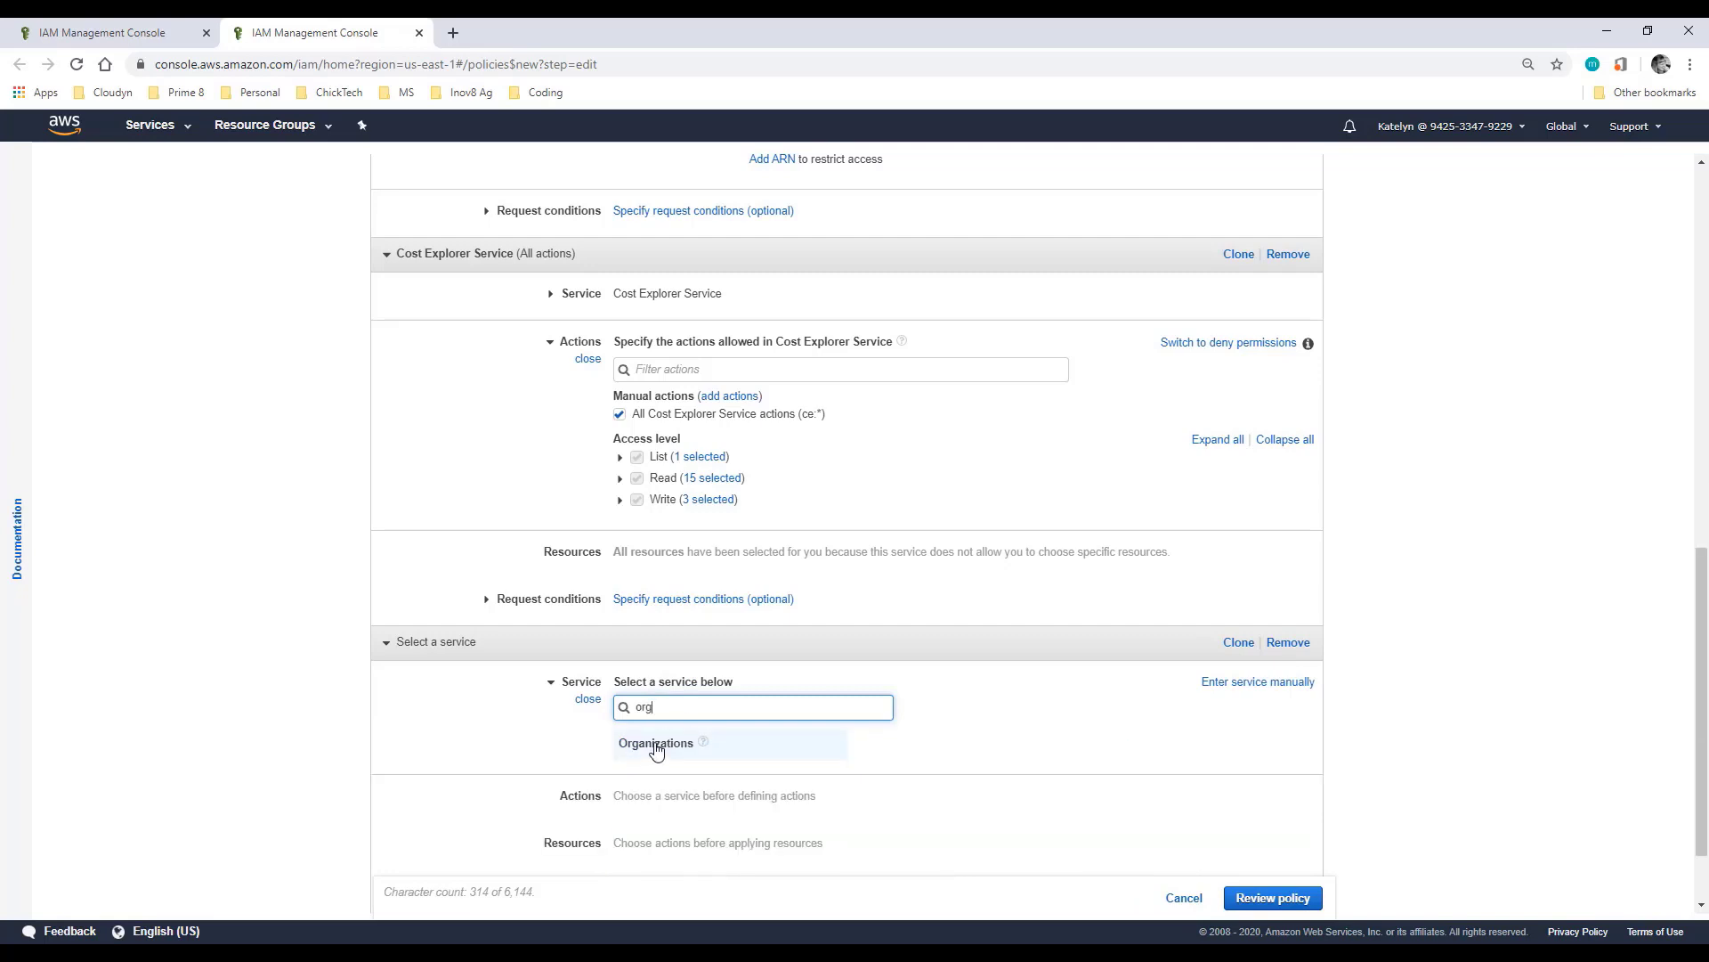
left_click(655, 746)
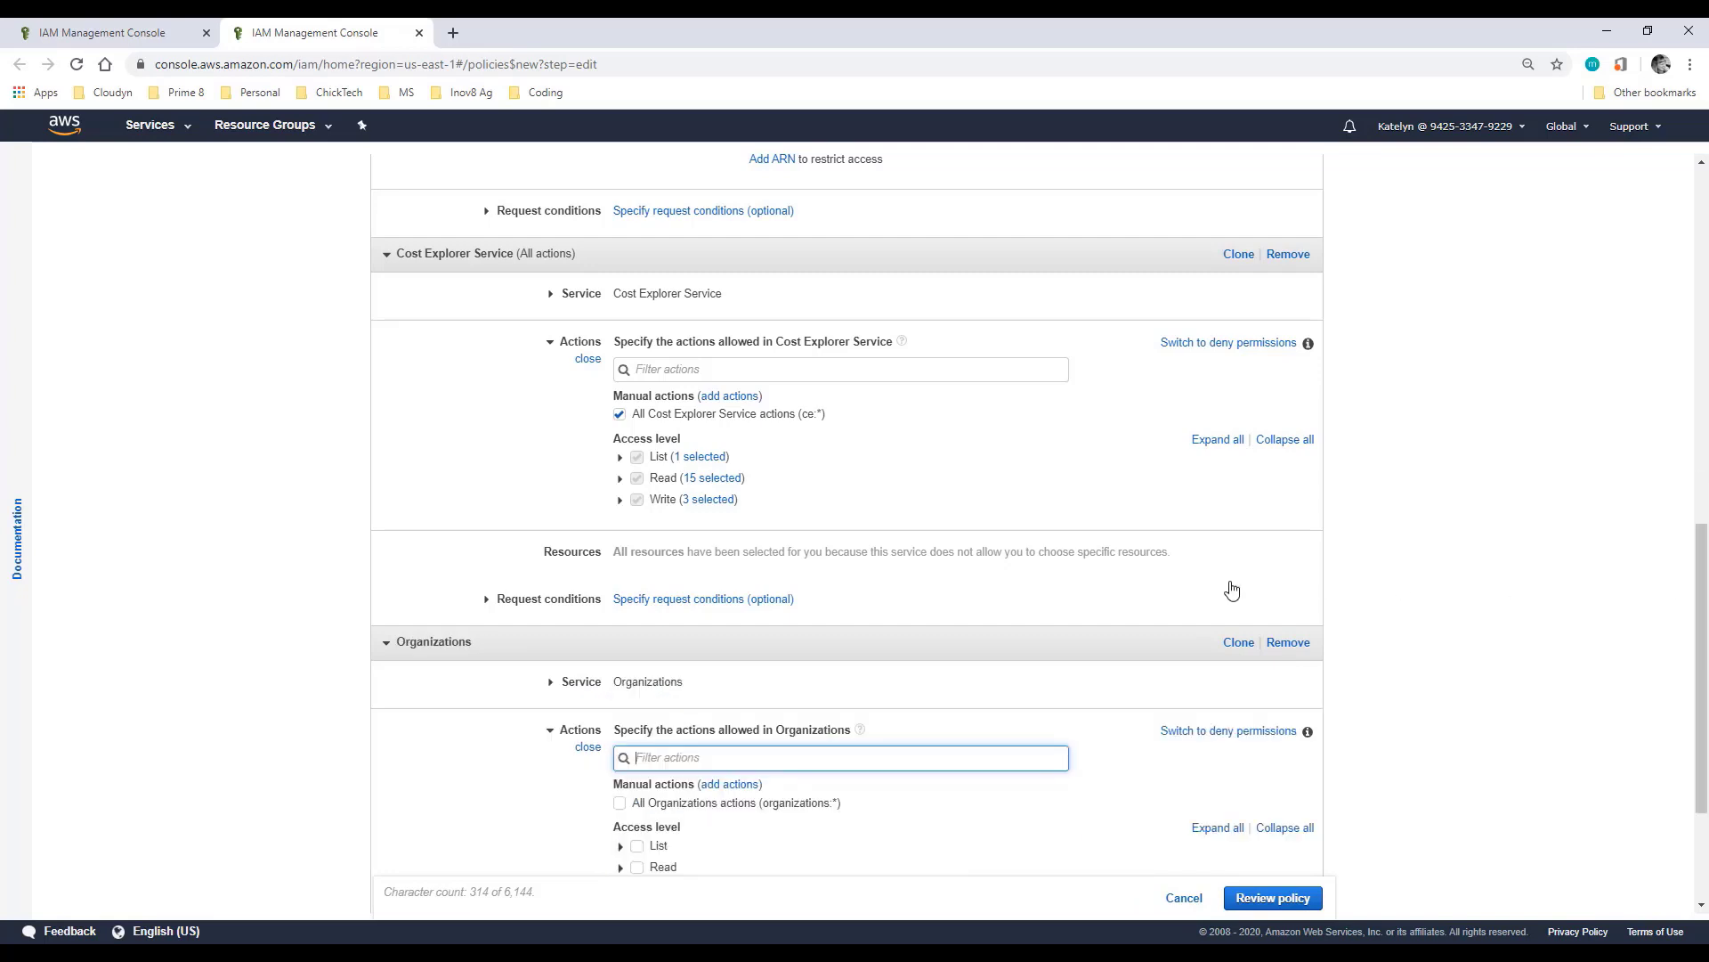
scroll(620, 677, "down", 2)
left_click(619, 669)
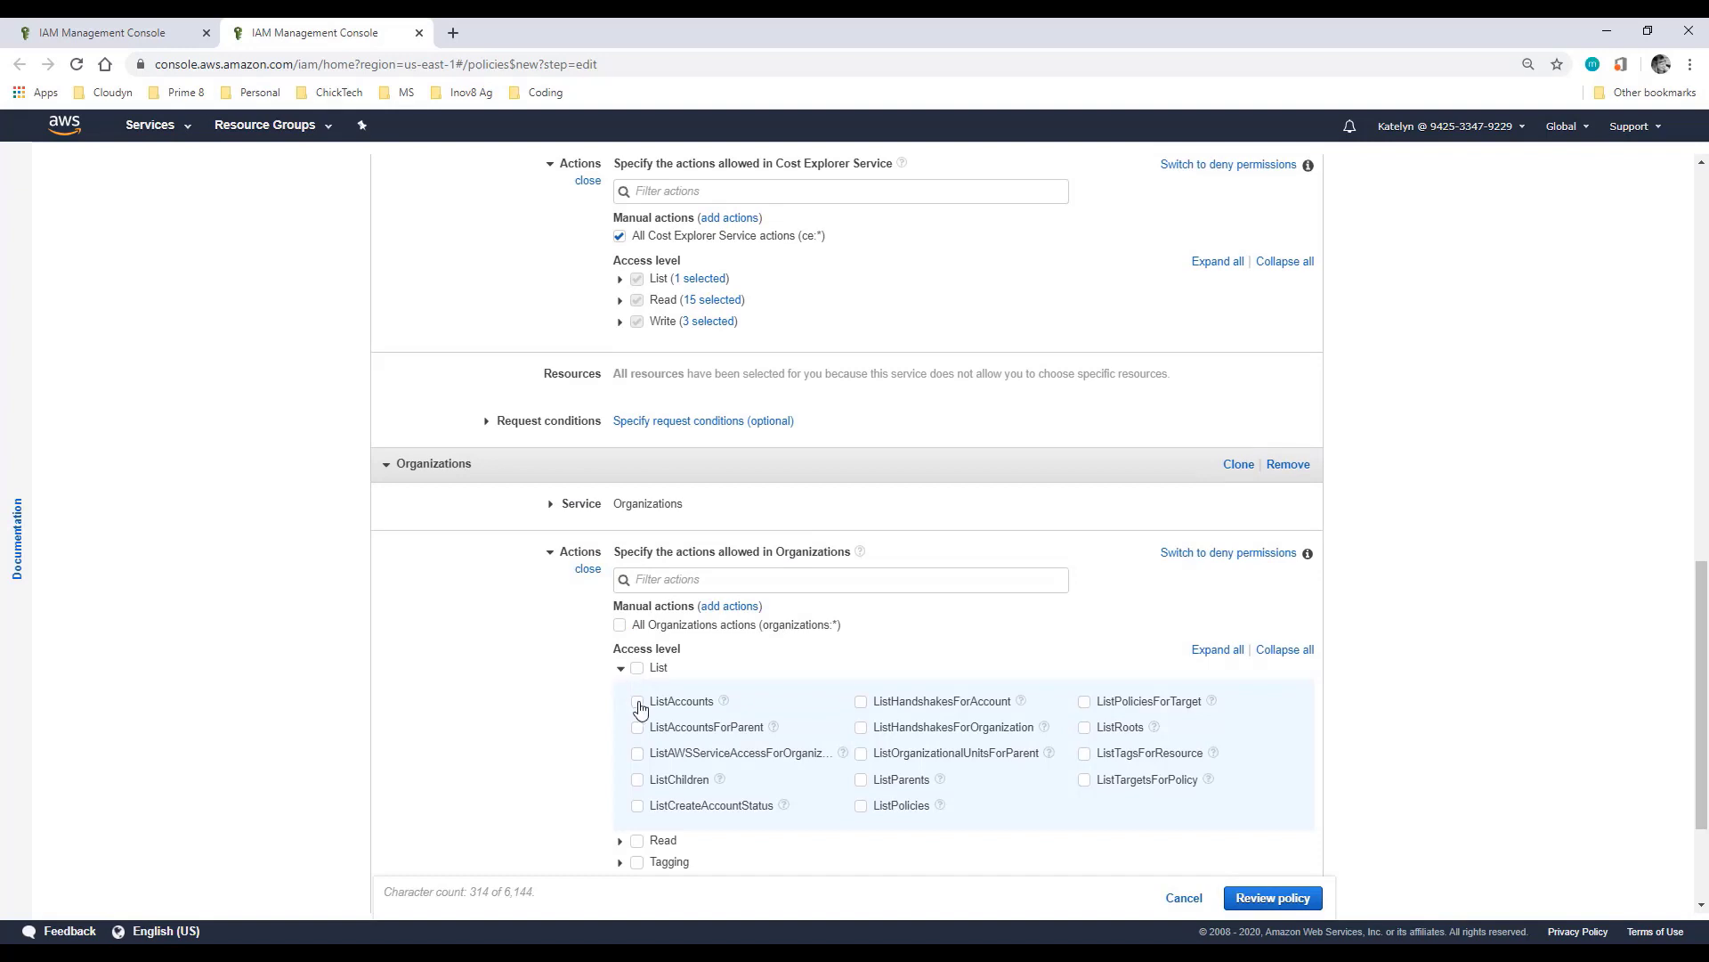
left_click(637, 703)
scroll(1587, 687, "down", 2)
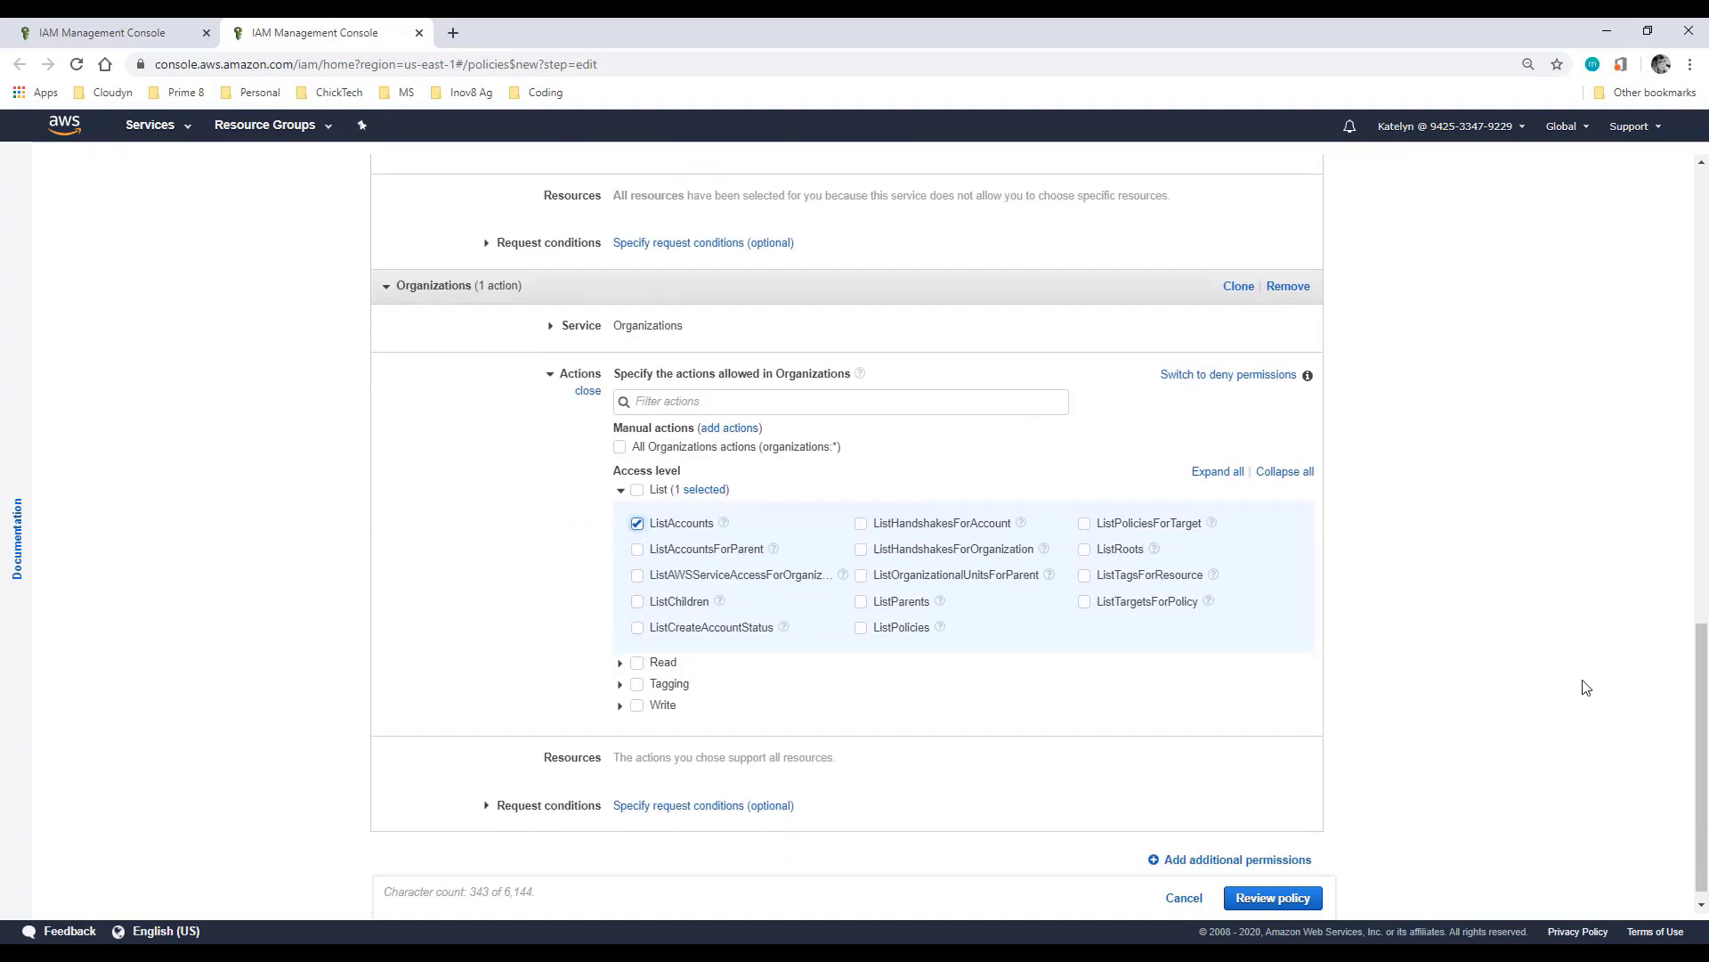
Step: Review the policy, name it KatelynTestPolicy, and create it
left_click(1269, 899)
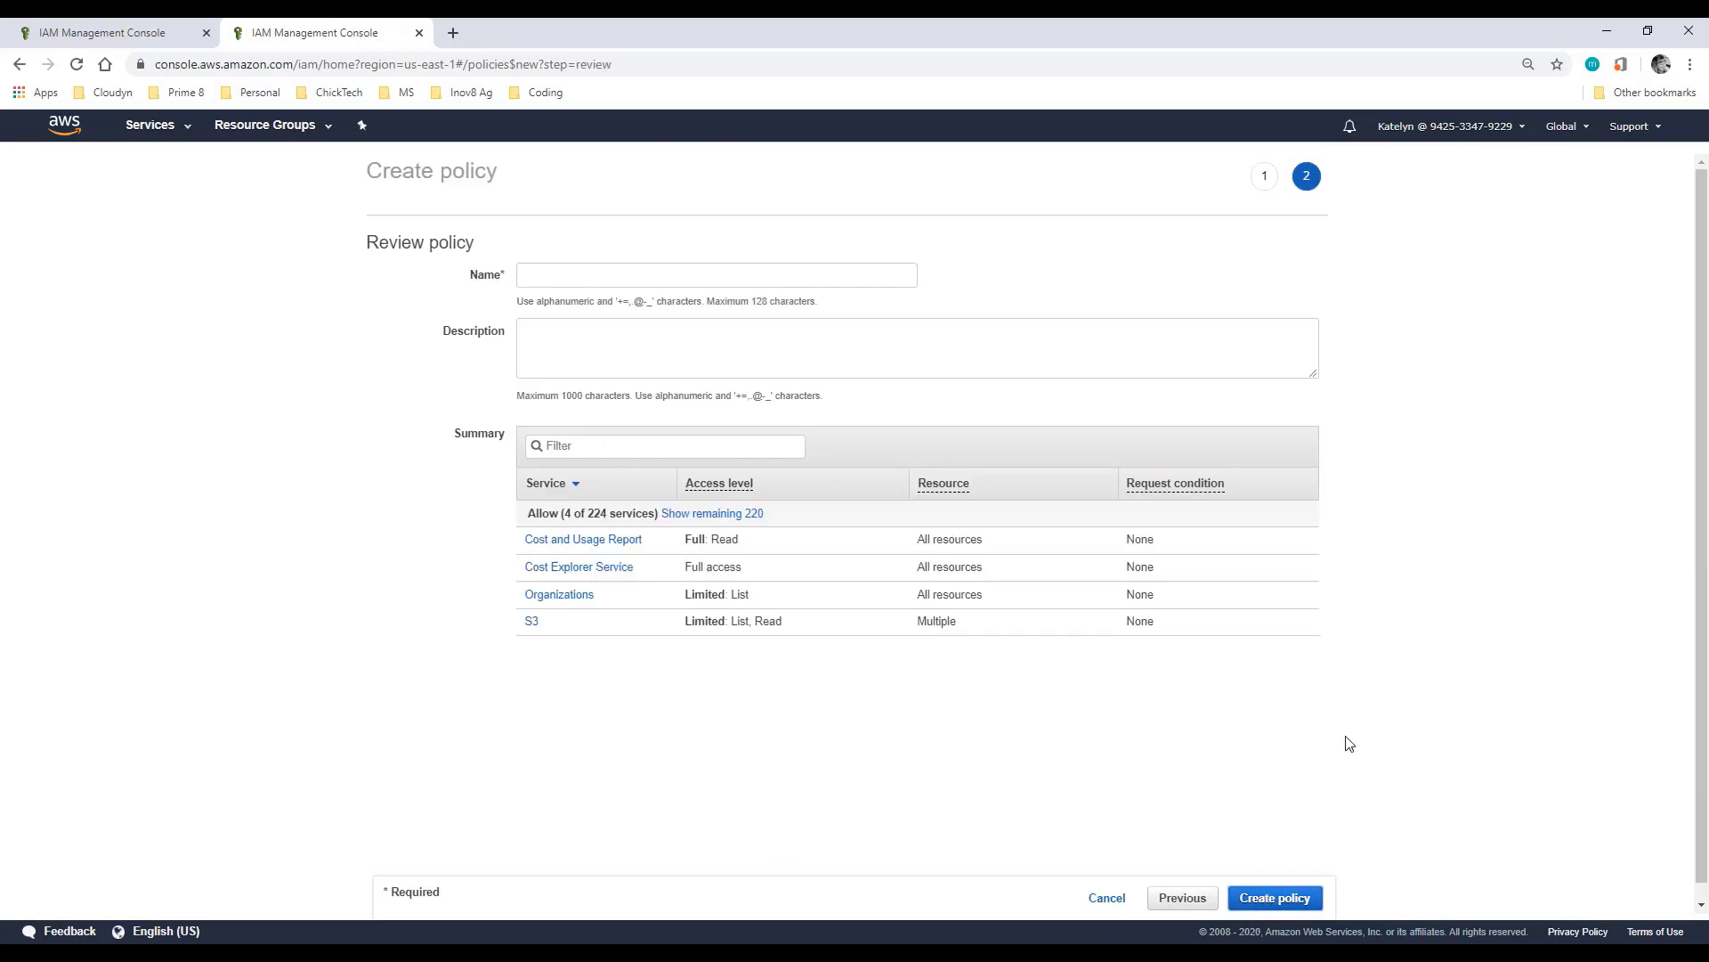
left_click(649, 279)
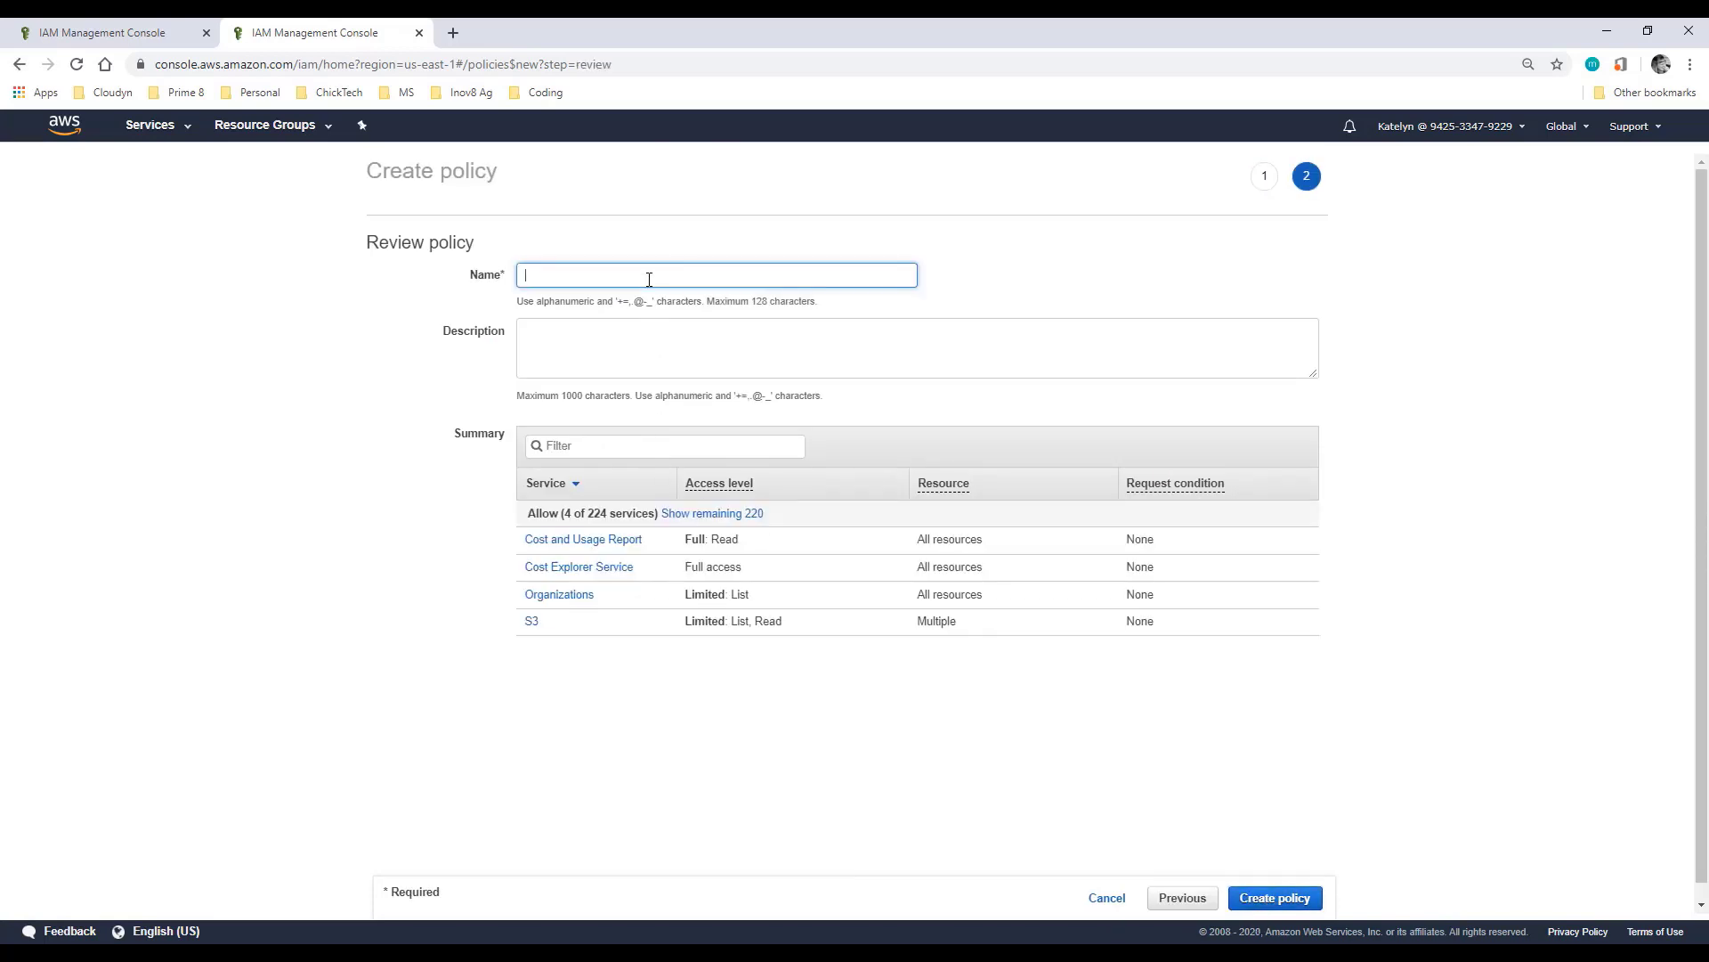
type("K")
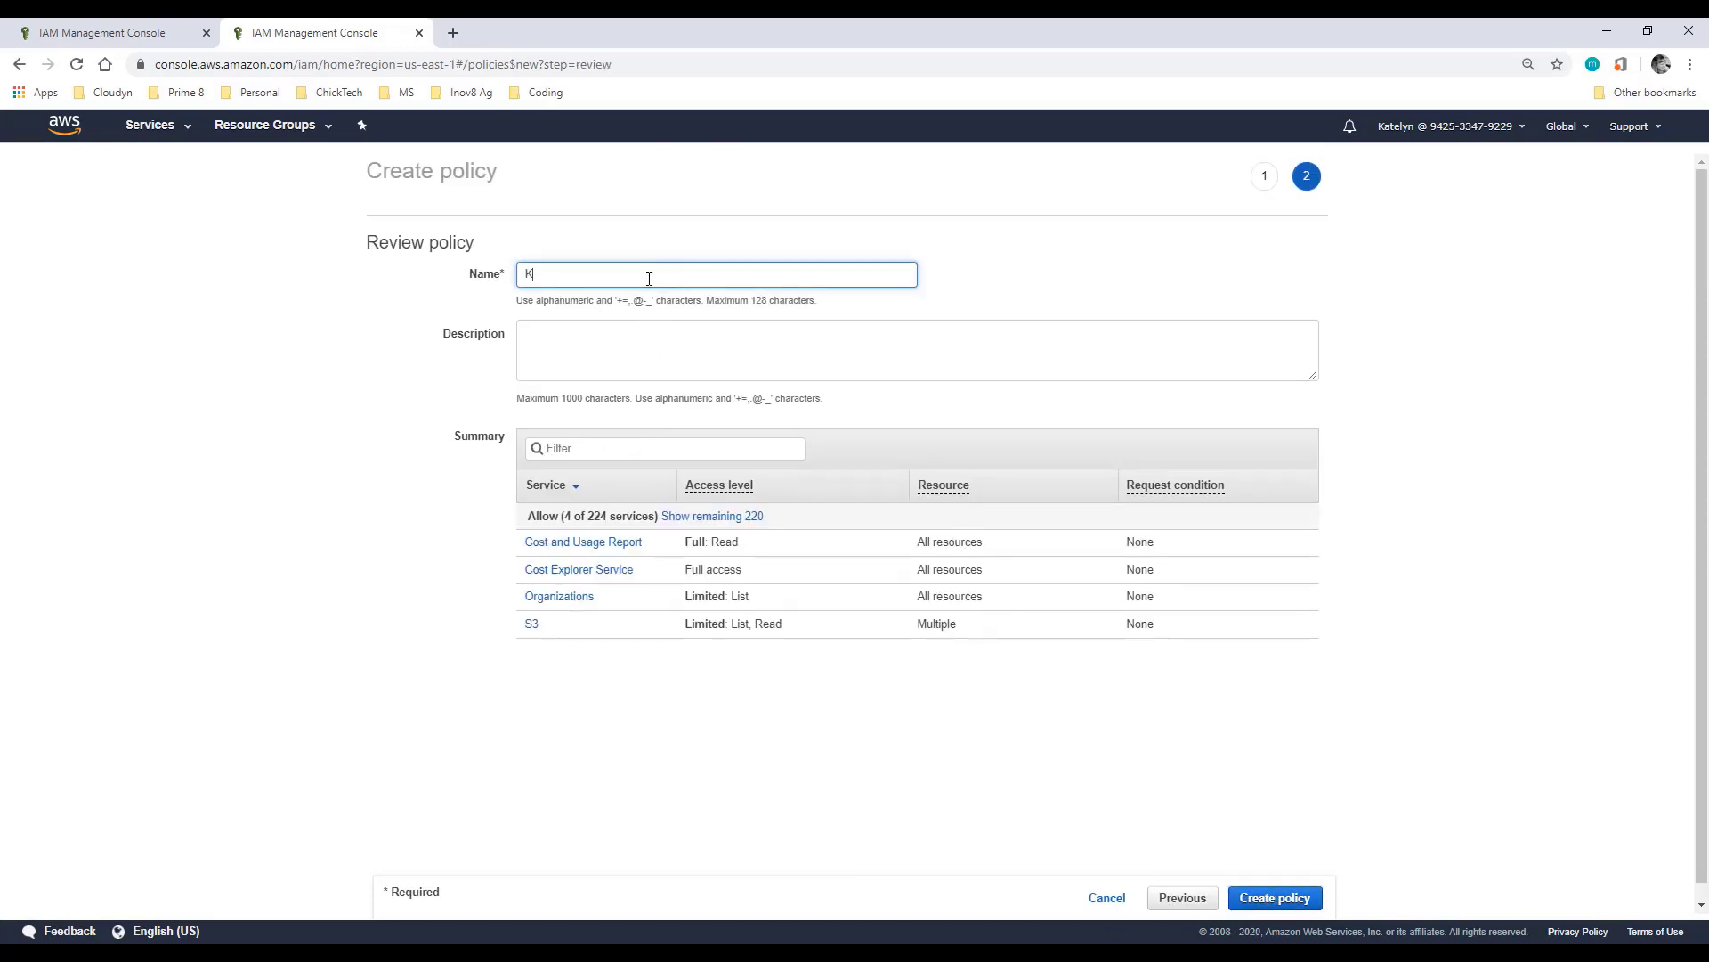
type("atelynTestPolicy")
left_click(1296, 899)
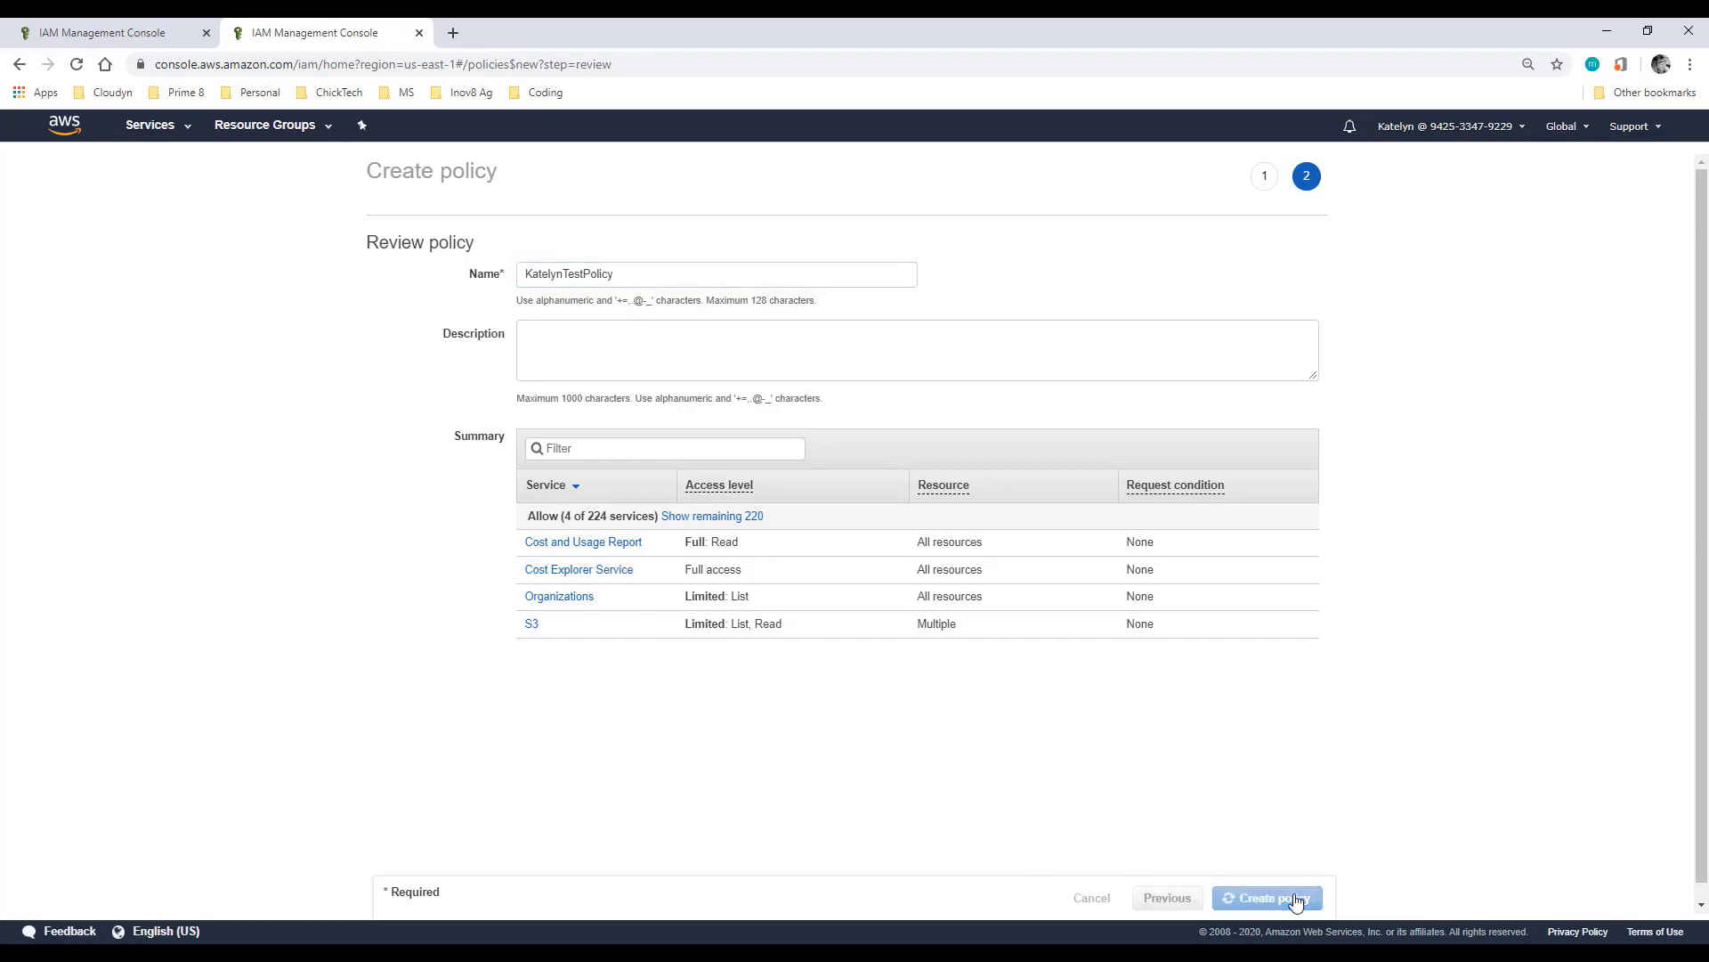
Step: Reload the role wizard and attach KatelynTestPolicy to the new cross-account role
left_click(132, 27)
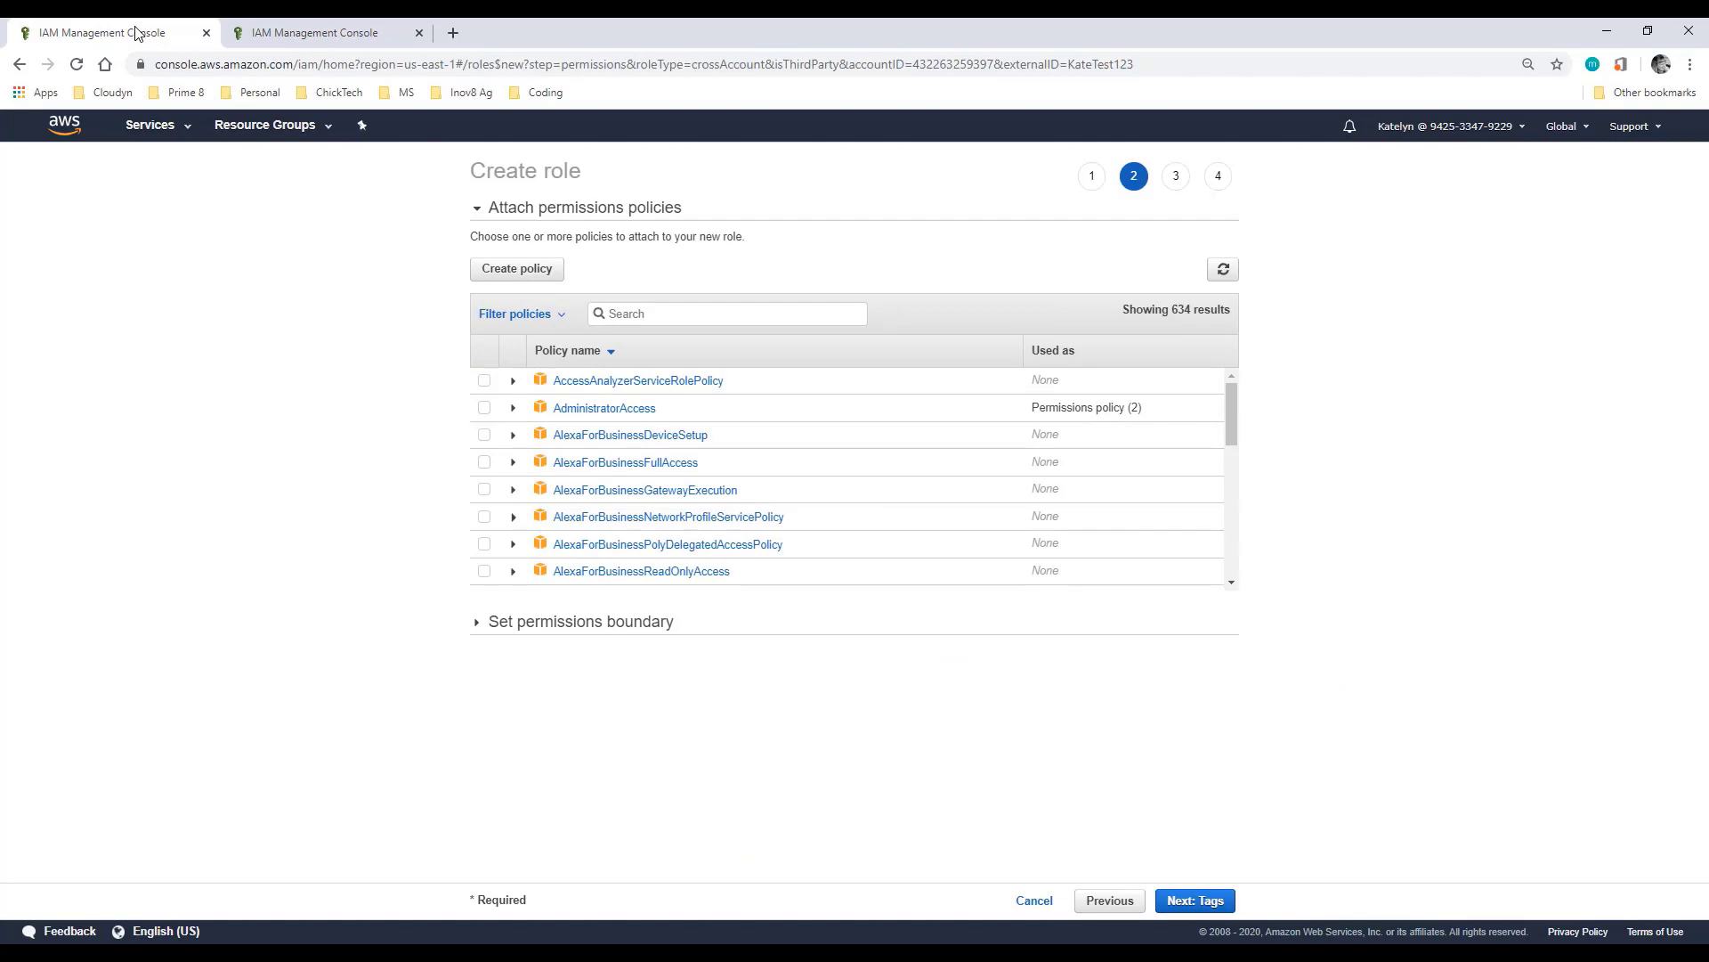
left_click(74, 67)
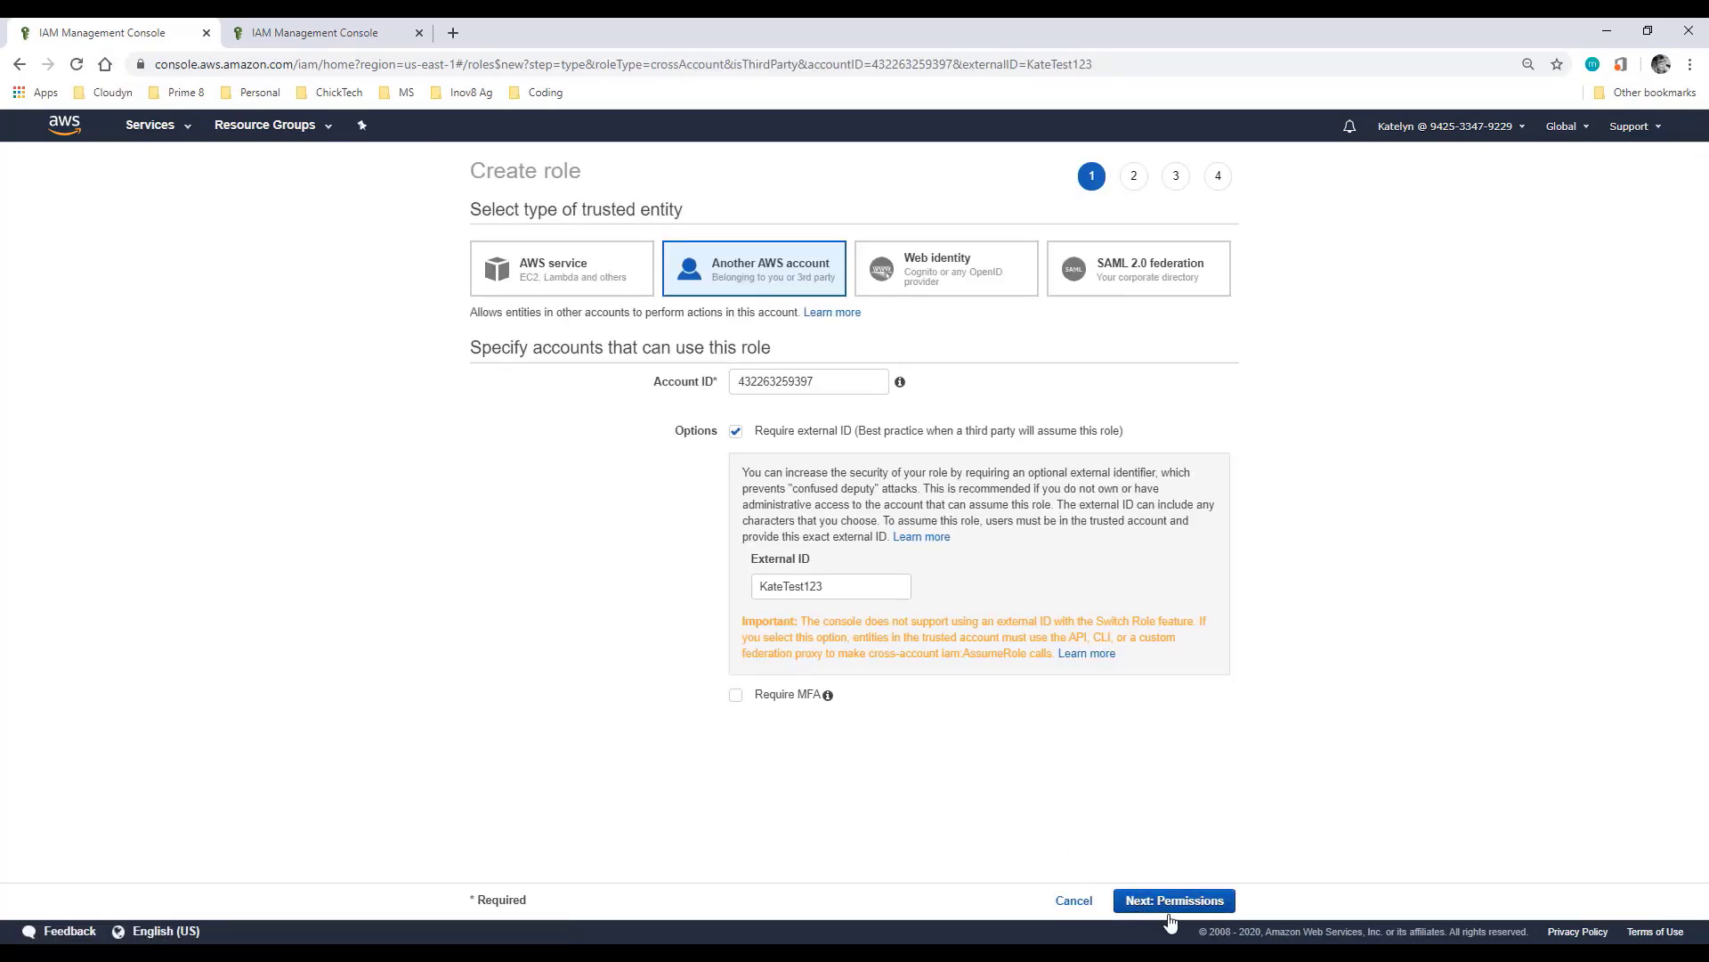
left_click(1169, 907)
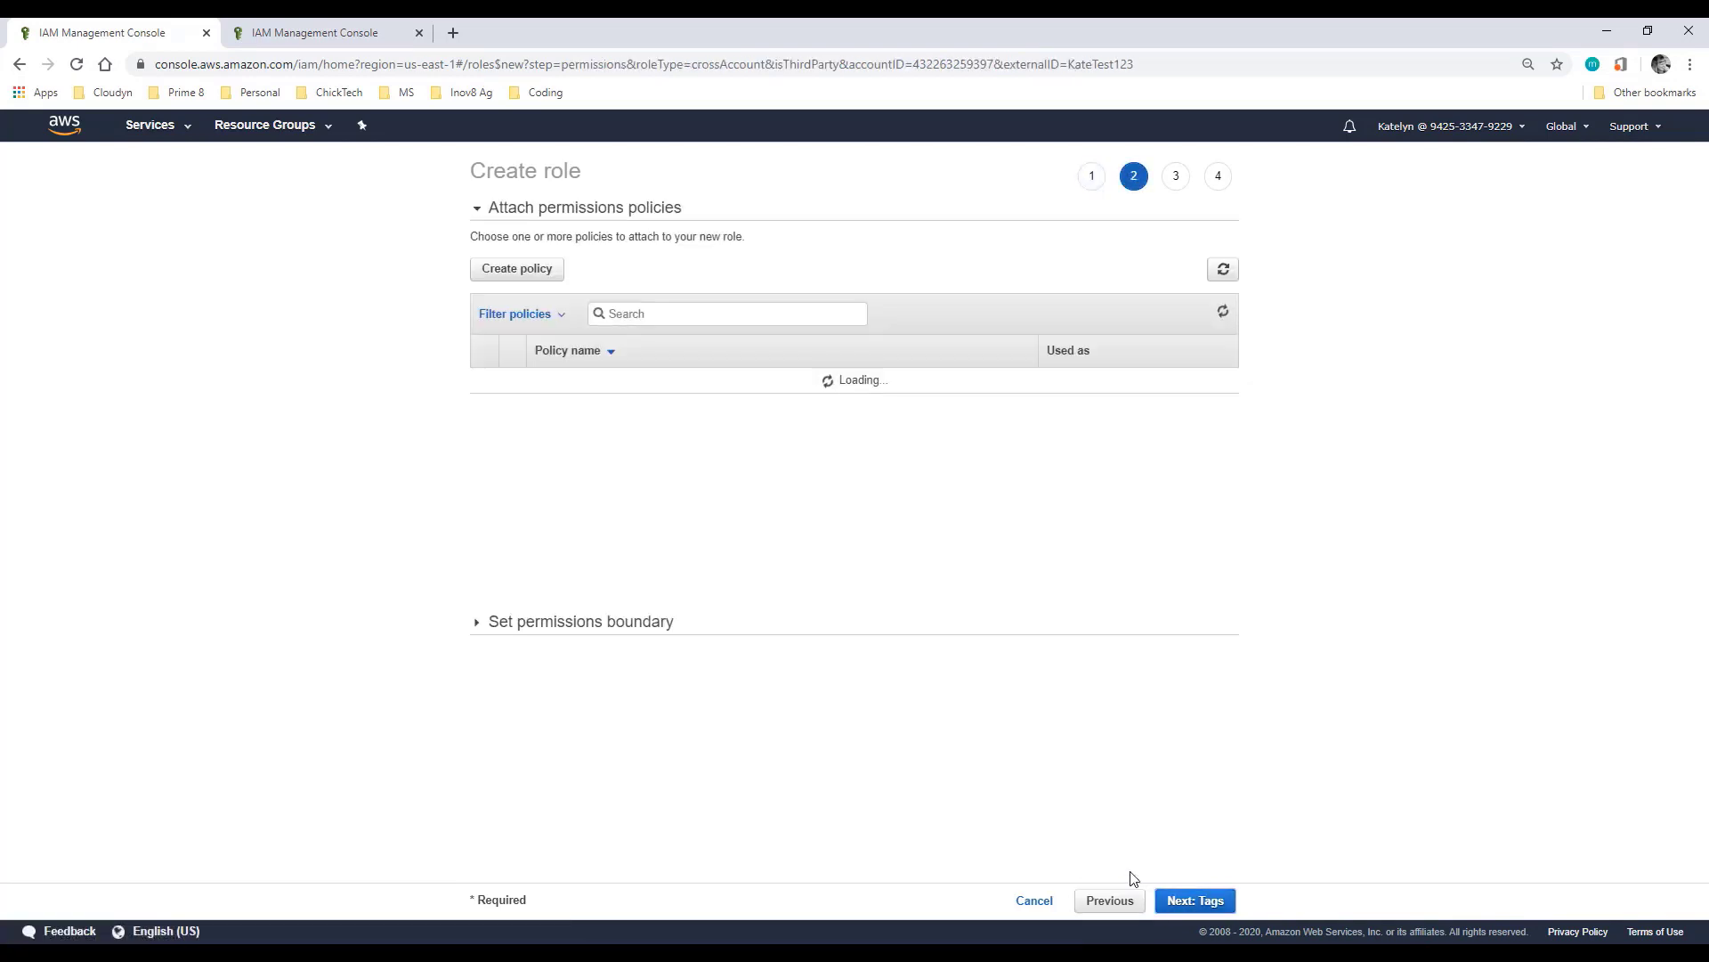
left_click(695, 310)
type("kat")
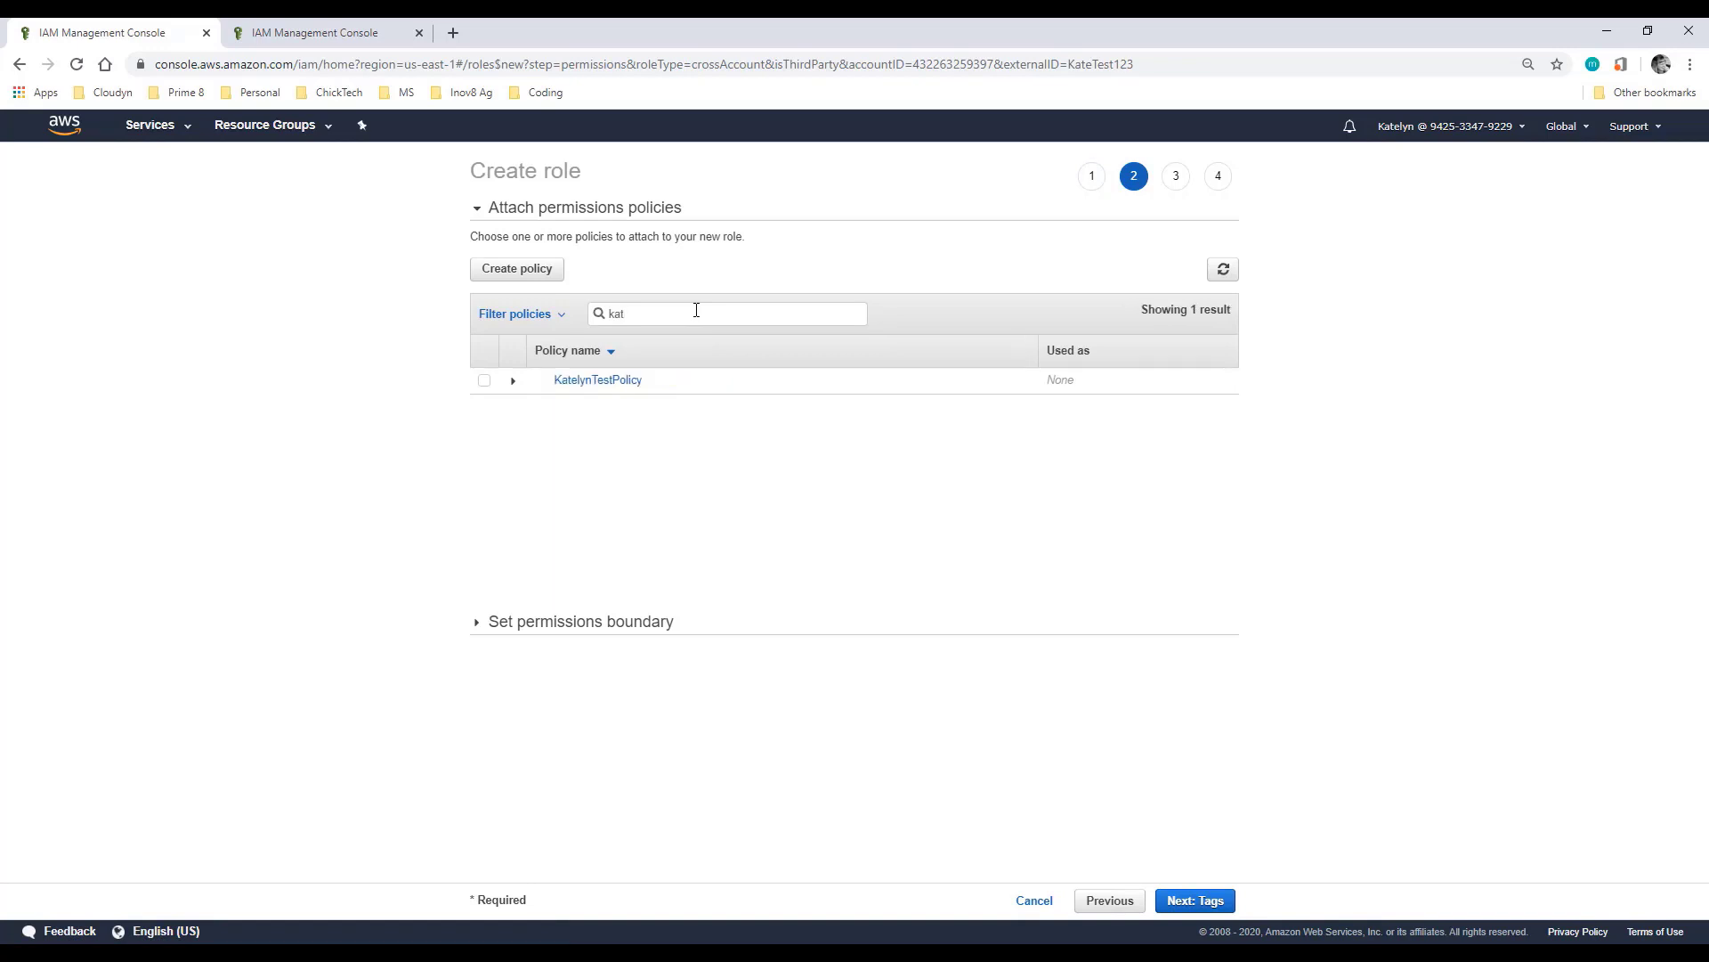
left_click(484, 381)
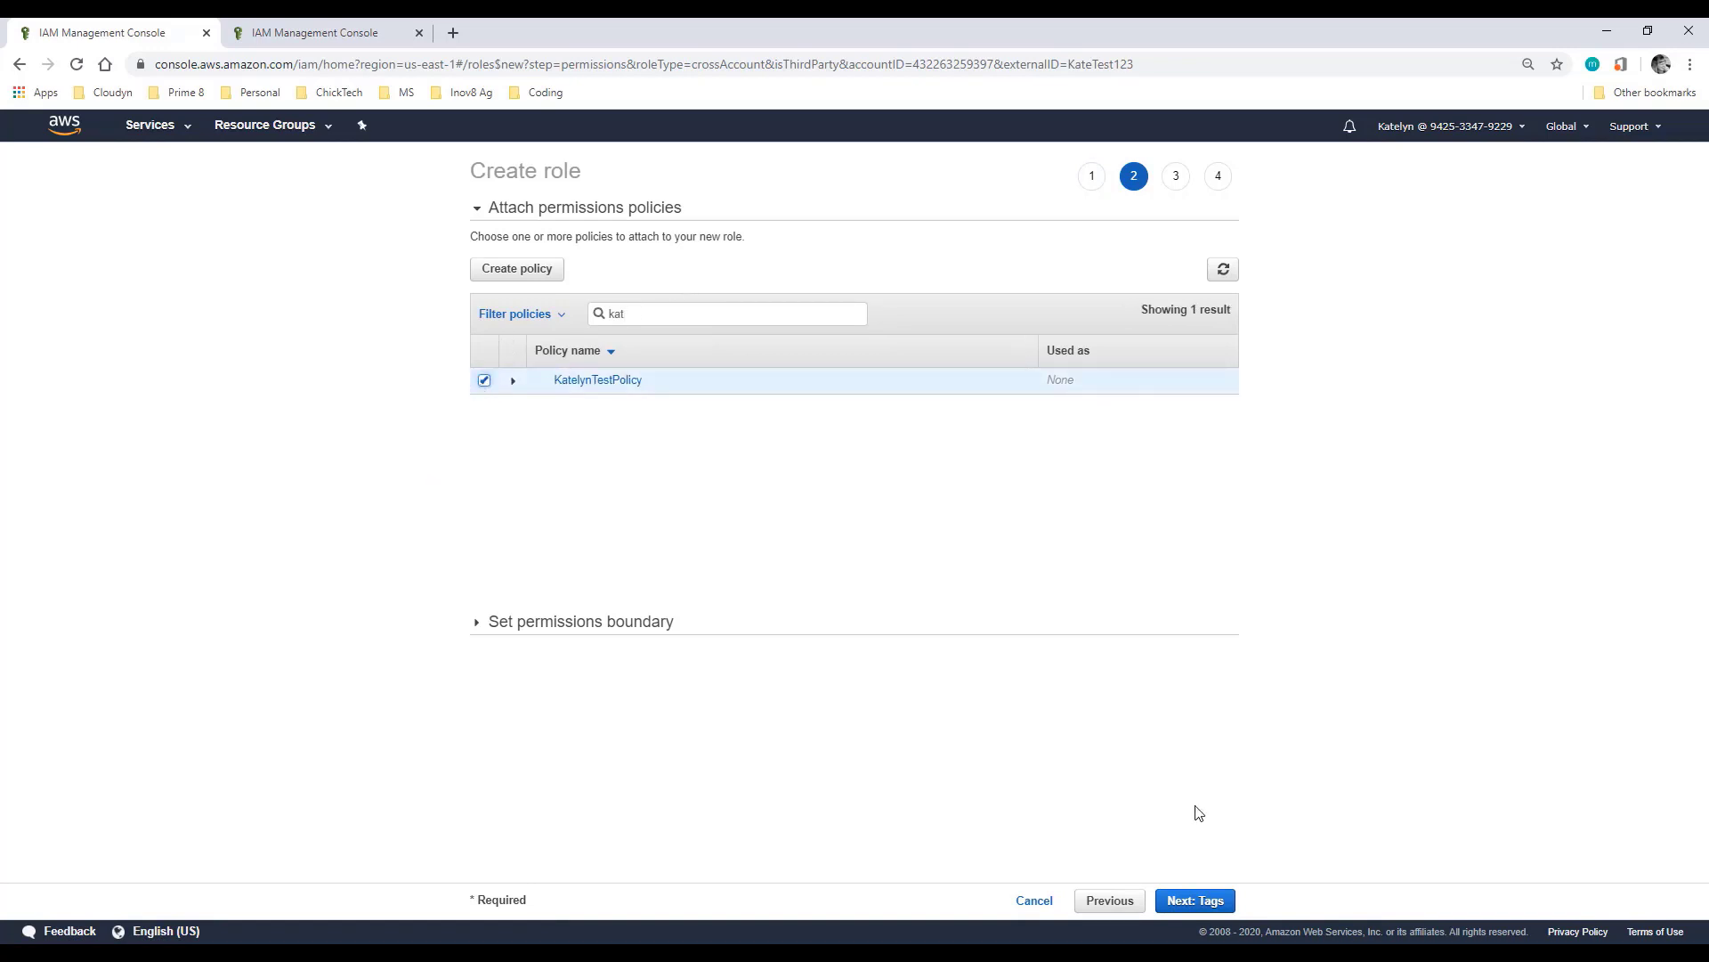
Step: Skip tags, name the role KatelynTestRole, and create it
left_click(1199, 904)
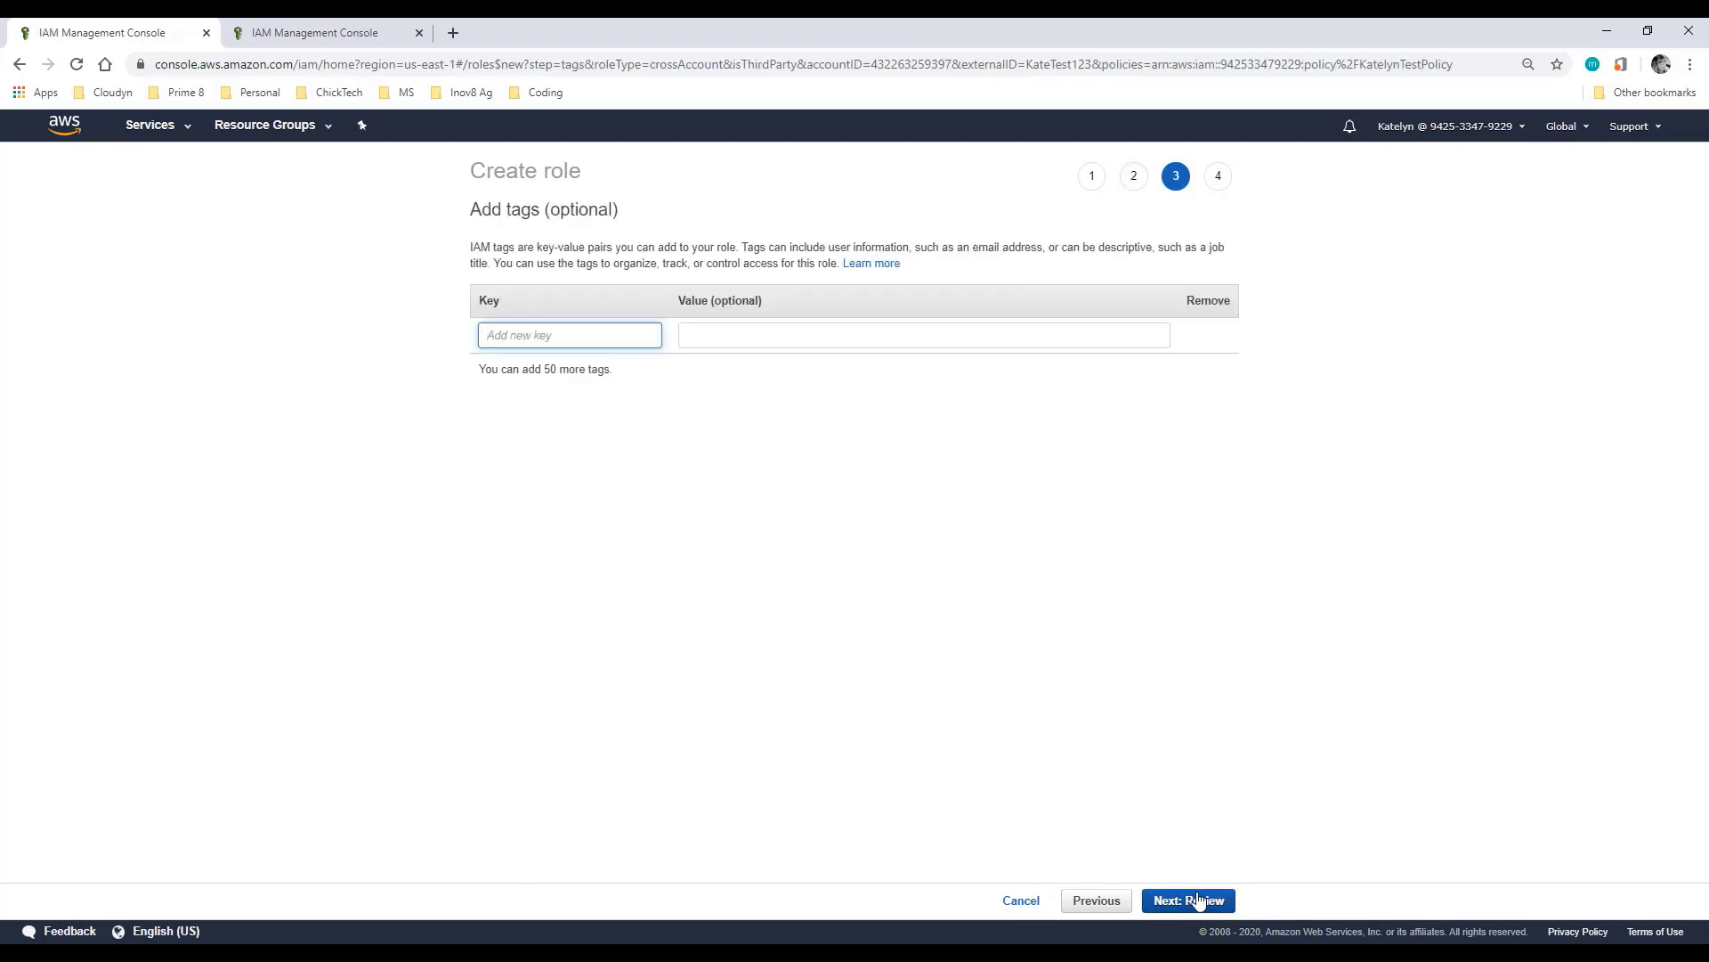
left_click(1195, 903)
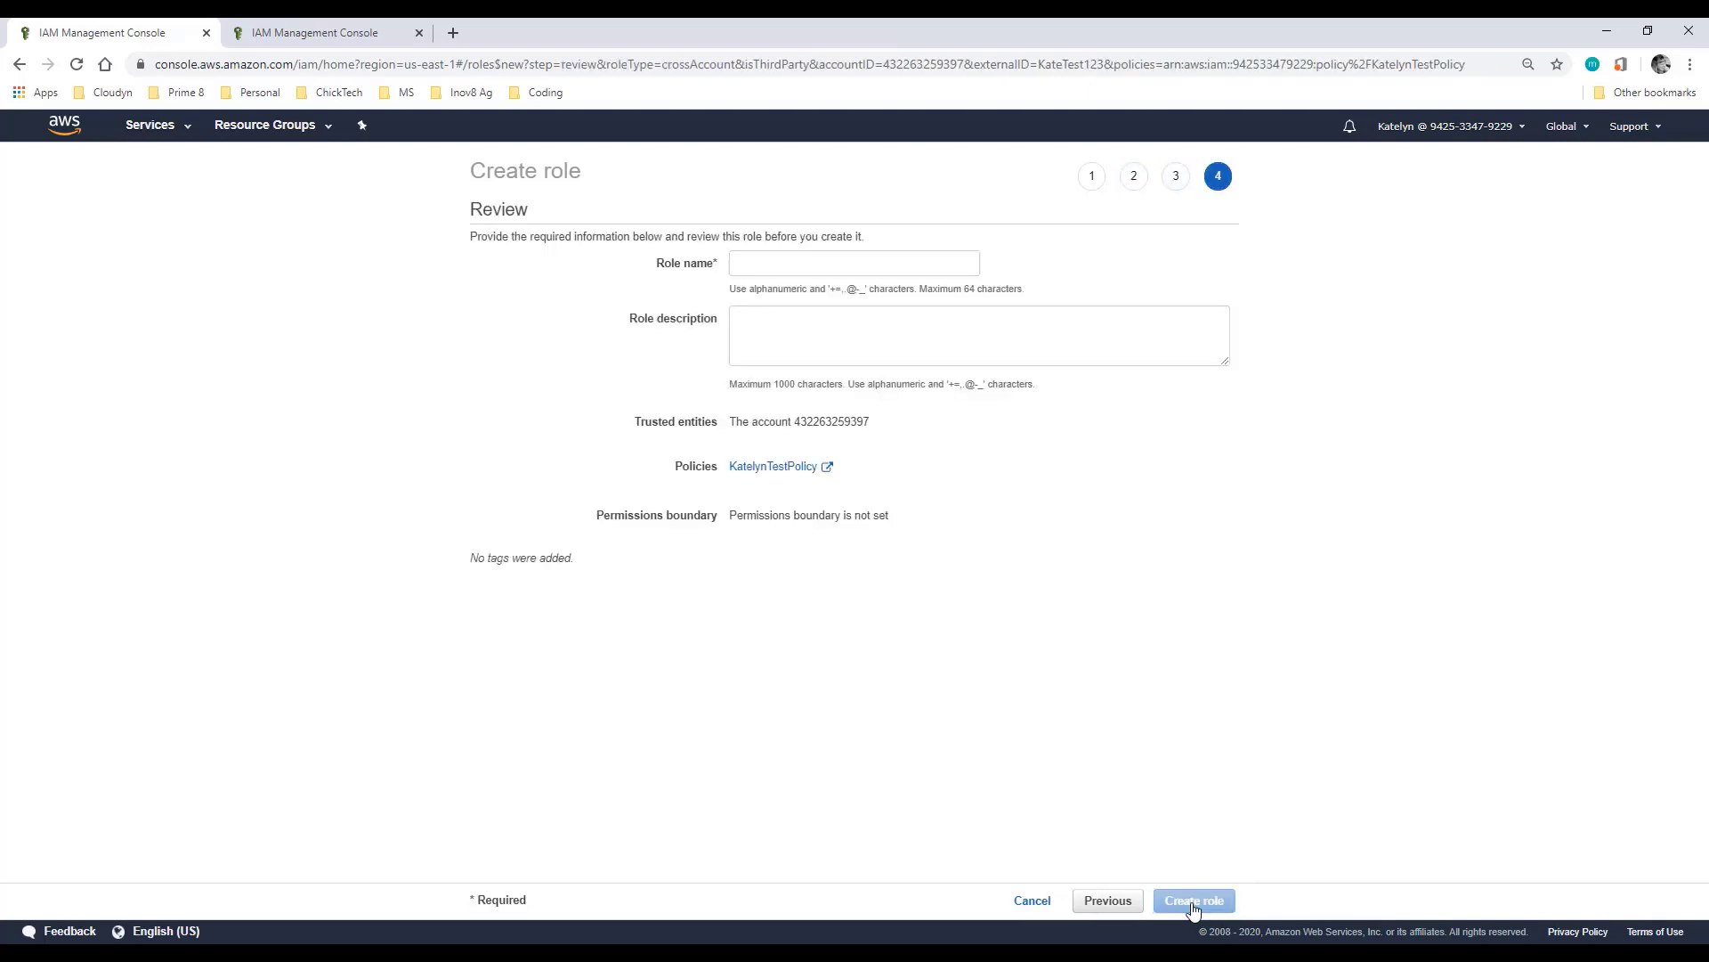
left_click(837, 262)
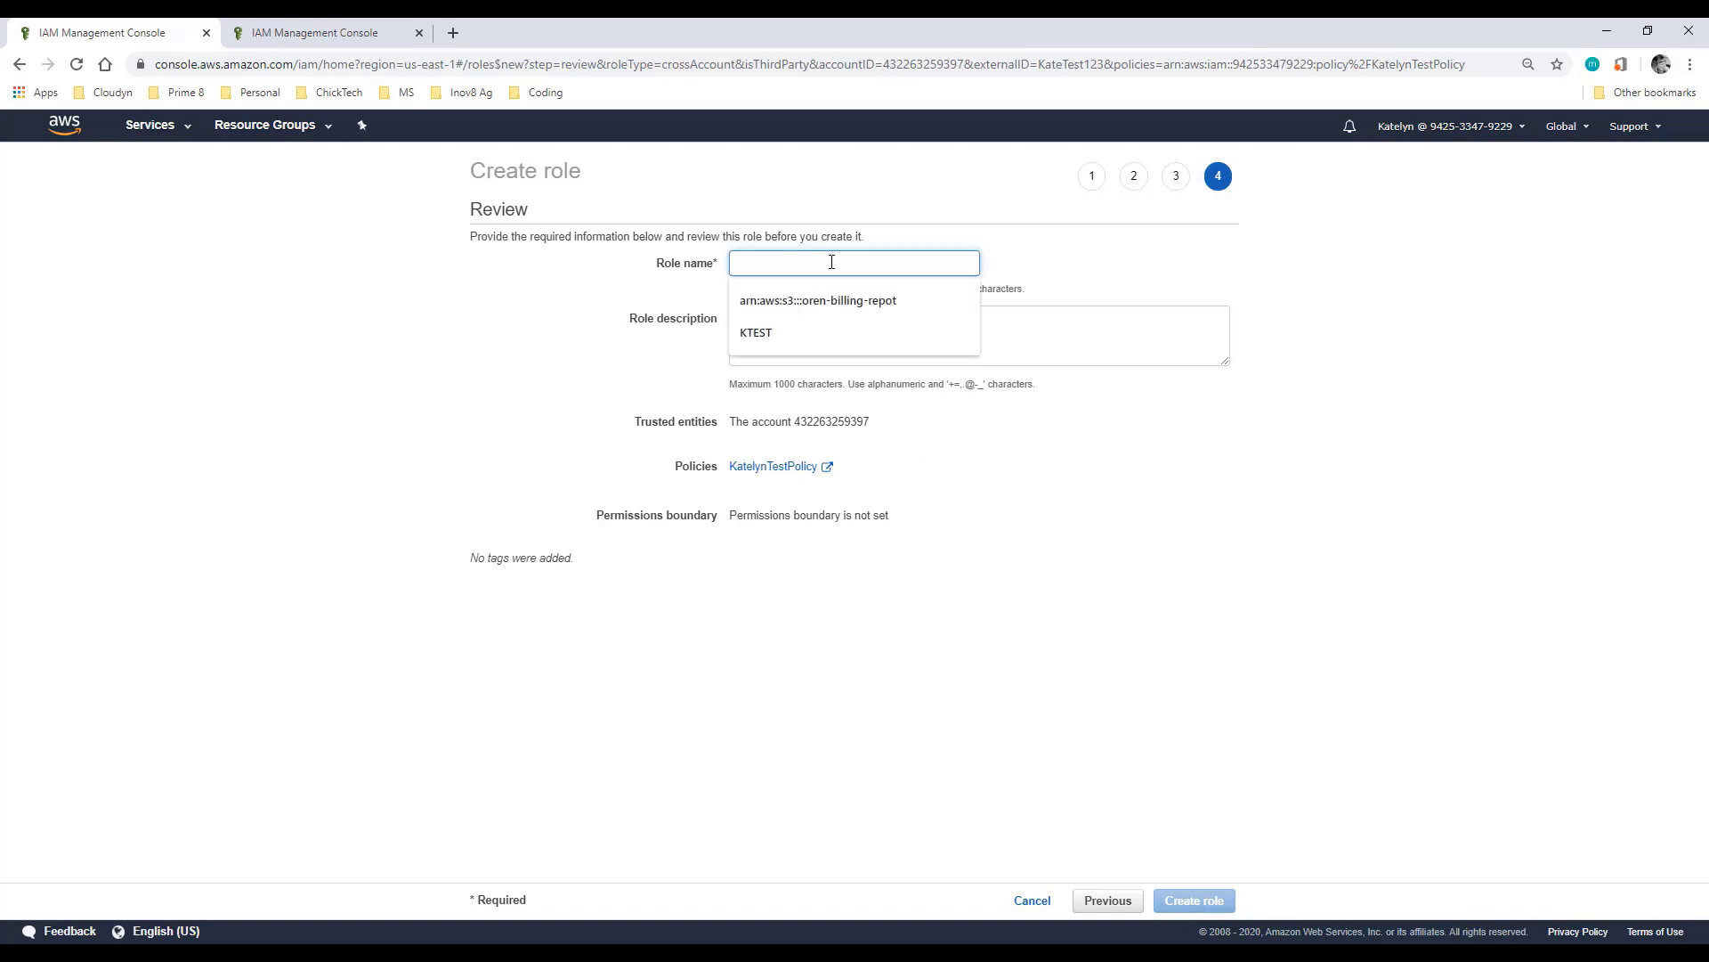
type("Kat")
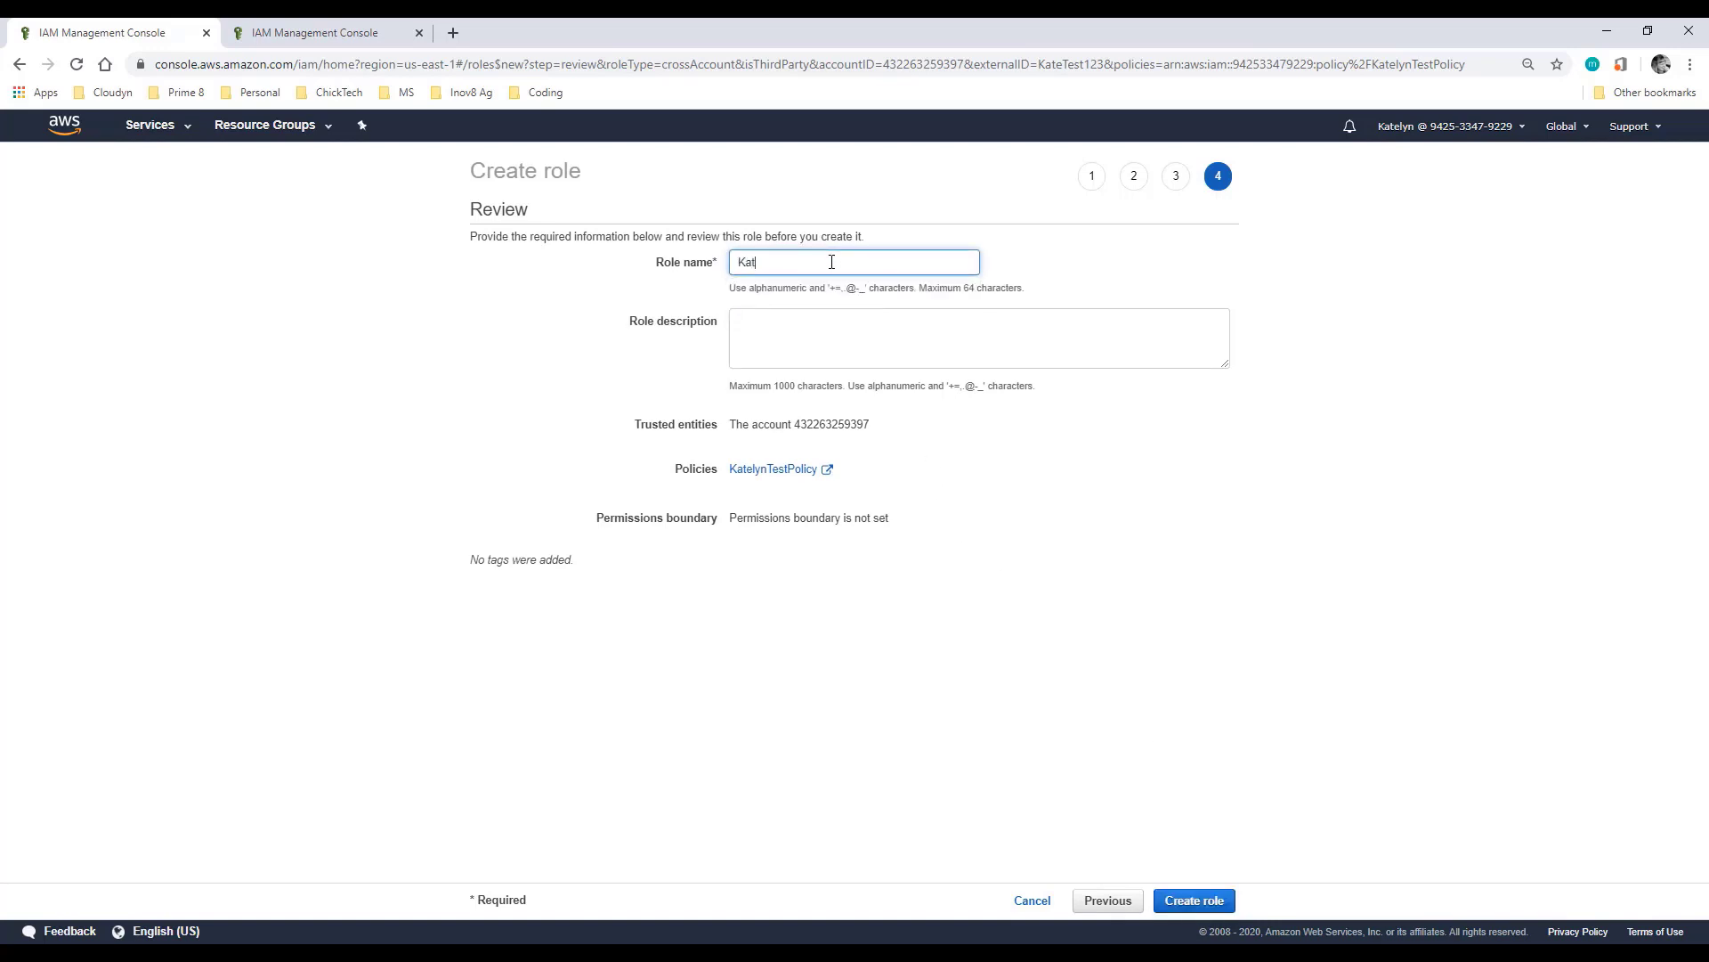
type("elynTestRole")
left_click(1193, 901)
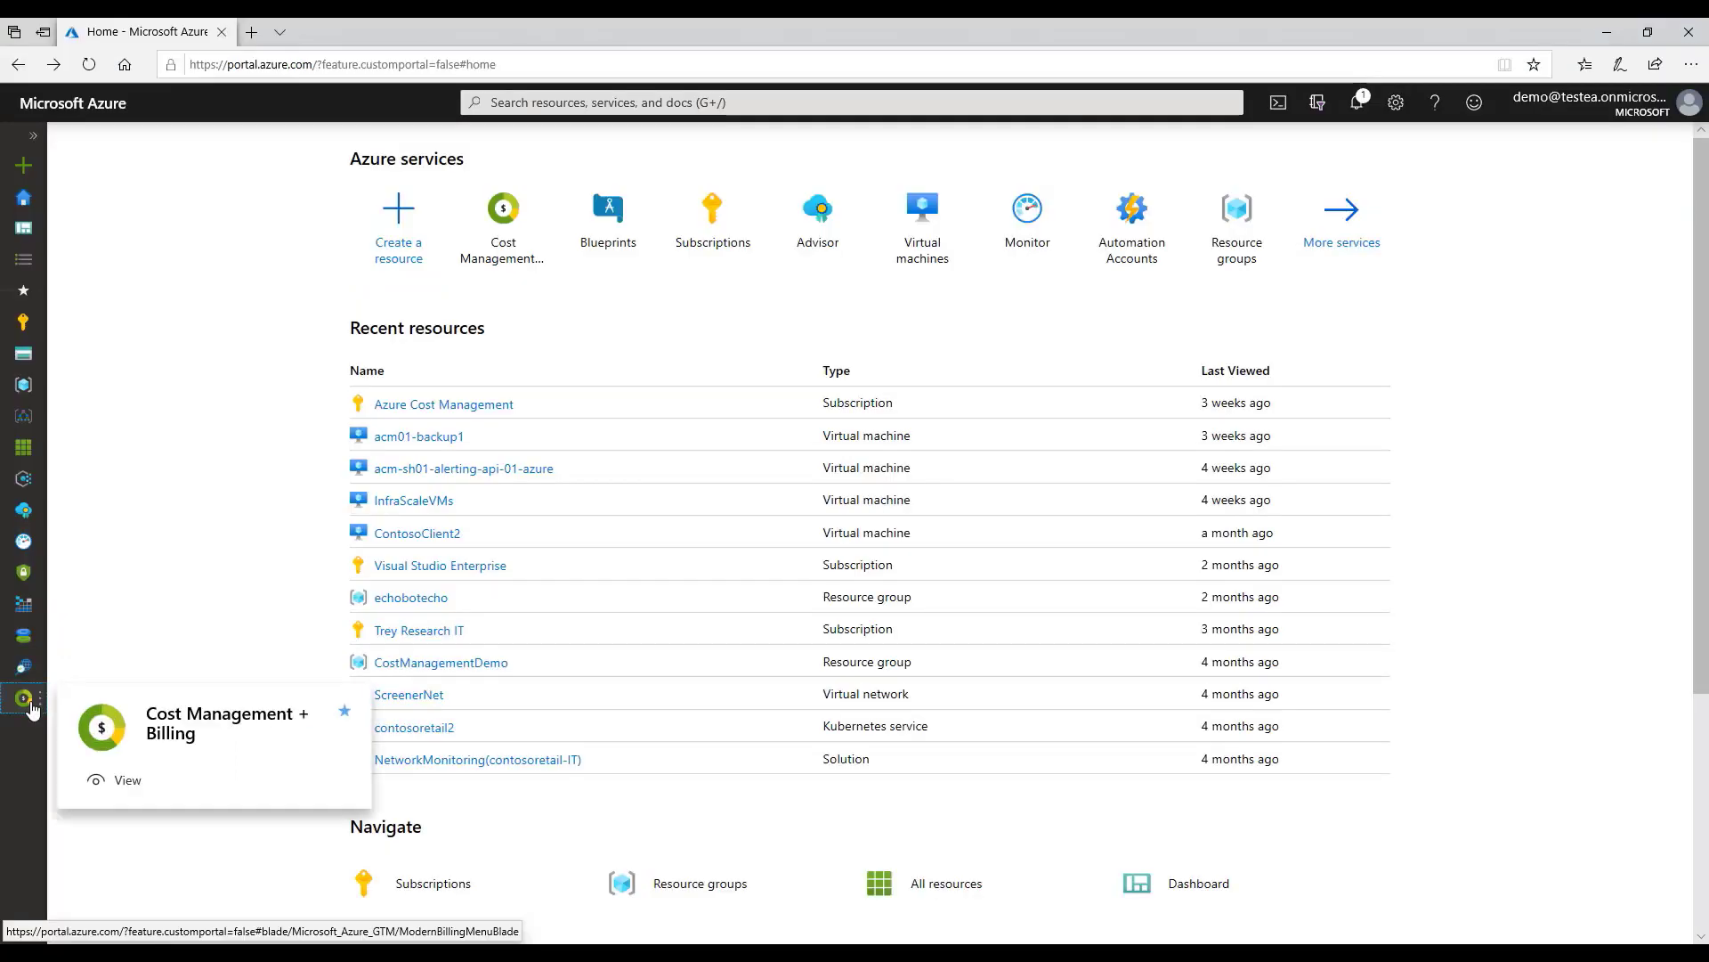
Step: Start a new connector from Cost Management's Connectors for AWS list for Contoso (Demo)
left_click(25, 700)
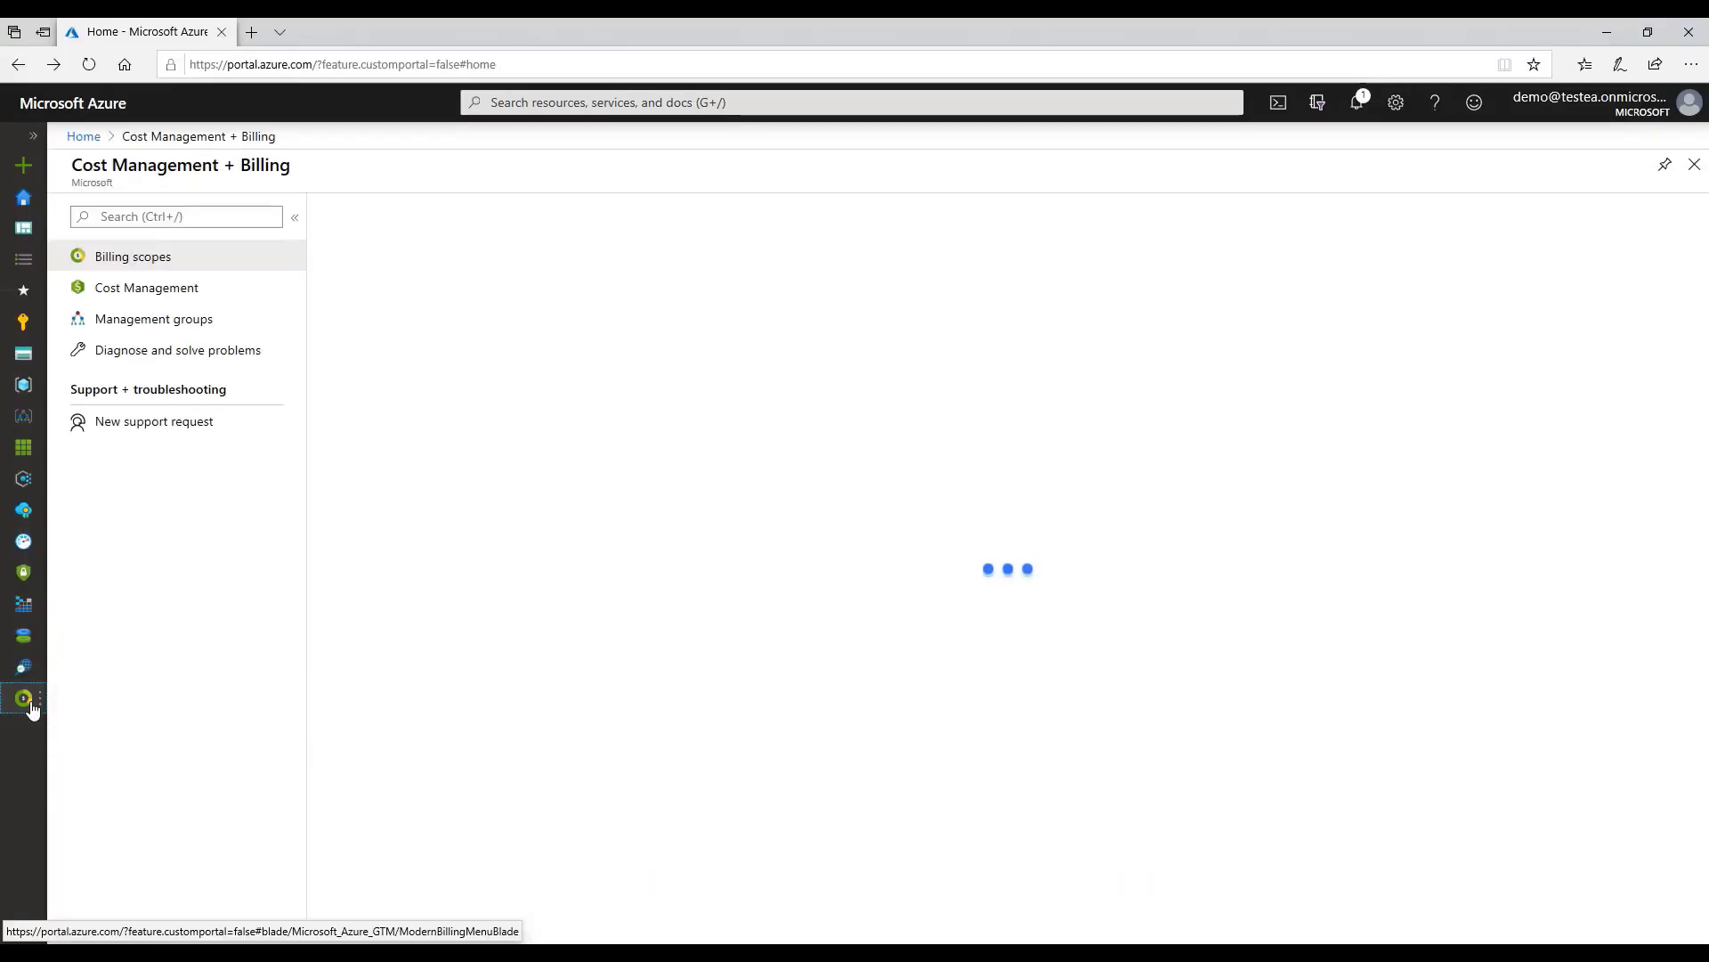
left_click(177, 290)
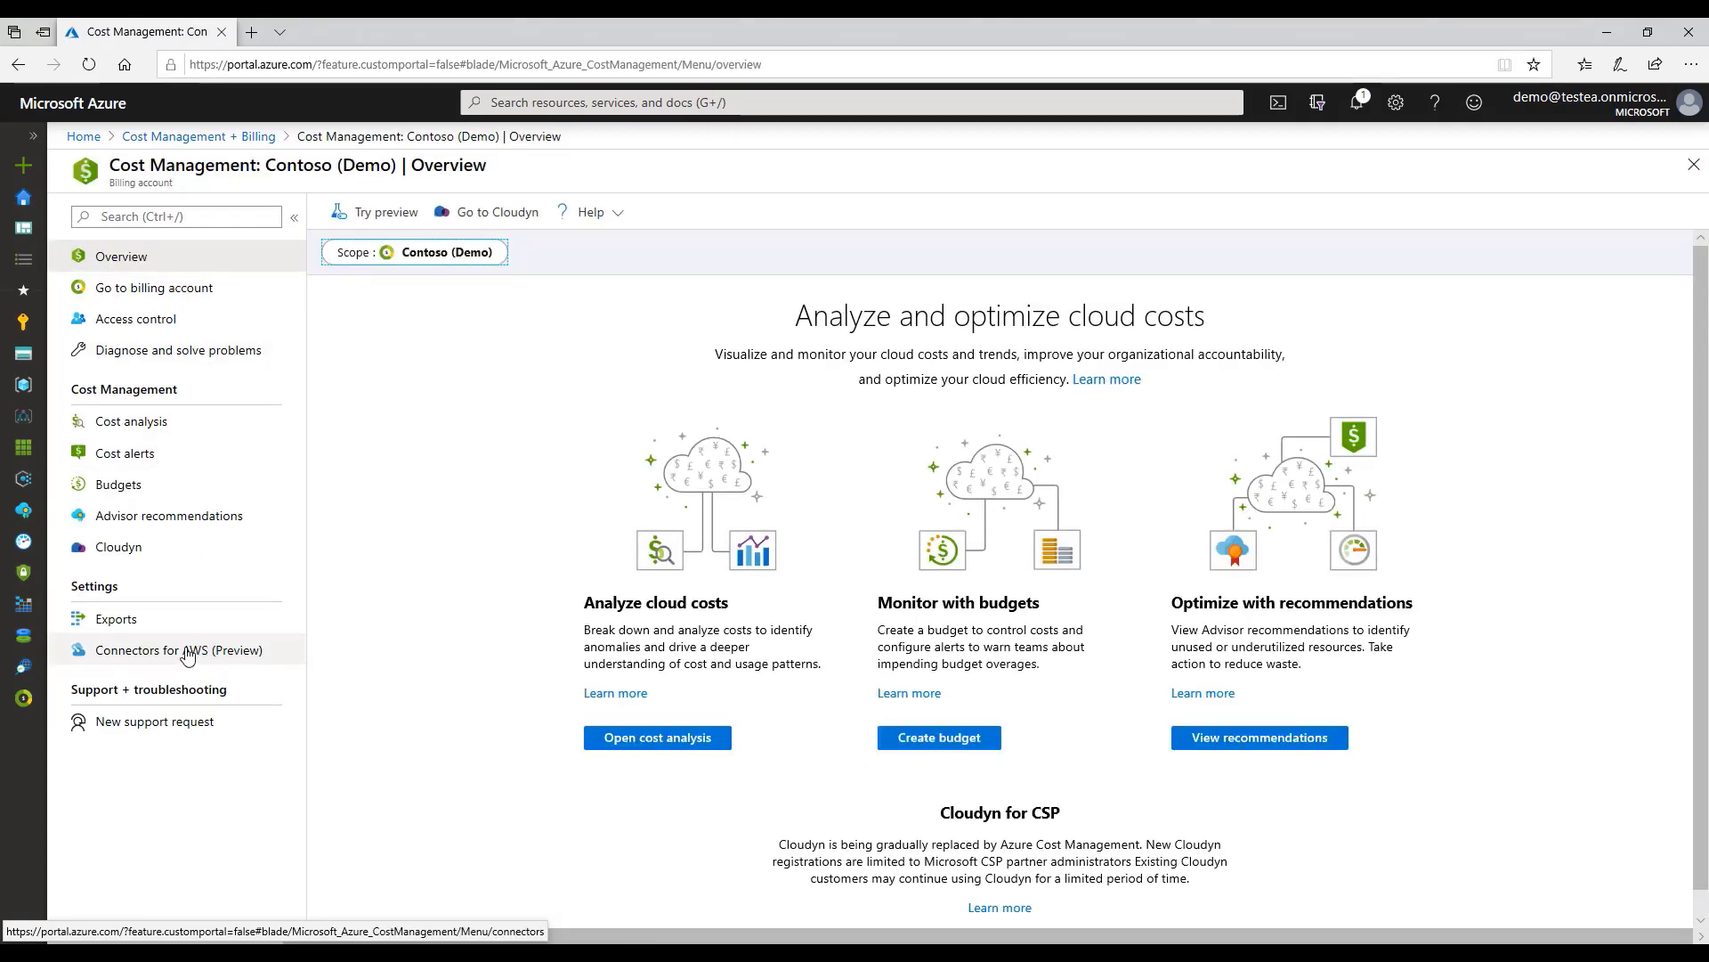
left_click(188, 653)
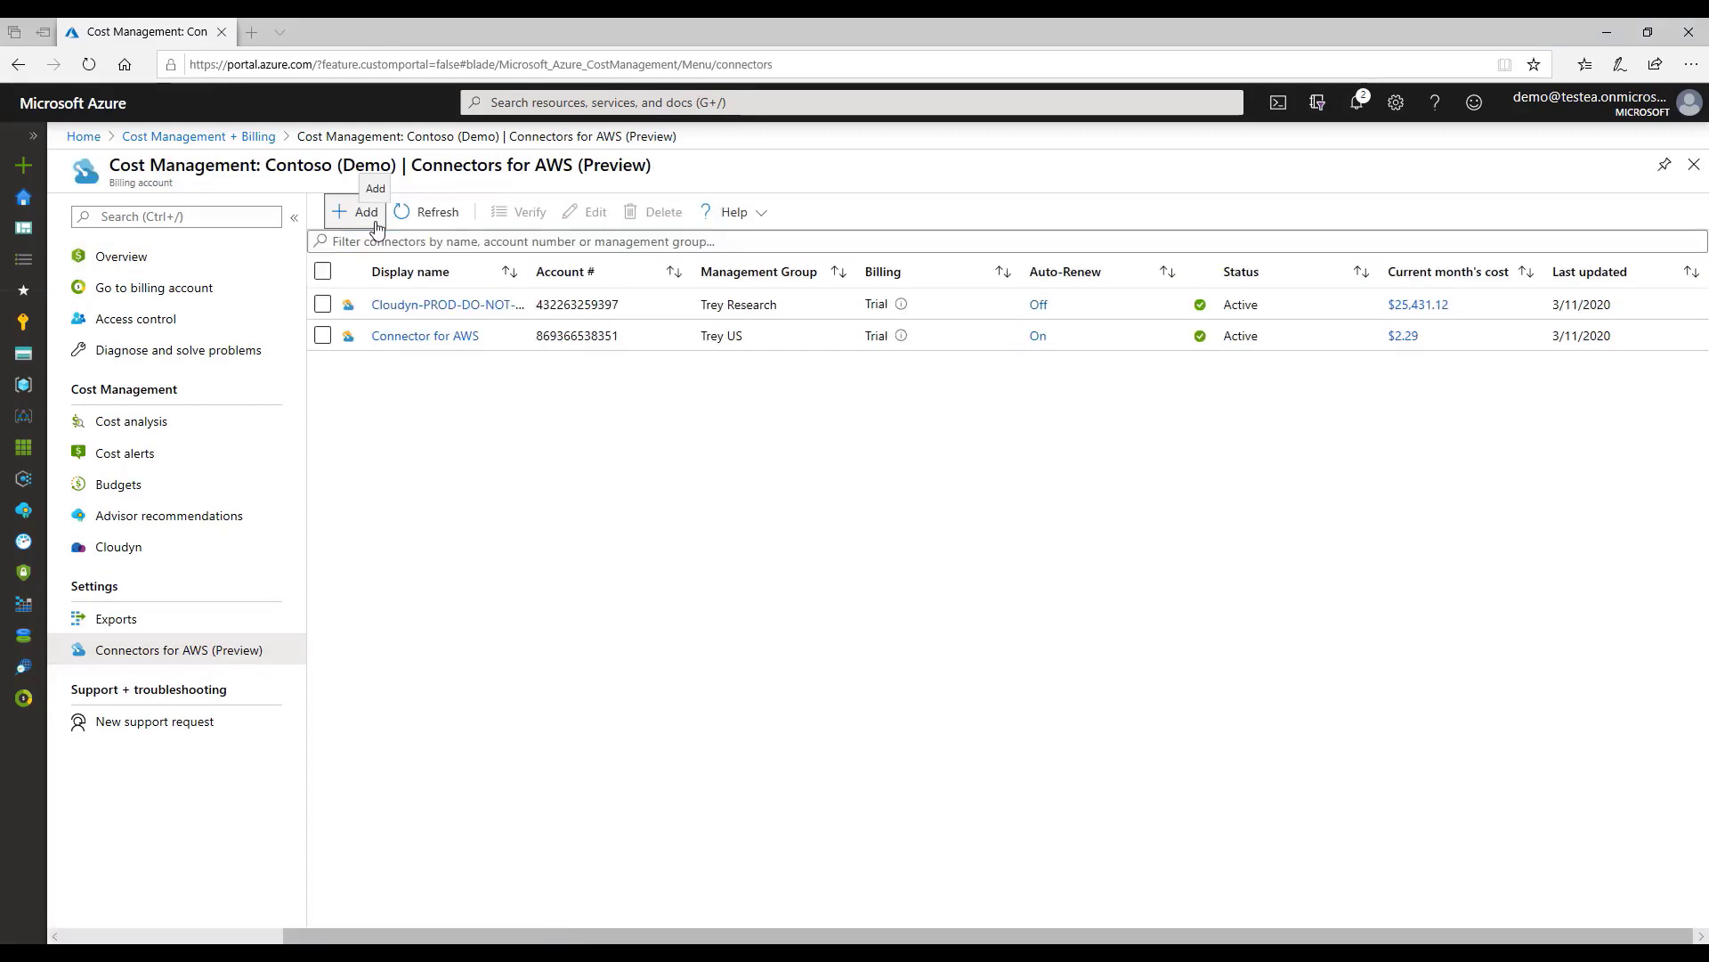
left_click(376, 226)
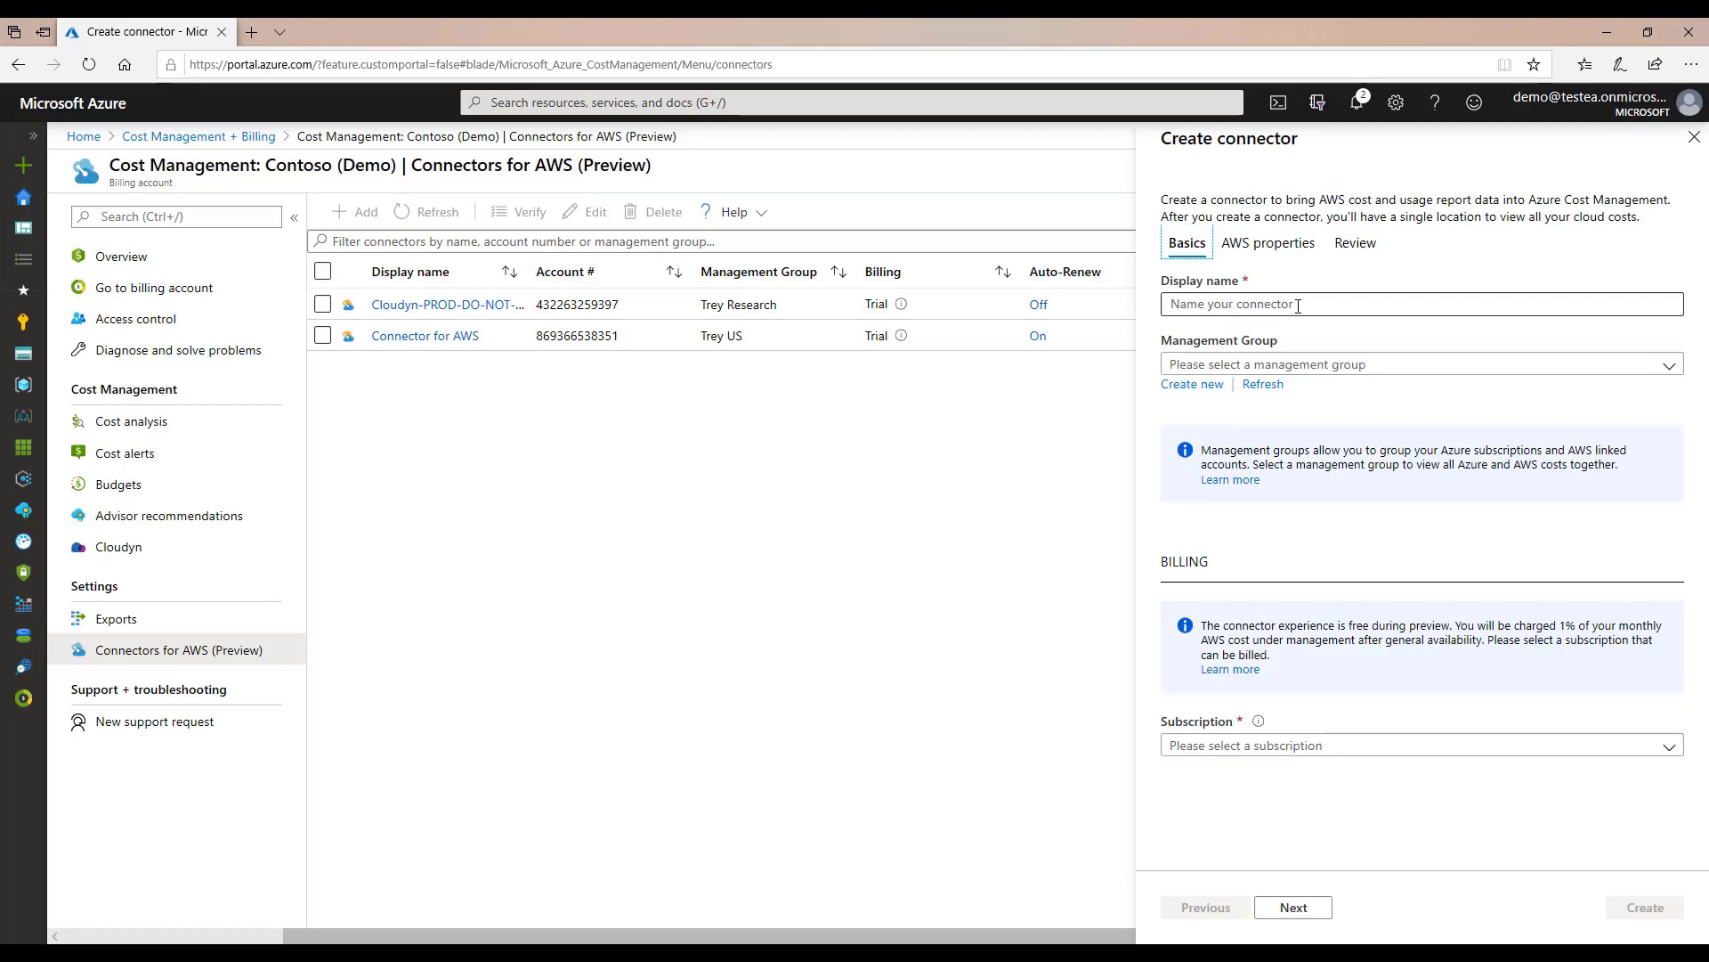
Step: Name the connector Test, assign it to Accounting, and choose the Trey Research R&D Playground subscription
left_click(1298, 306)
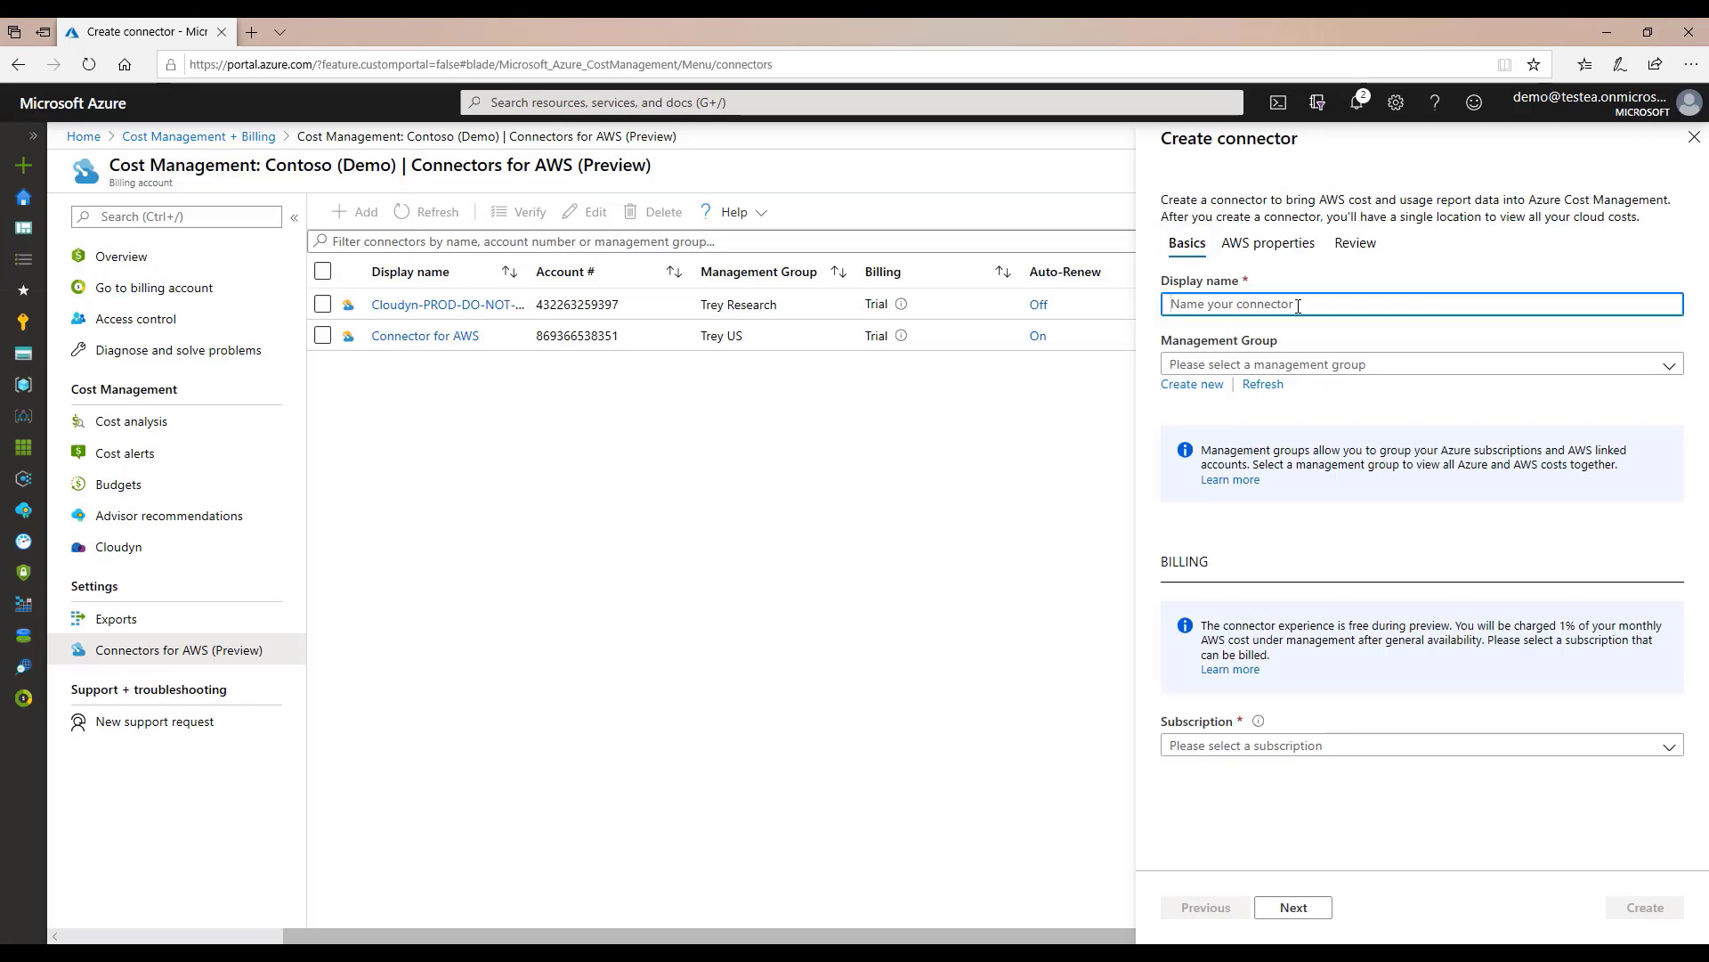
type("Test")
left_click(1334, 343)
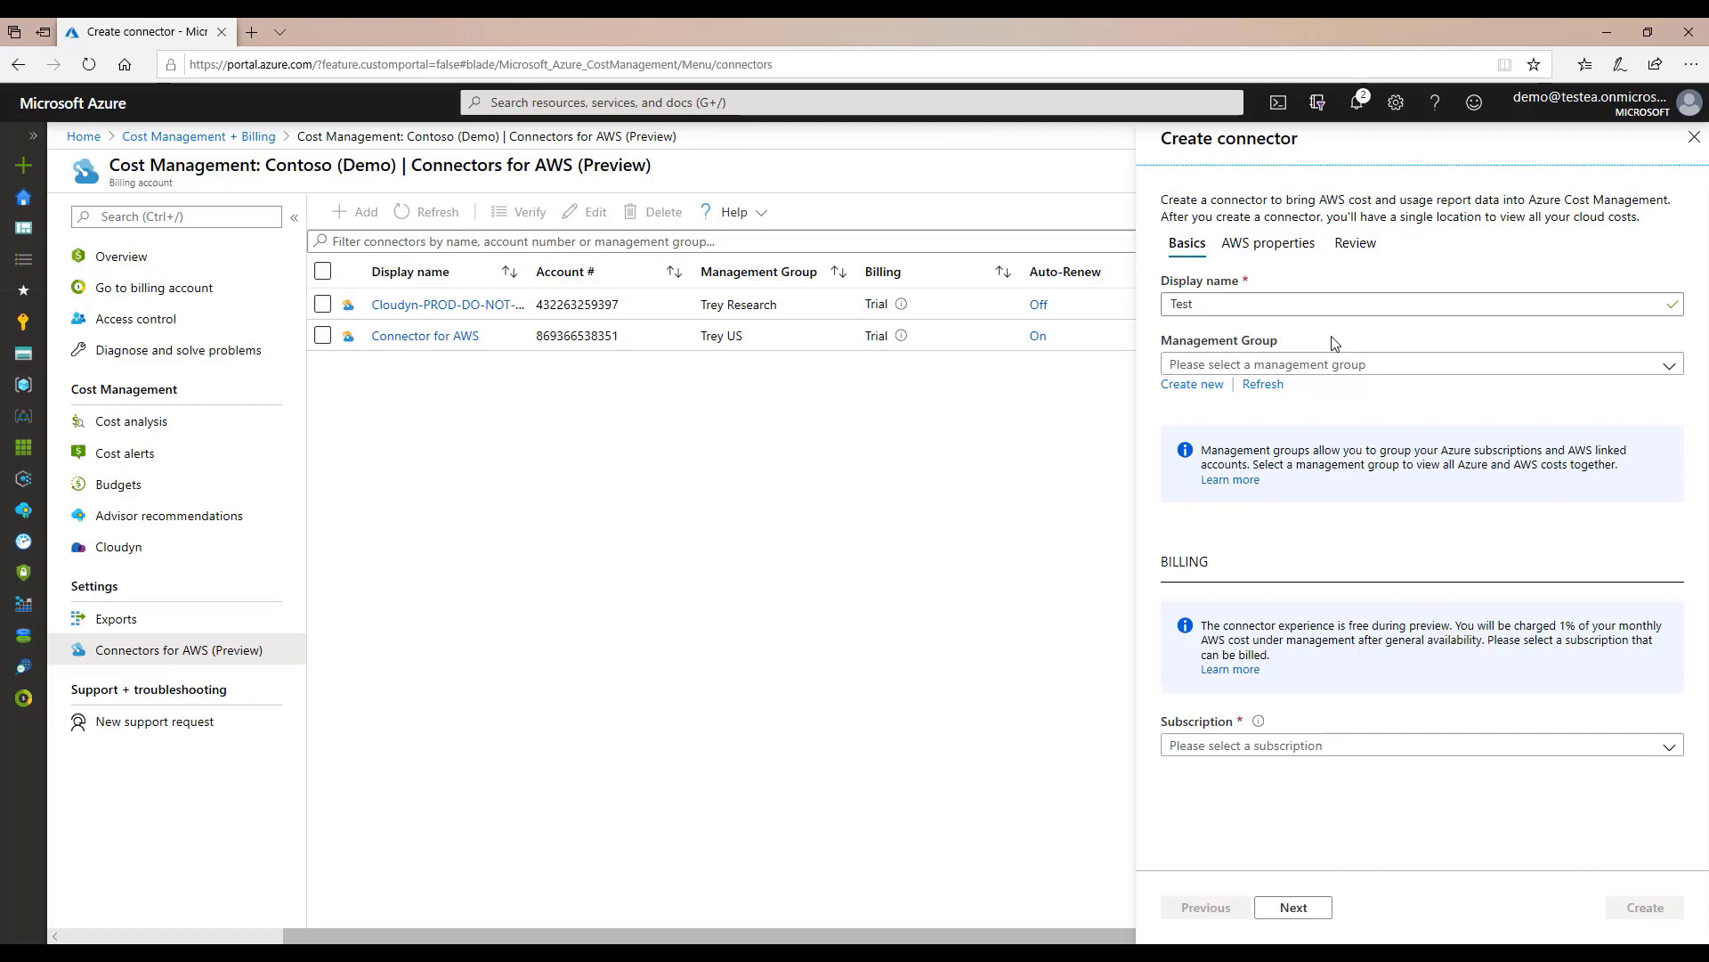
left_click(1346, 365)
left_click(1344, 388)
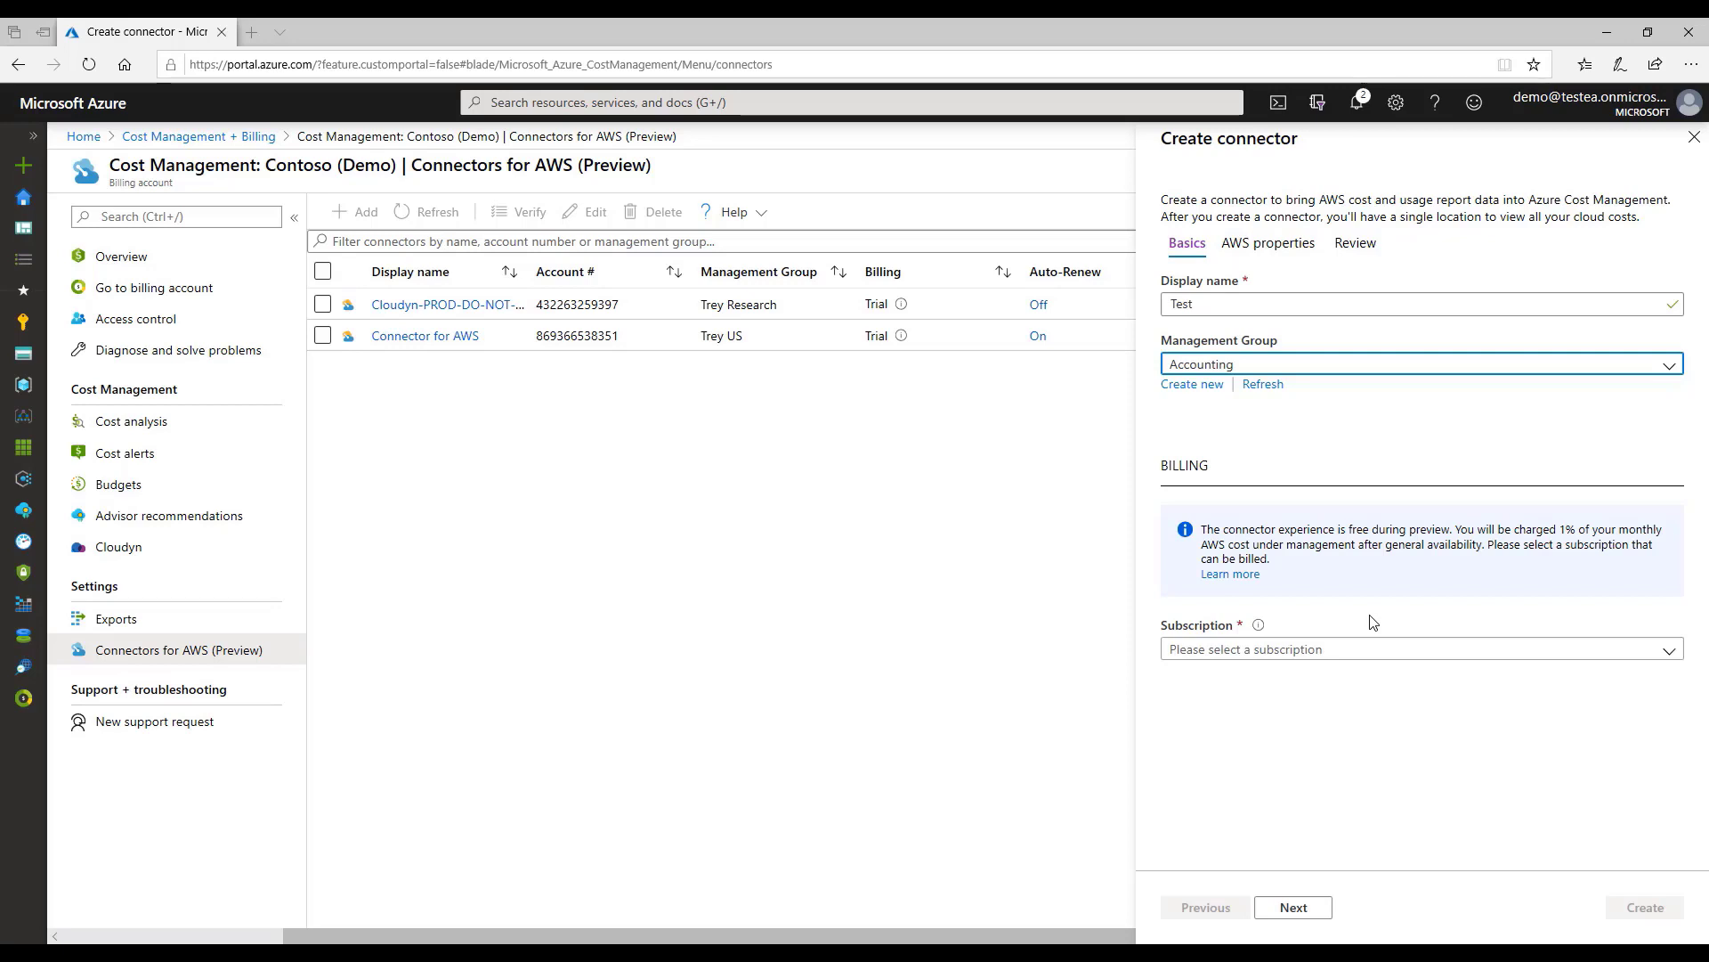
left_click(1377, 650)
left_click(1371, 676)
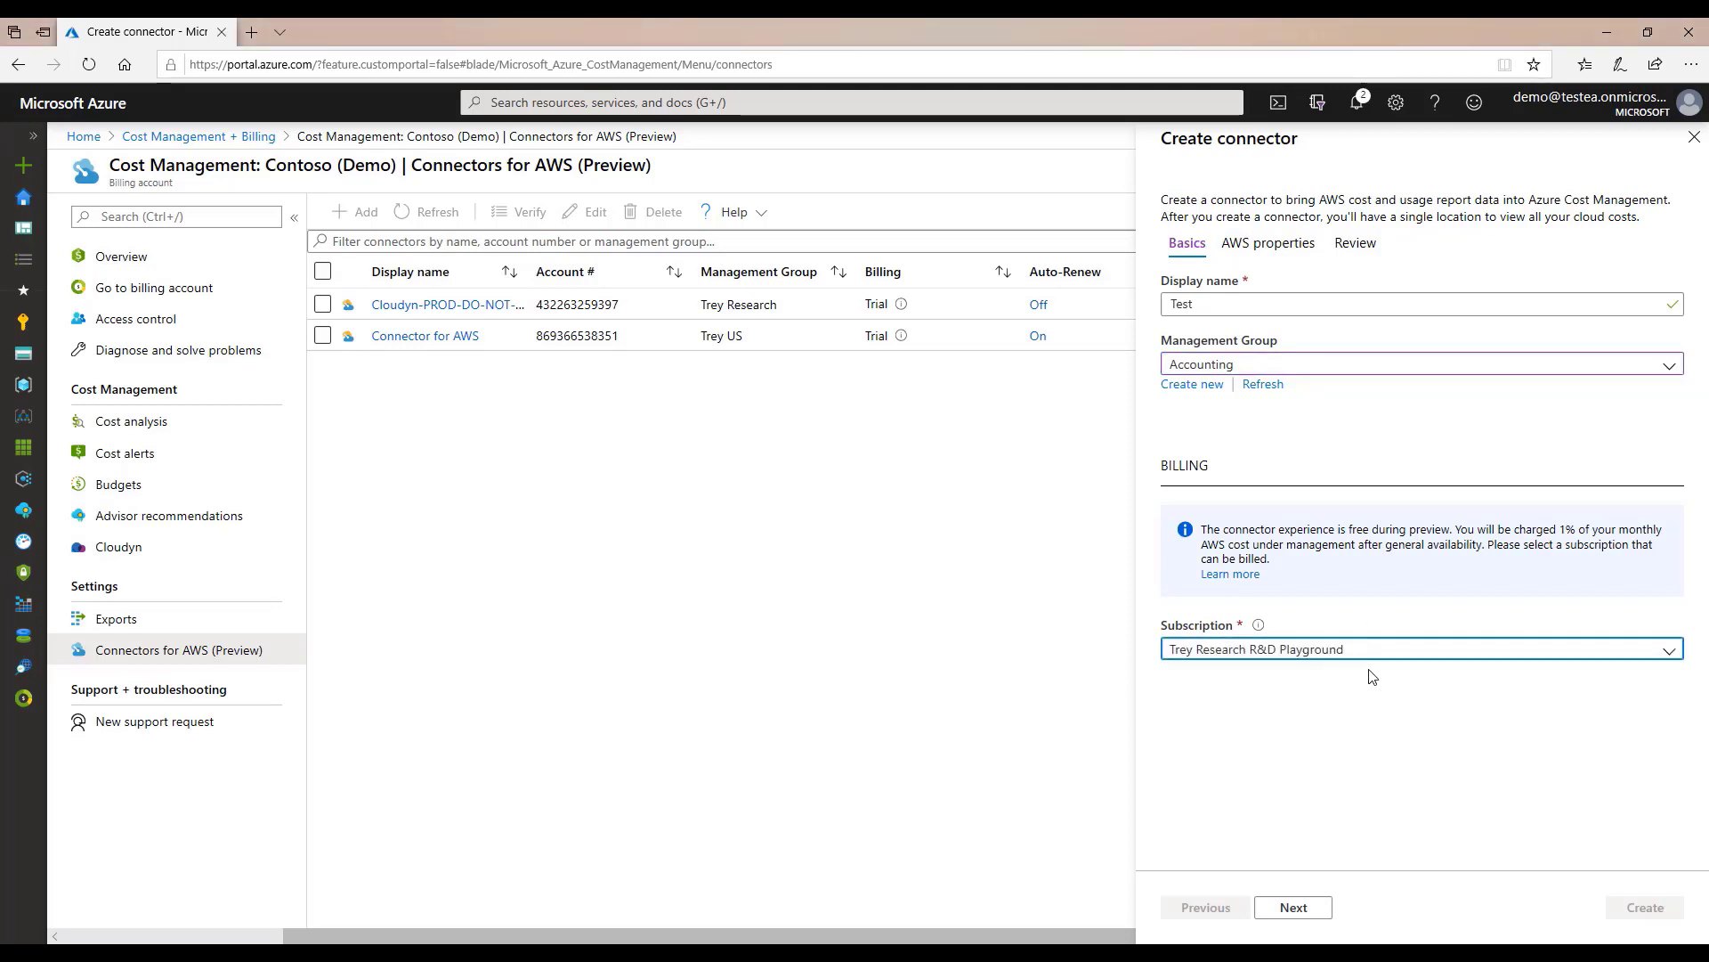
Step: Paste the role ARN, external ID and report name KatelynTEST, then review and create the connector
left_click(1306, 921)
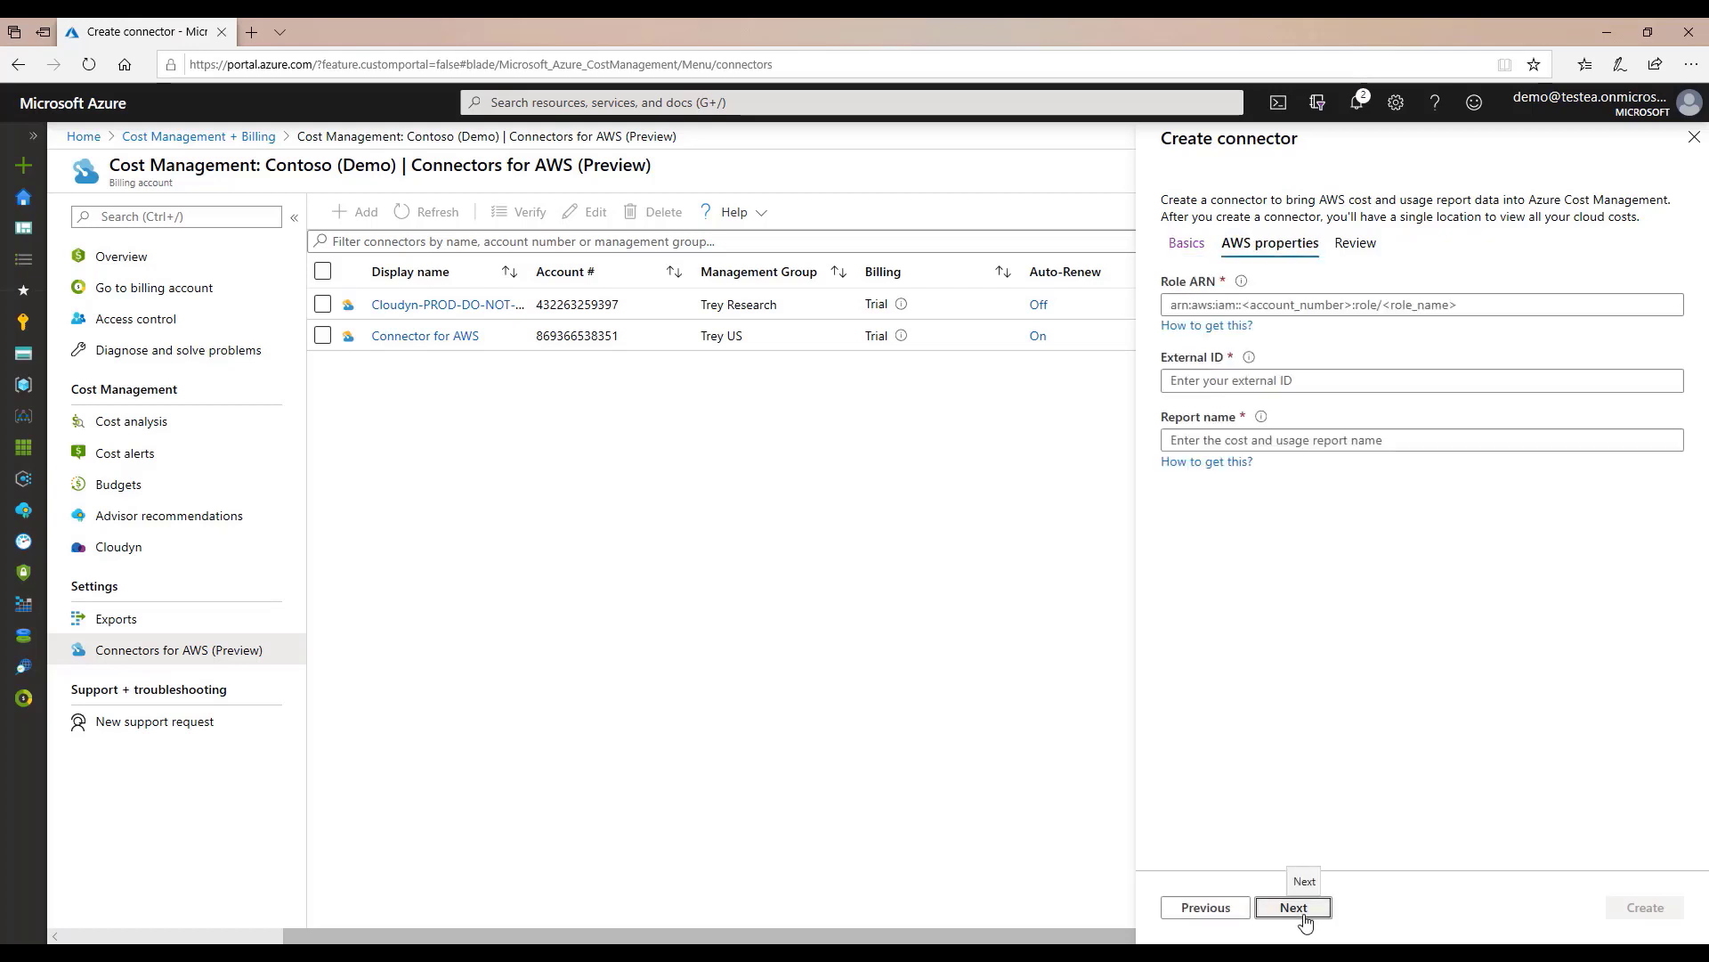
left_click(1359, 312)
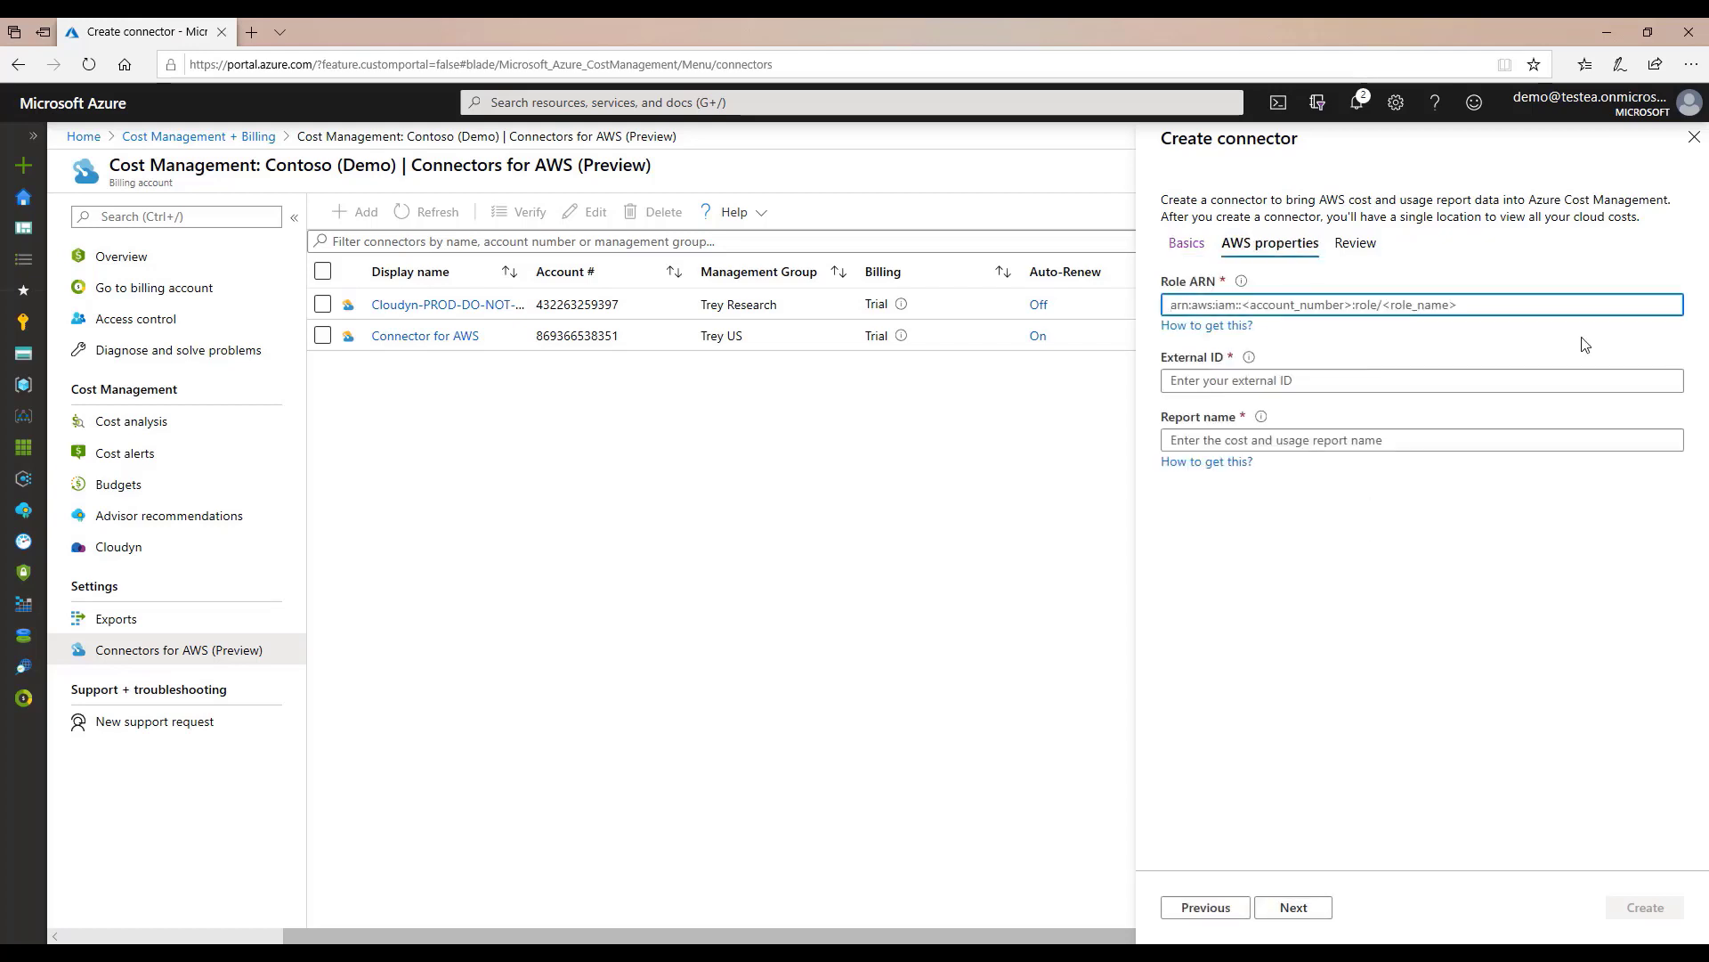
key("ctrl+v")
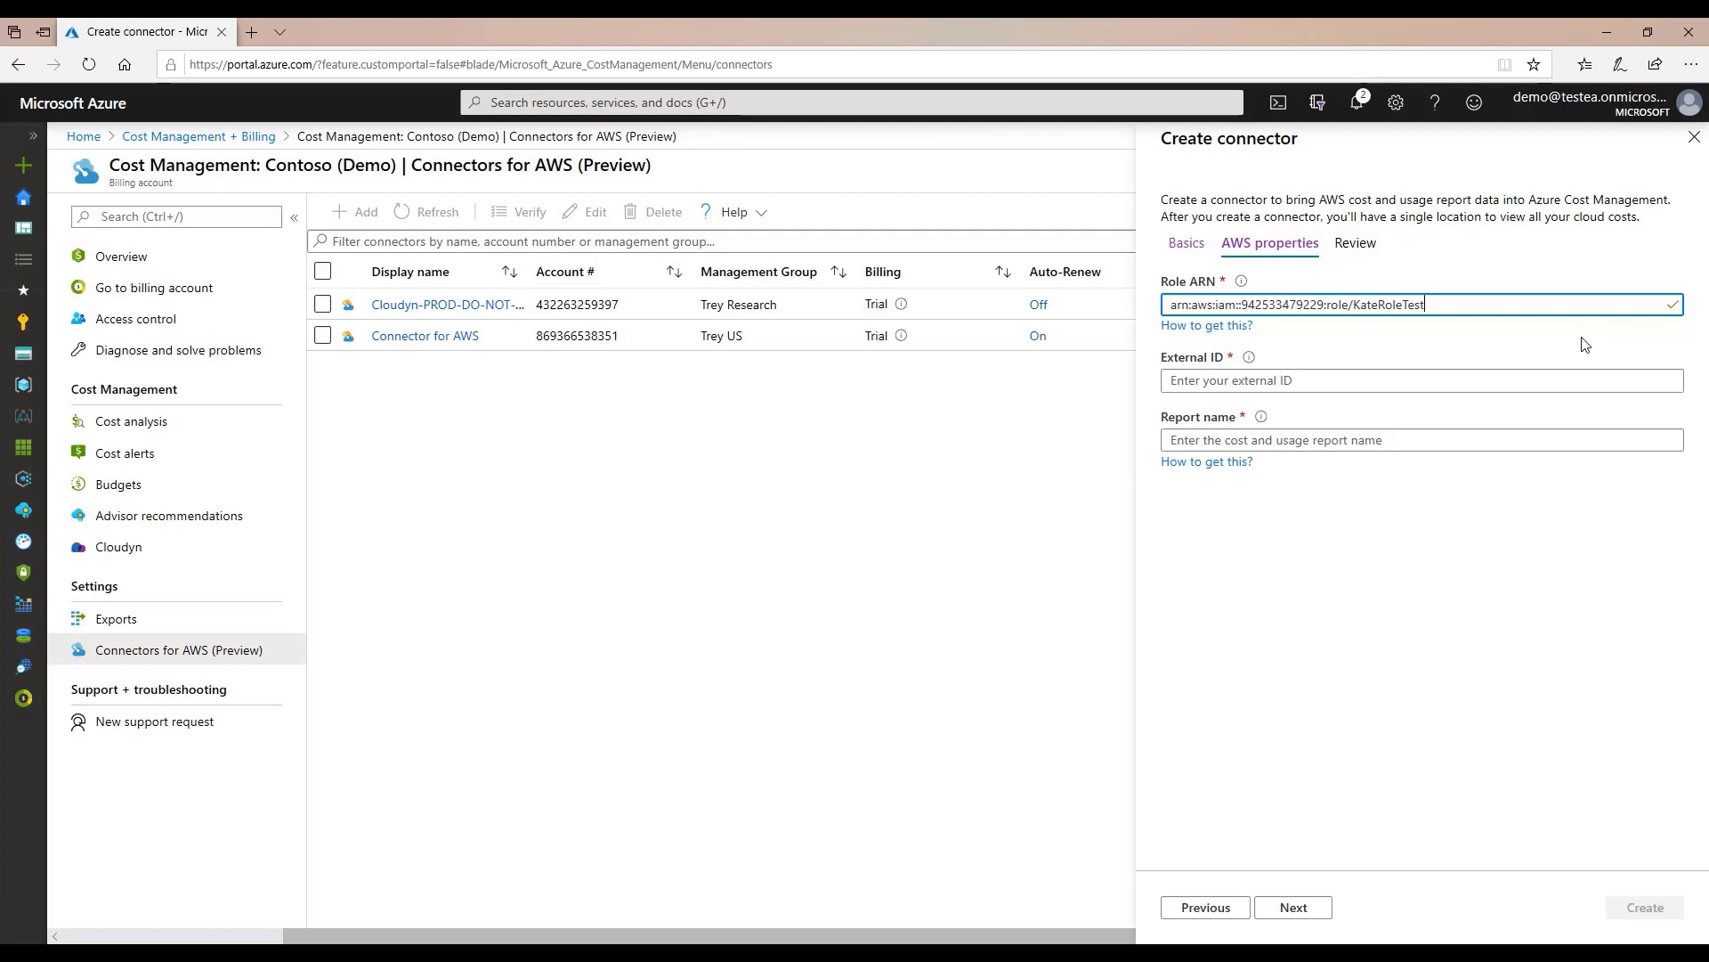
left_click(1497, 381)
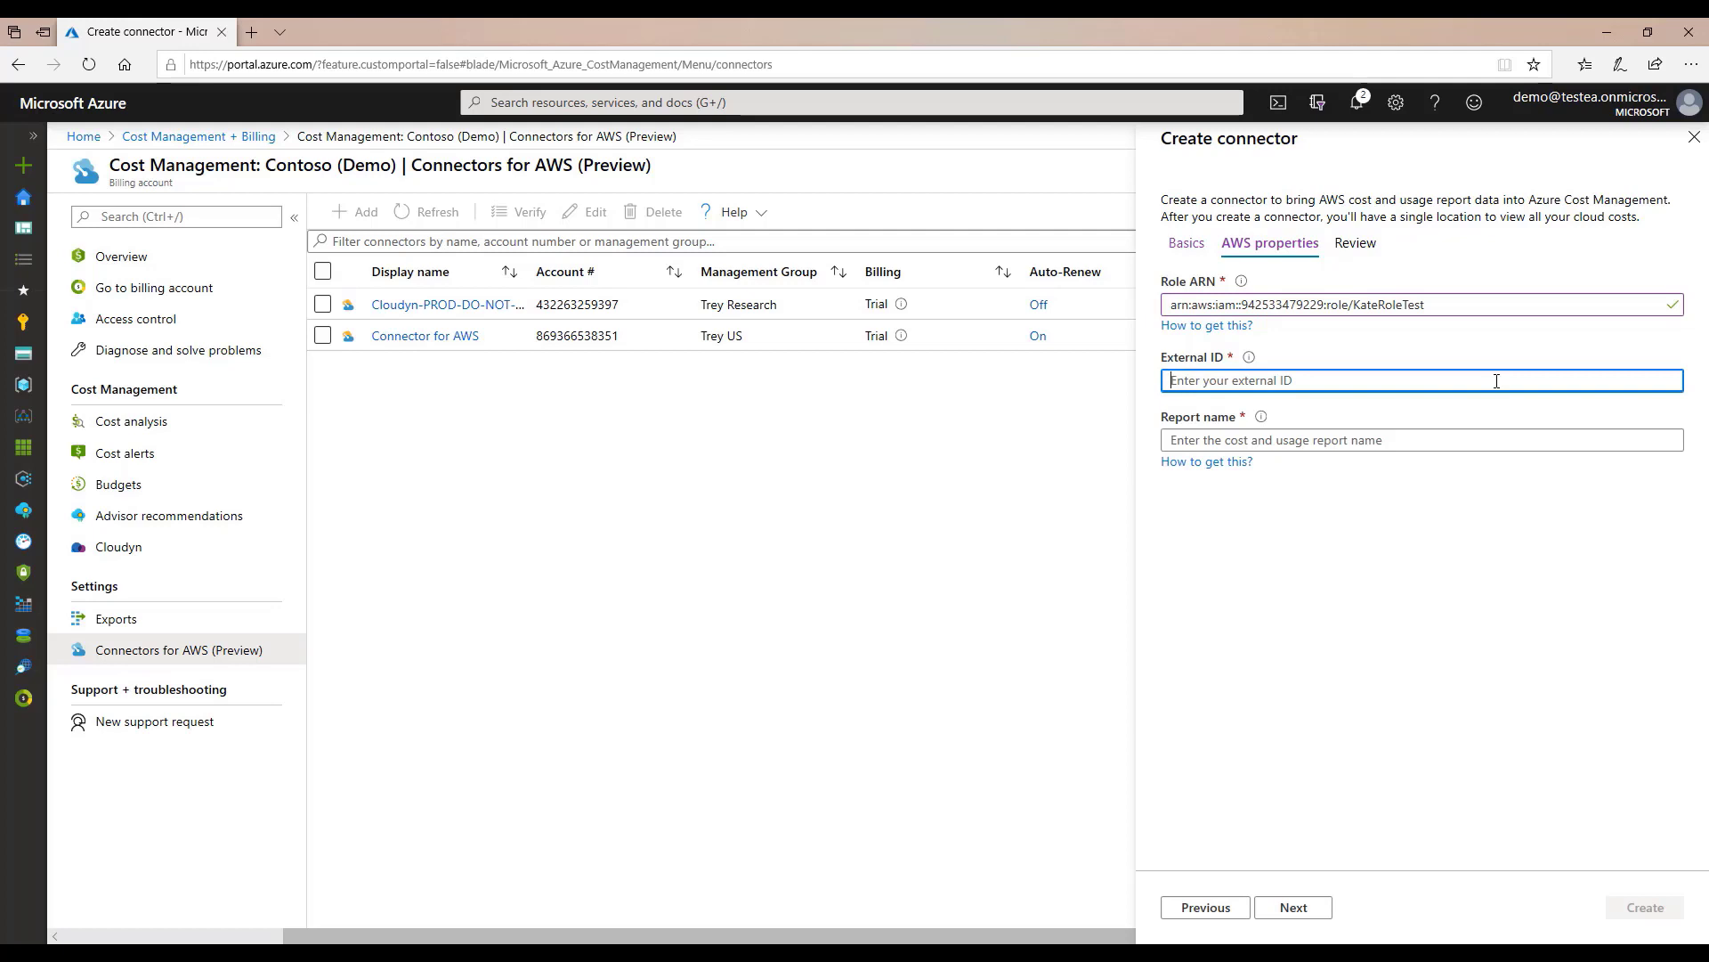
key("ctrl+v")
left_click(1358, 440)
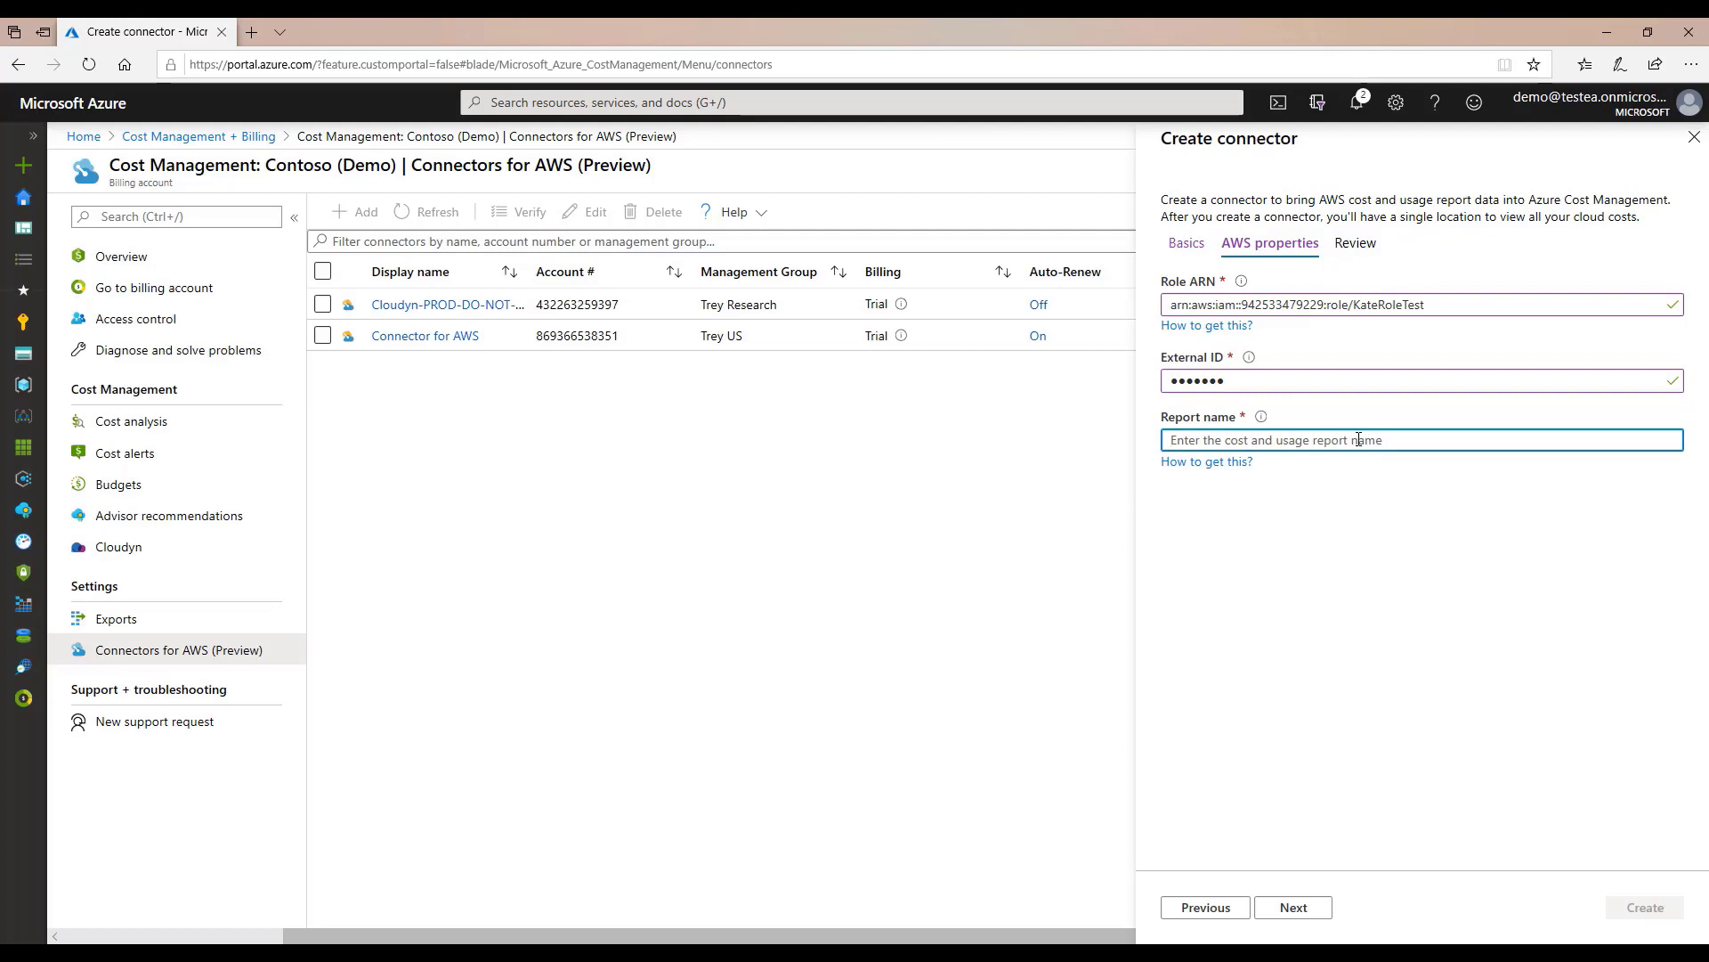
type("KatelynTEST")
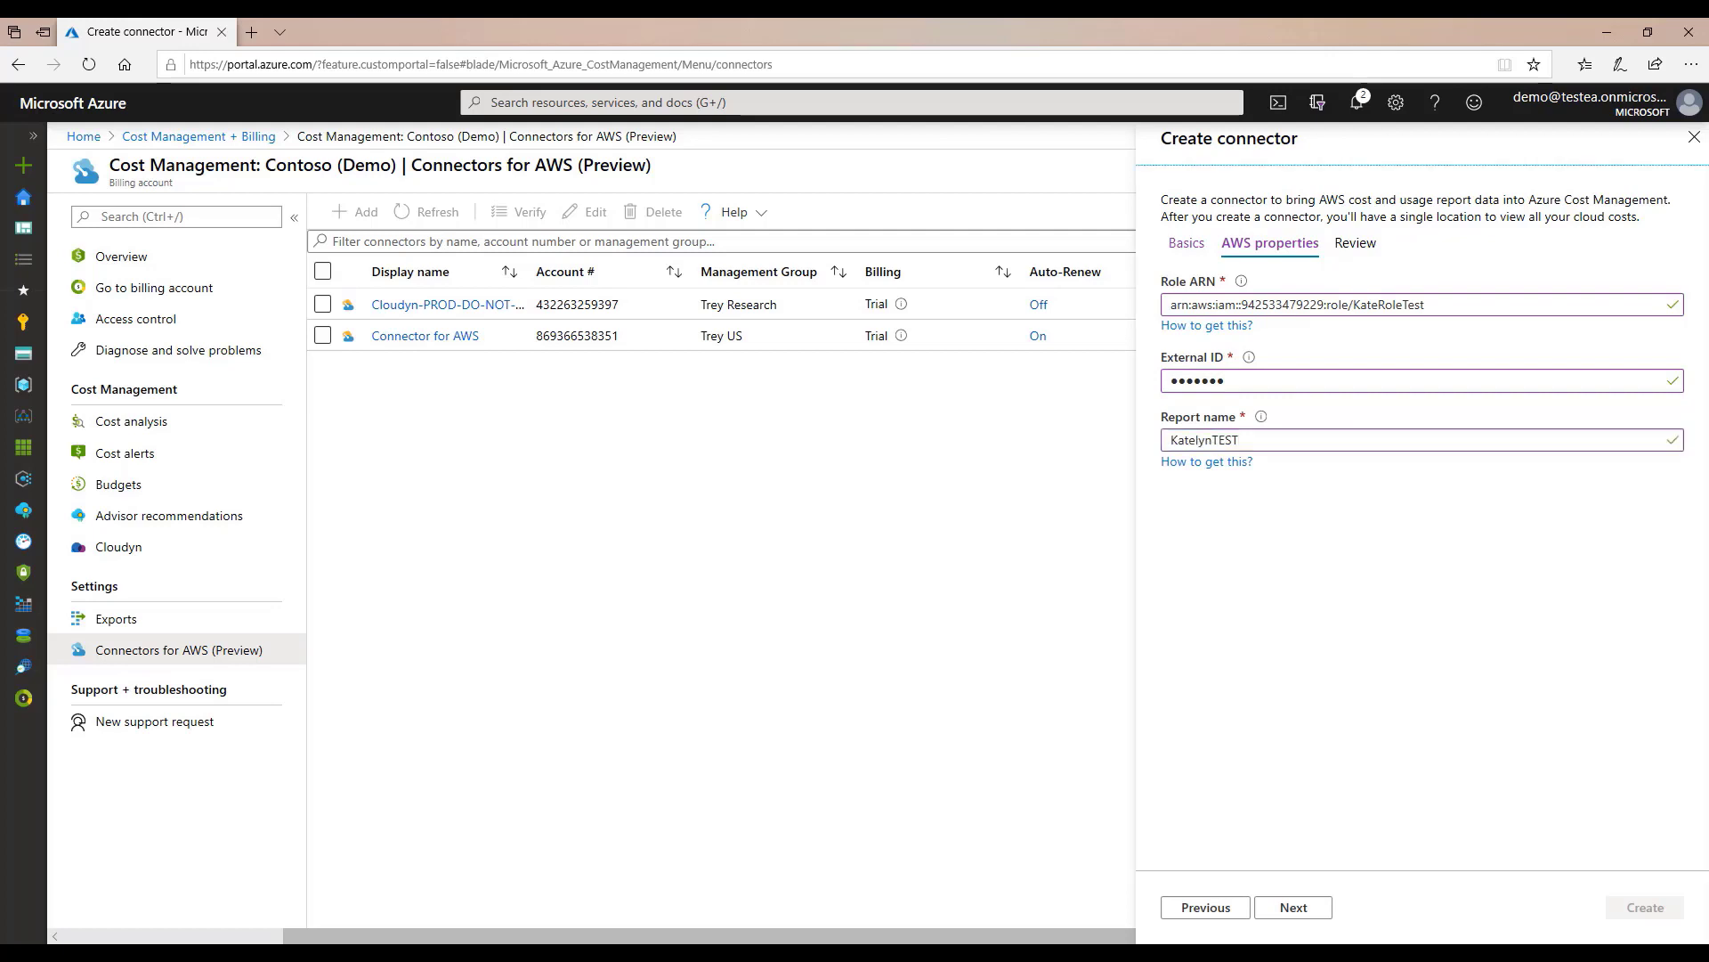
left_click(1302, 912)
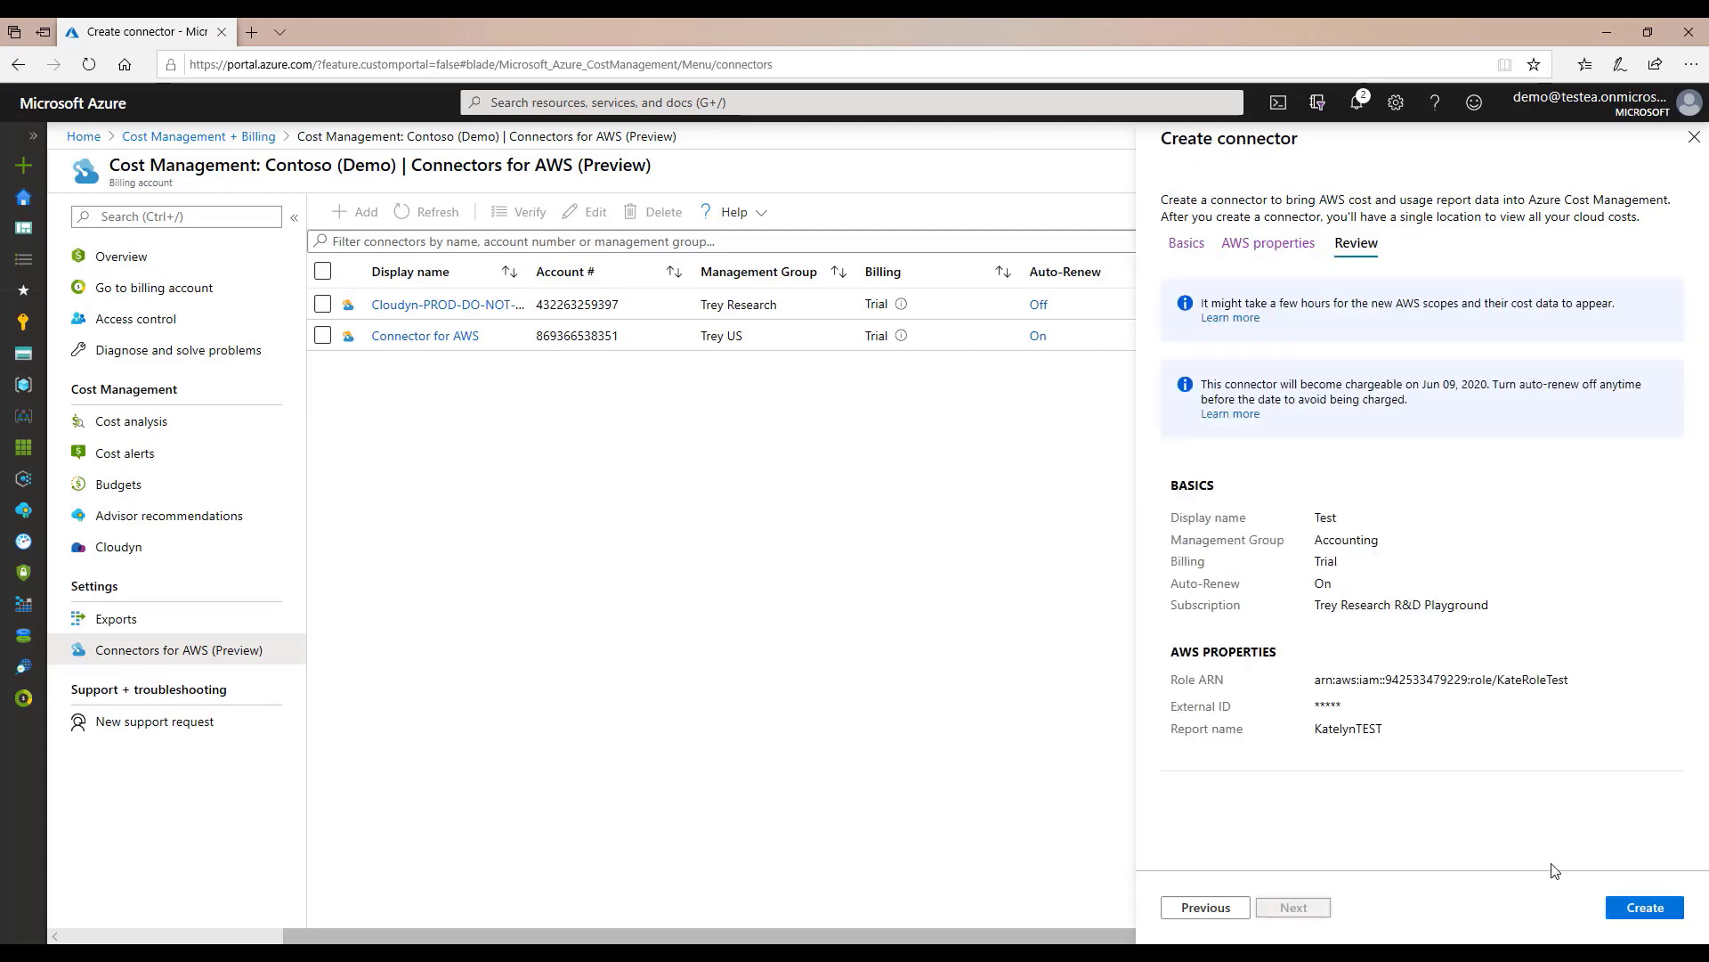
left_click(1645, 911)
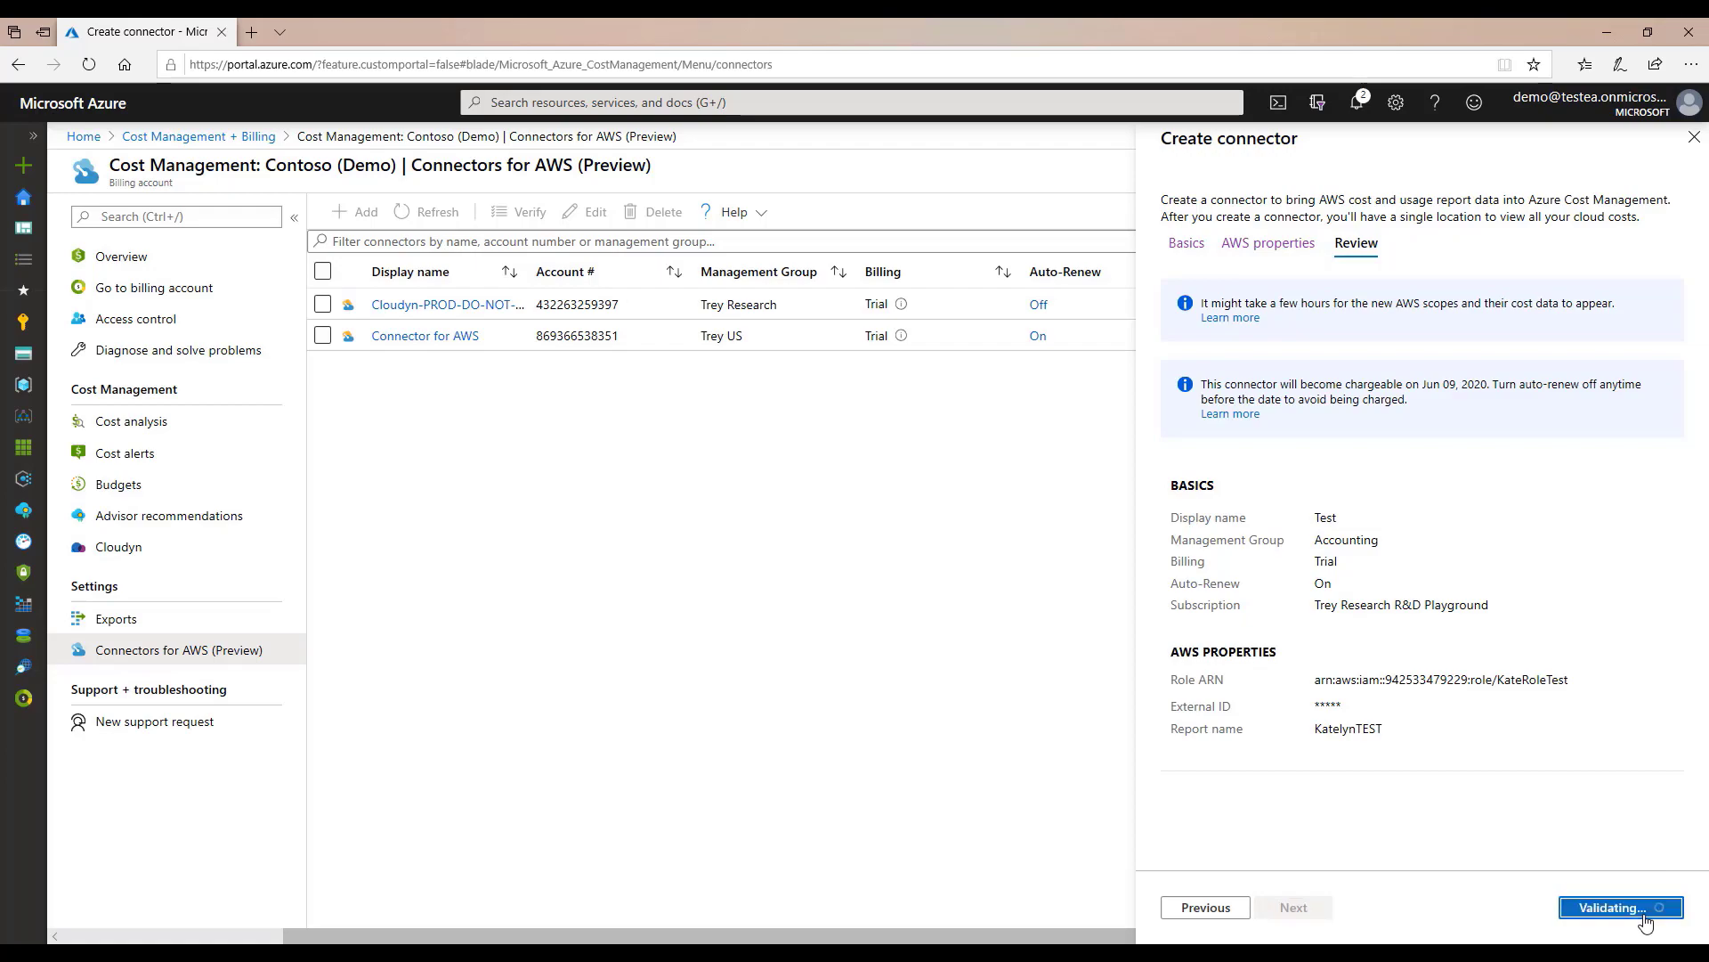